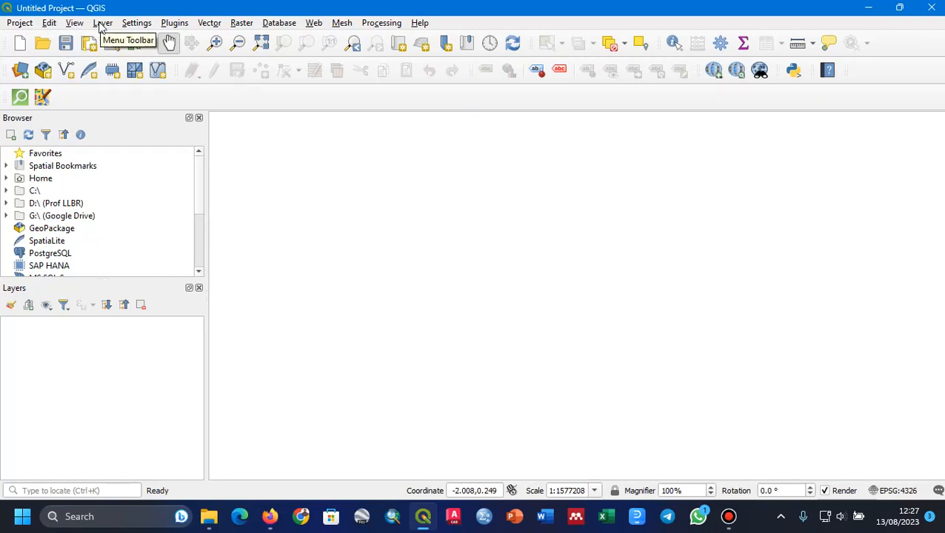
# Step: Start adding a vector layer with File as the source type and browse for its dataset
pyautogui.click(102, 22)
pyautogui.moveTo(296, 70)
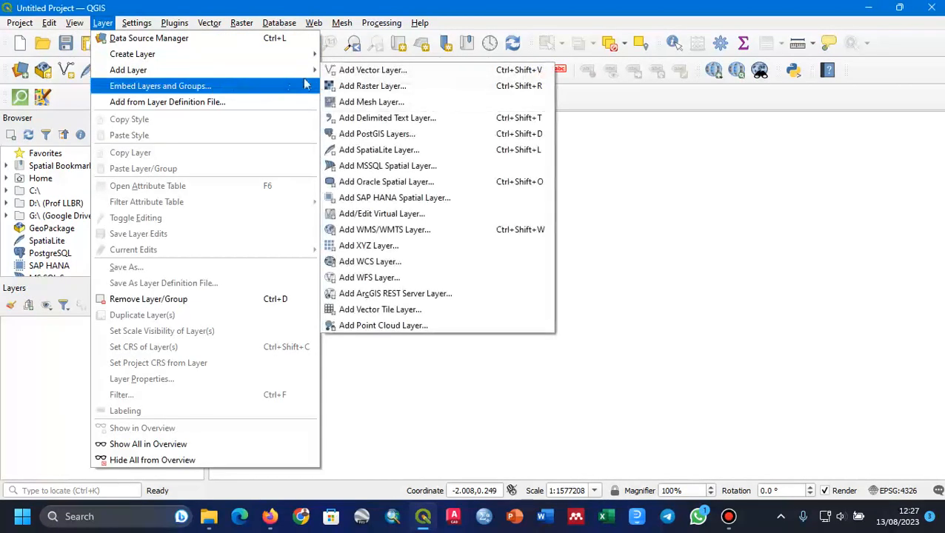
pyautogui.click(342, 72)
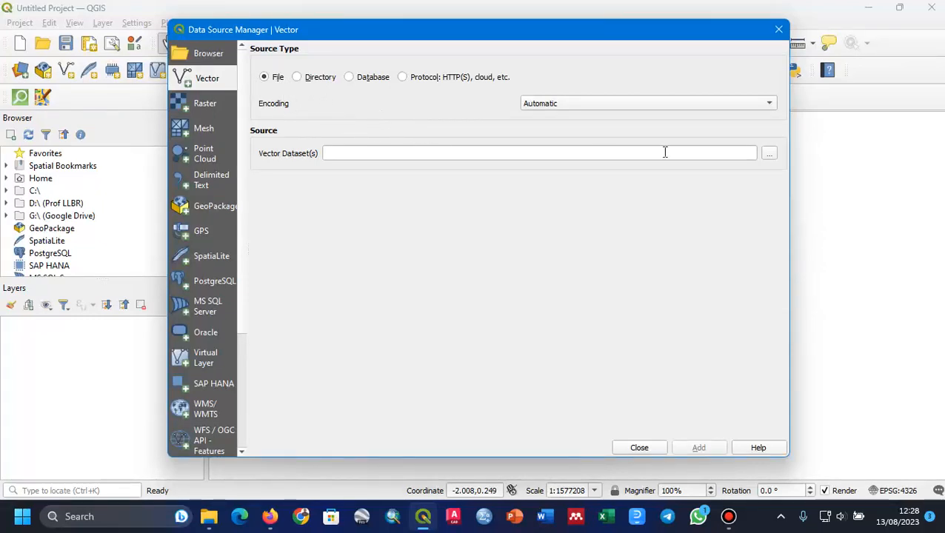
pyautogui.click(769, 154)
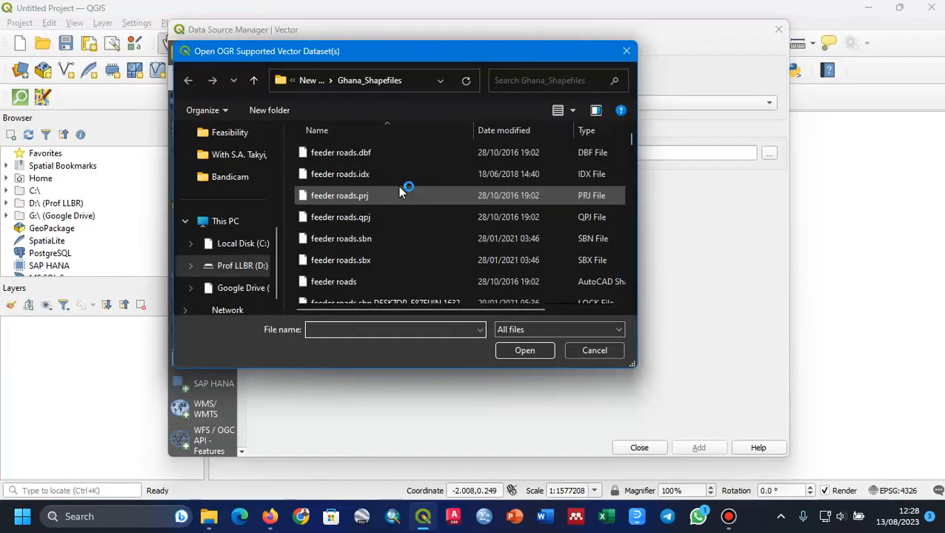
pyautogui.scroll(-5, 393, 194)
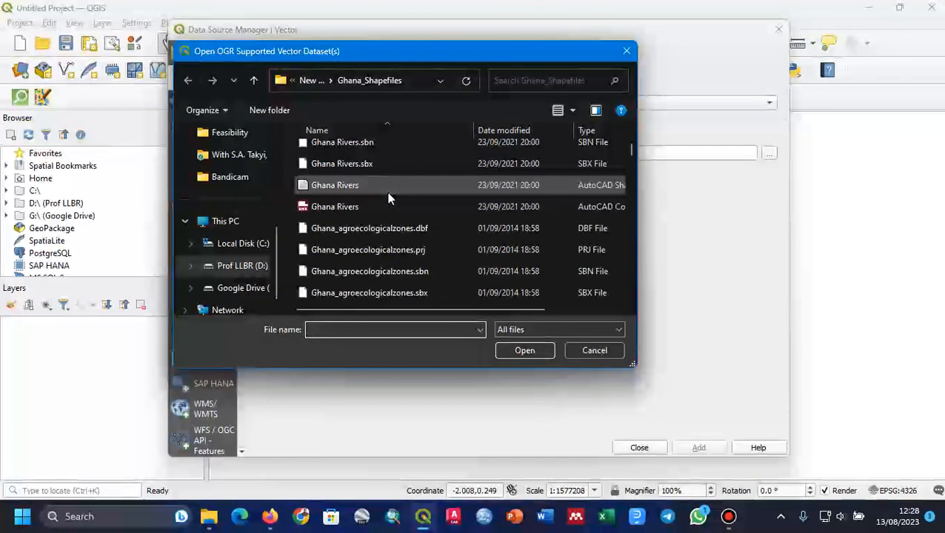
pyautogui.scroll(3, 389, 198)
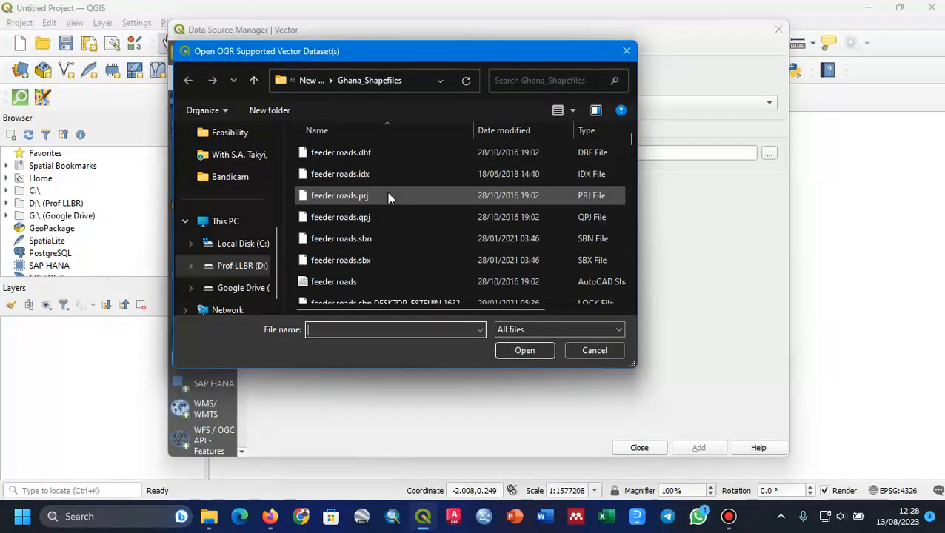
# Step: Add the GKMA30N shapefile from the GIS folder on drive D: as a vector layer
pyautogui.click(226, 266)
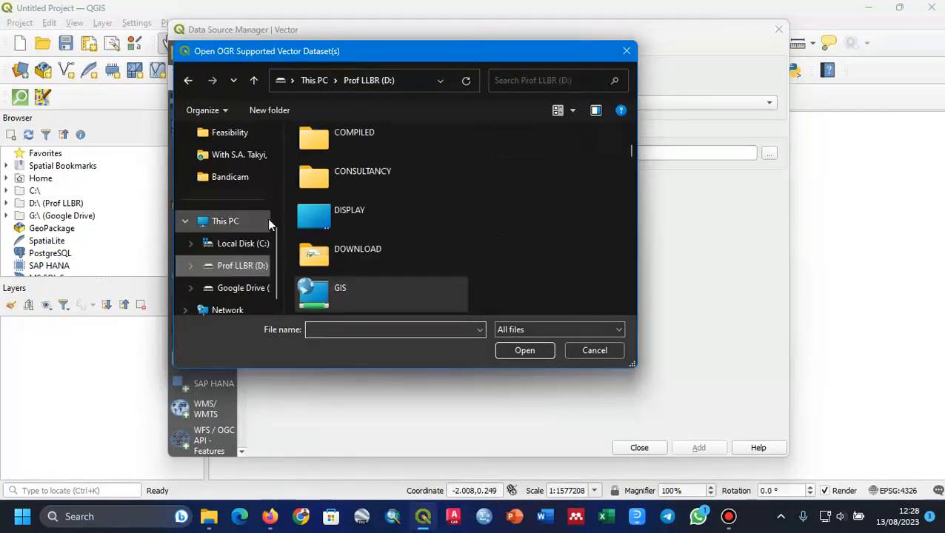
pyautogui.doubleClick(361, 292)
pyautogui.scroll(-10, 364, 203)
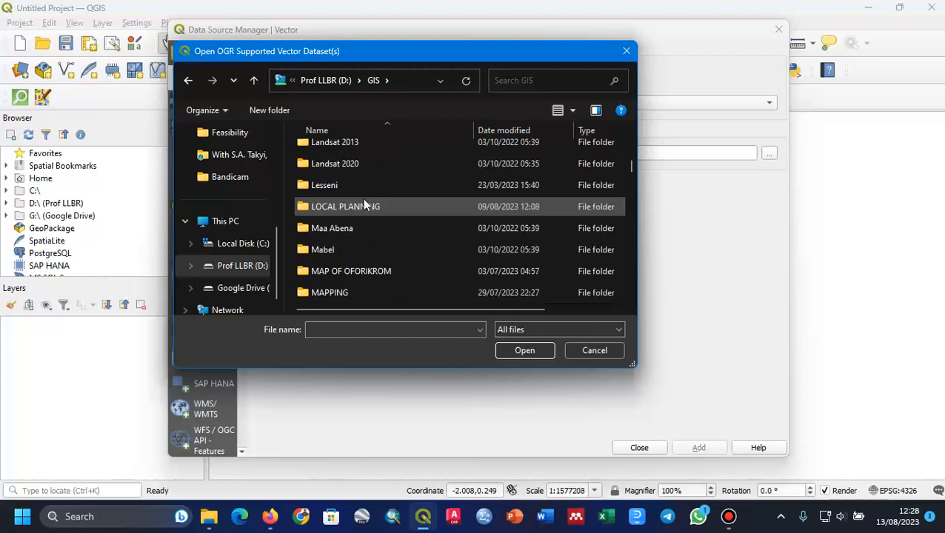
pyautogui.scroll(-8, 364, 203)
pyautogui.scroll(-12, 364, 203)
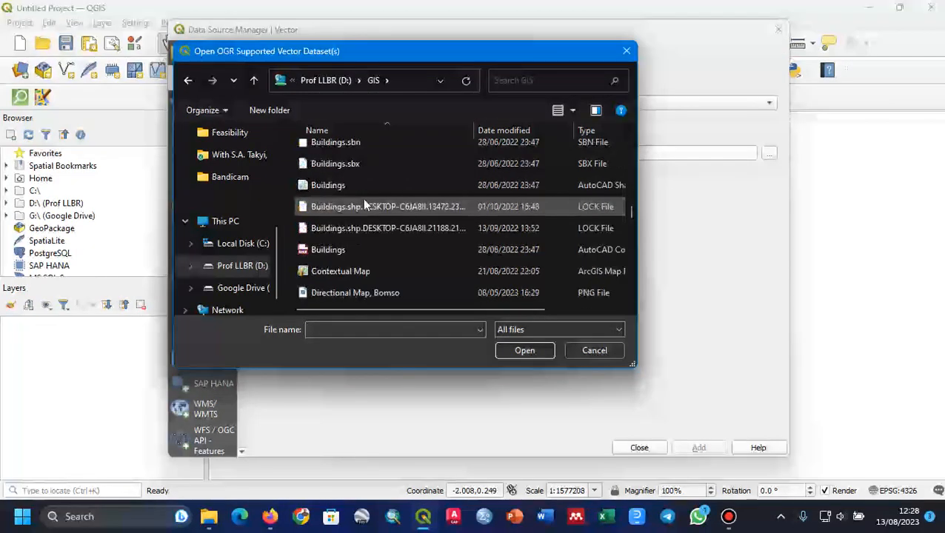
pyautogui.scroll(1, 364, 203)
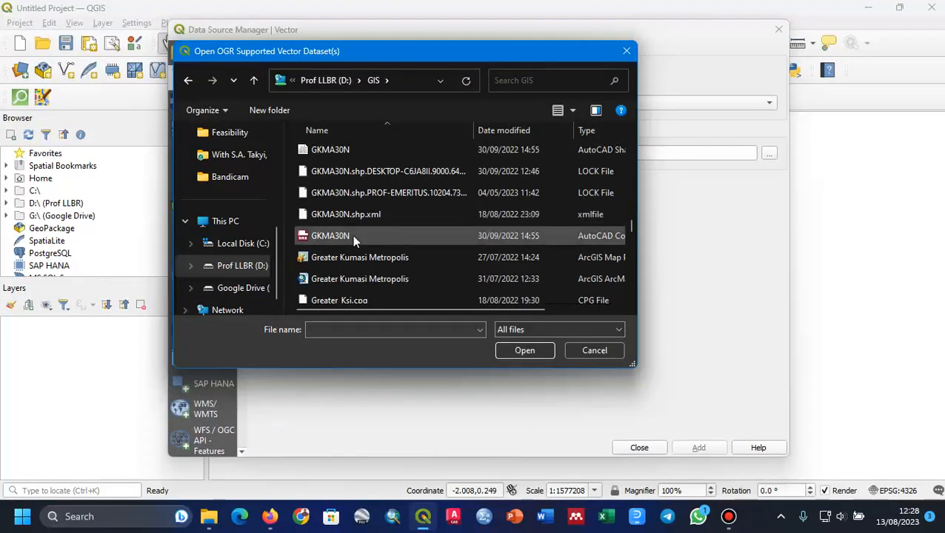
pyautogui.scroll(1, 361, 204)
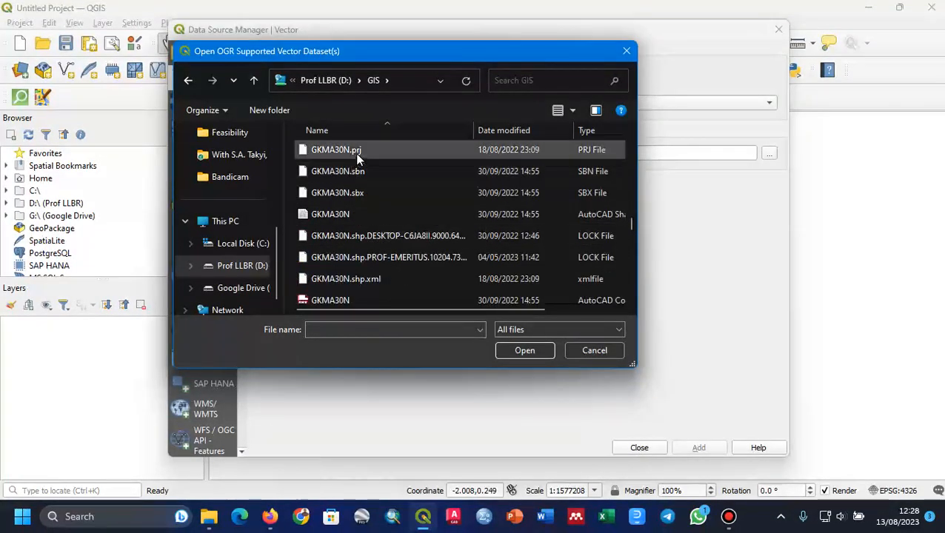
pyautogui.click(340, 213)
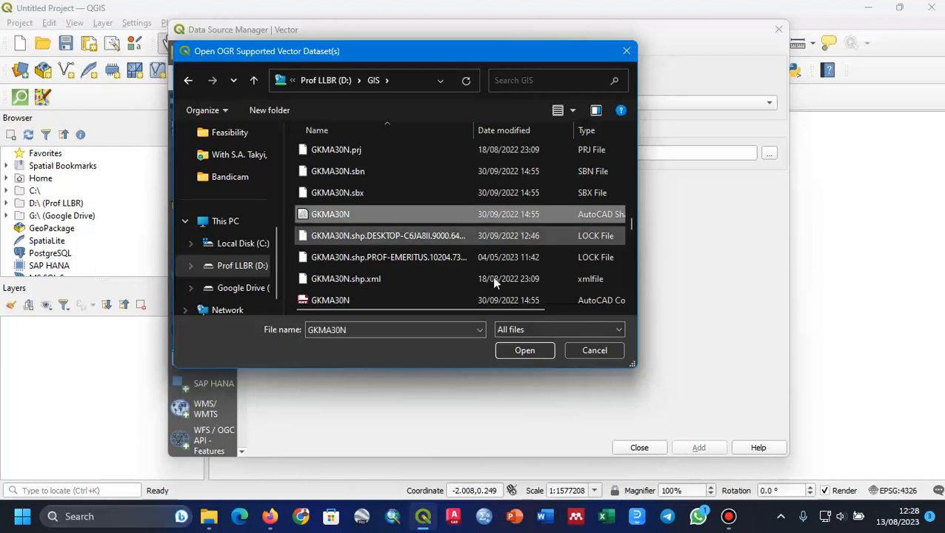
pyautogui.click(523, 352)
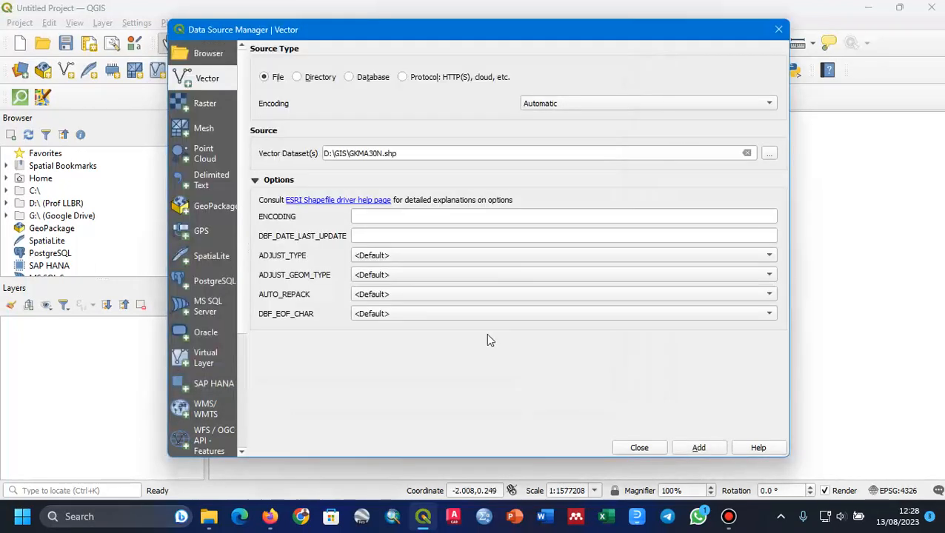
pyautogui.click(698, 449)
# Step: Browse for another vector dataset in D:\GIS\MAPPING\New Ghana Shapefiles\Ghana_Shapefiles
pyautogui.moveTo(407, 33); pyautogui.dragTo(428, 15)
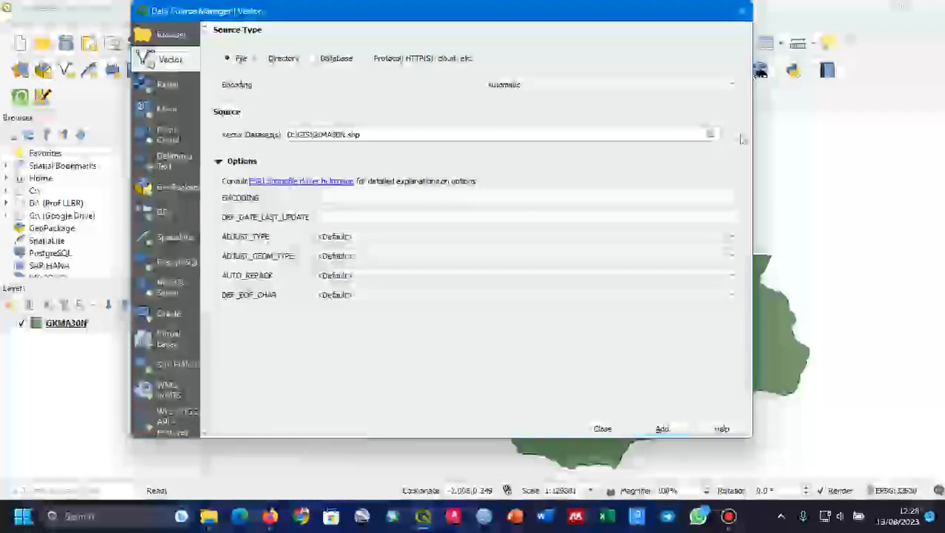
pyautogui.click(732, 134)
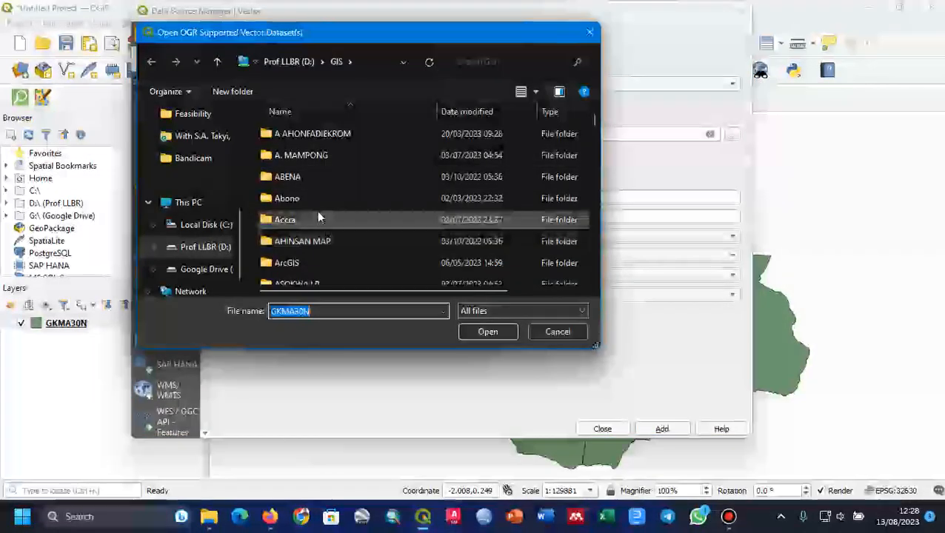
pyautogui.scroll(-10, 320, 211)
pyautogui.scroll(15, 321, 213)
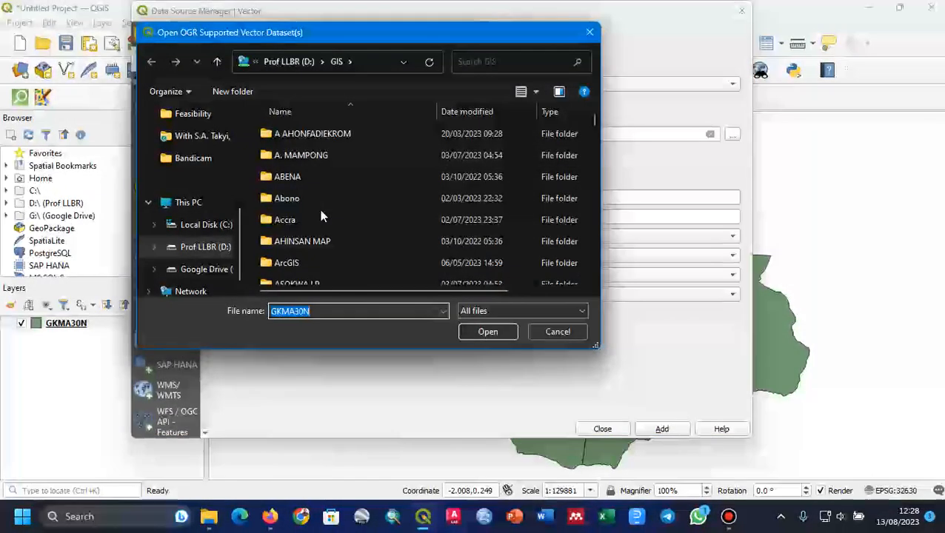
pyautogui.scroll(-10, 321, 214)
pyautogui.scroll(-5, 321, 214)
pyautogui.scroll(3, 317, 155)
pyautogui.scroll(1, 311, 167)
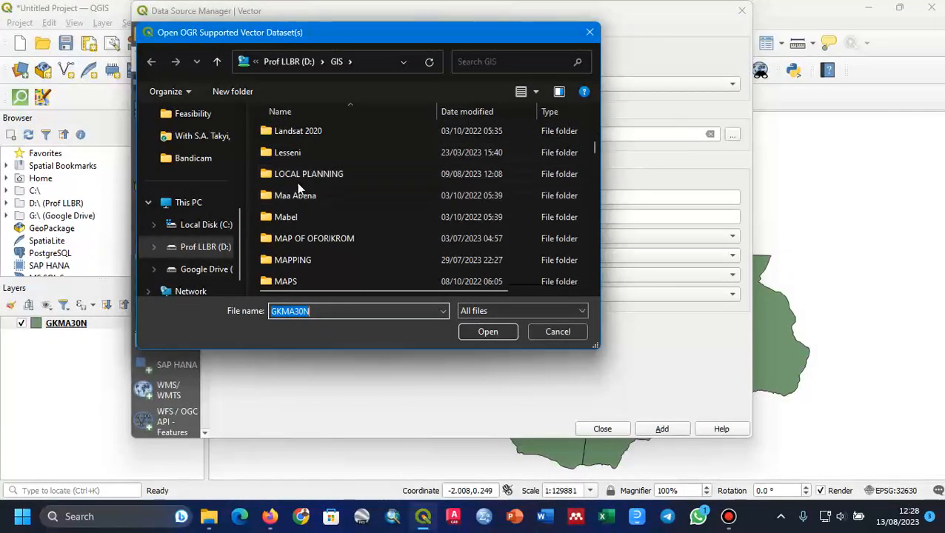
pyautogui.doubleClick(291, 260)
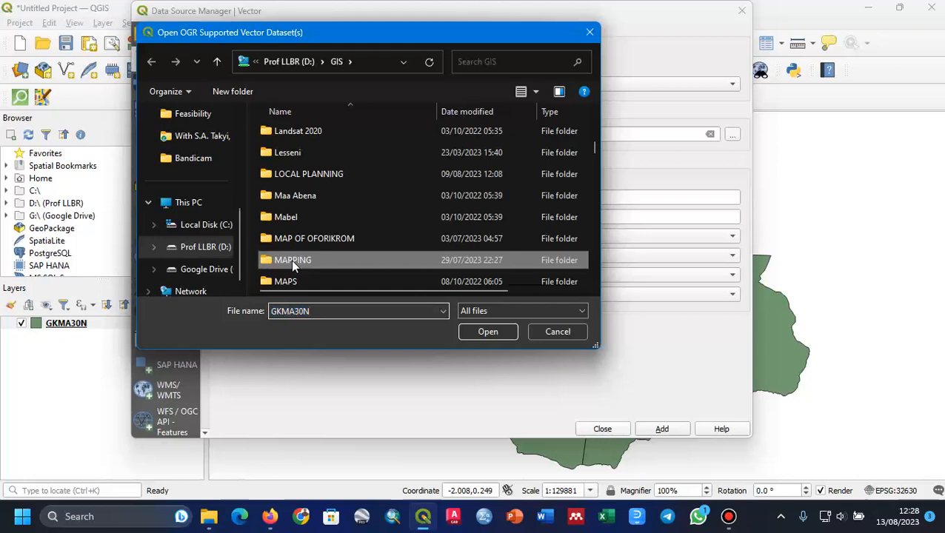
pyautogui.doubleClick(300, 153)
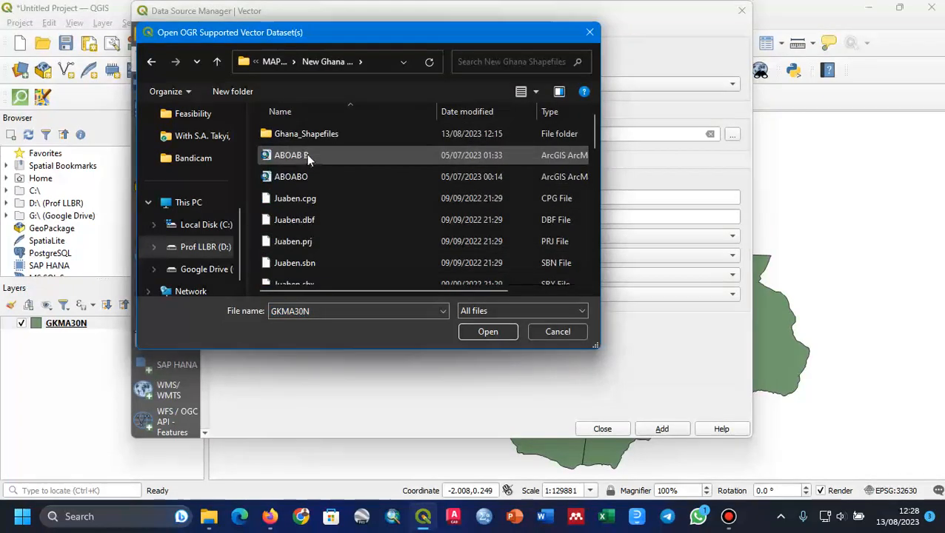
pyautogui.doubleClick(306, 132)
# Step: Add the New_regions shapefile from the Ghana_Shapefiles folder to the project and zoom the map to that layer
pyautogui.scroll(-15, 343, 159)
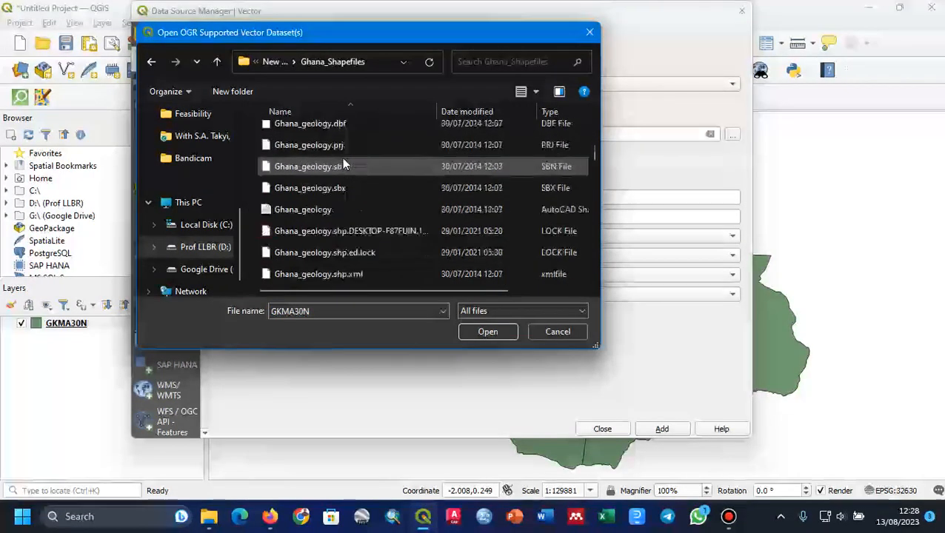
pyautogui.scroll(-20, 343, 159)
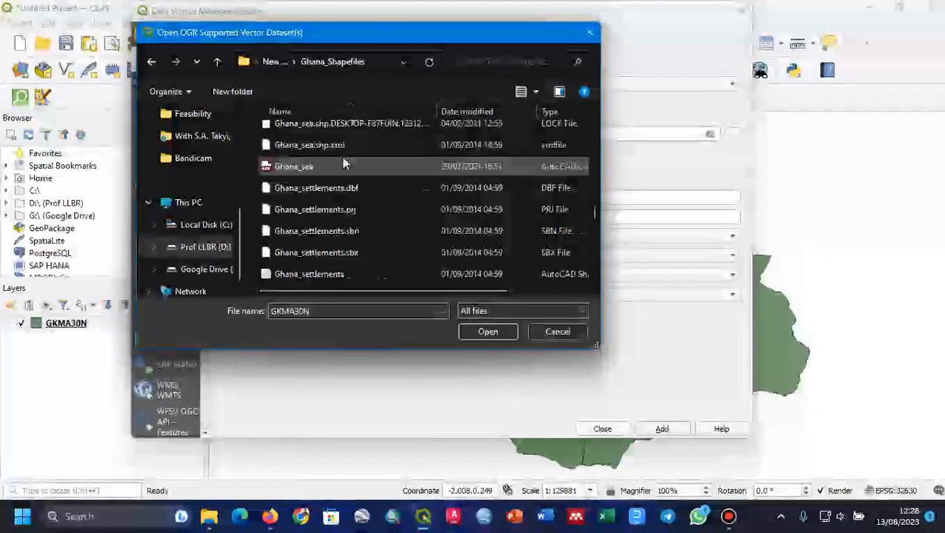
pyautogui.scroll(-5, 341, 160)
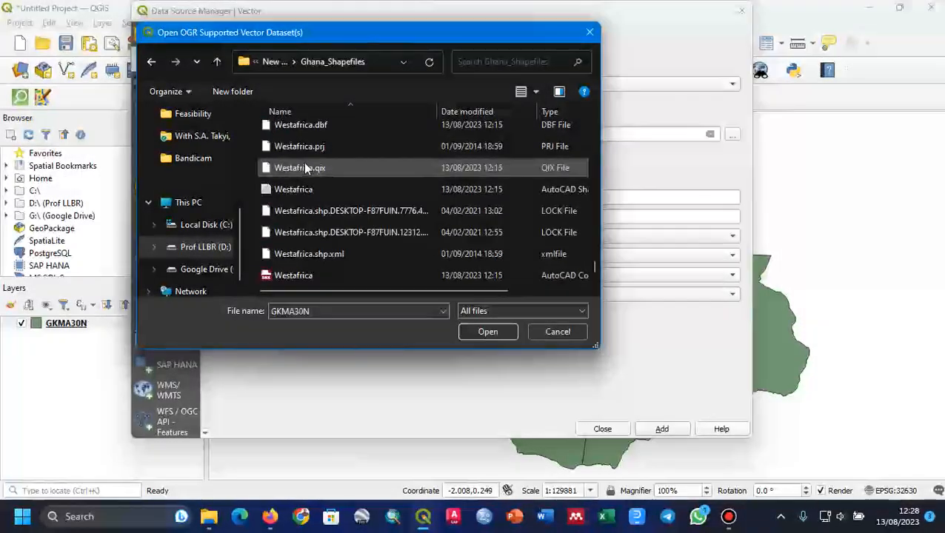
pyautogui.scroll(1, 302, 183)
pyautogui.scroll(3, 300, 183)
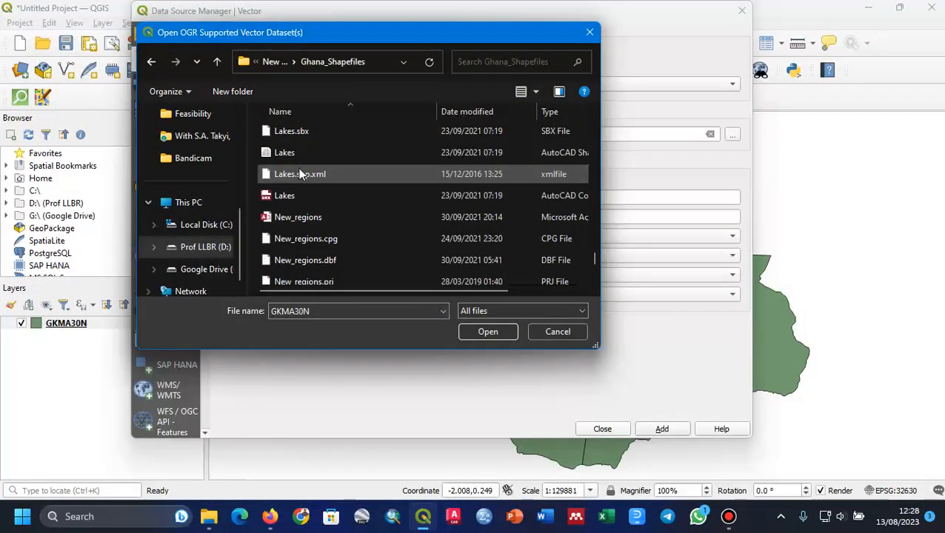
pyautogui.scroll(-1, 301, 197)
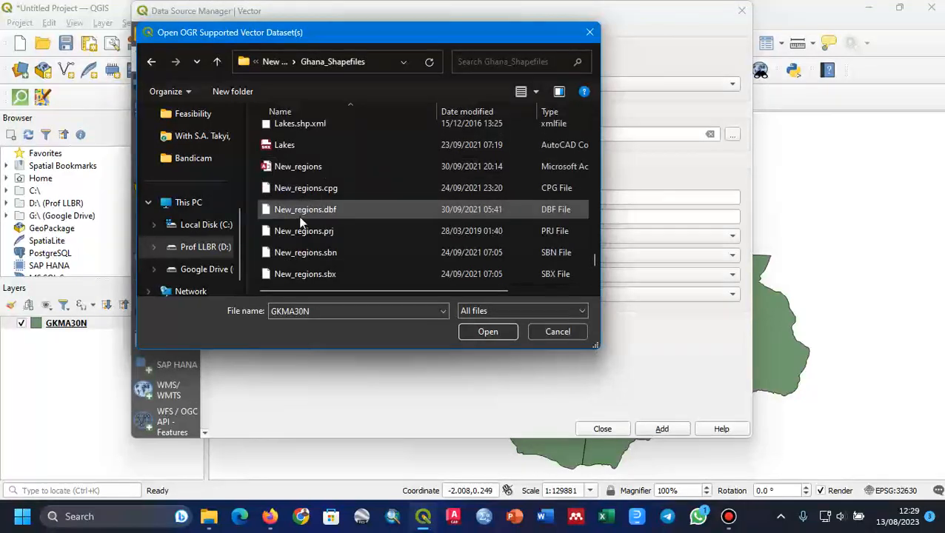
pyautogui.scroll(-1, 382, 219)
pyautogui.click(308, 231)
pyautogui.click(479, 334)
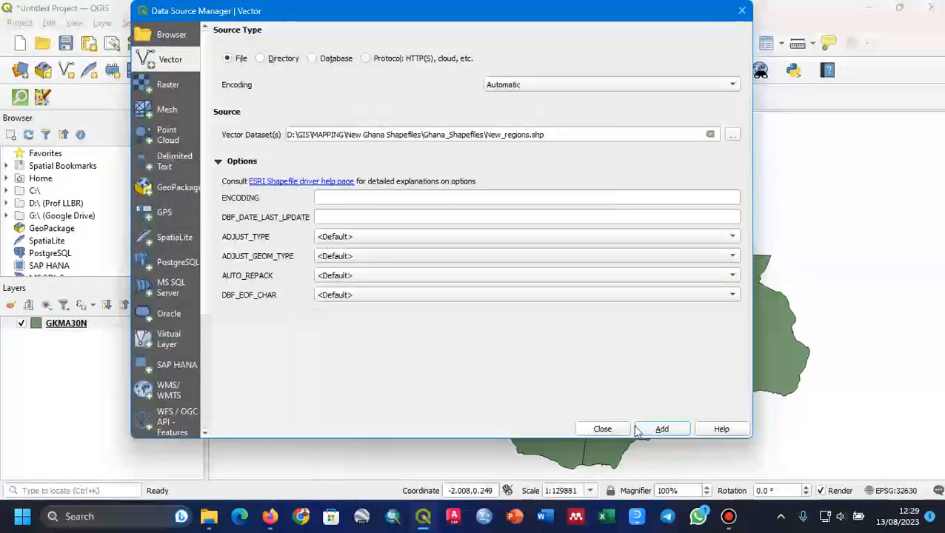
pyautogui.click(662, 429)
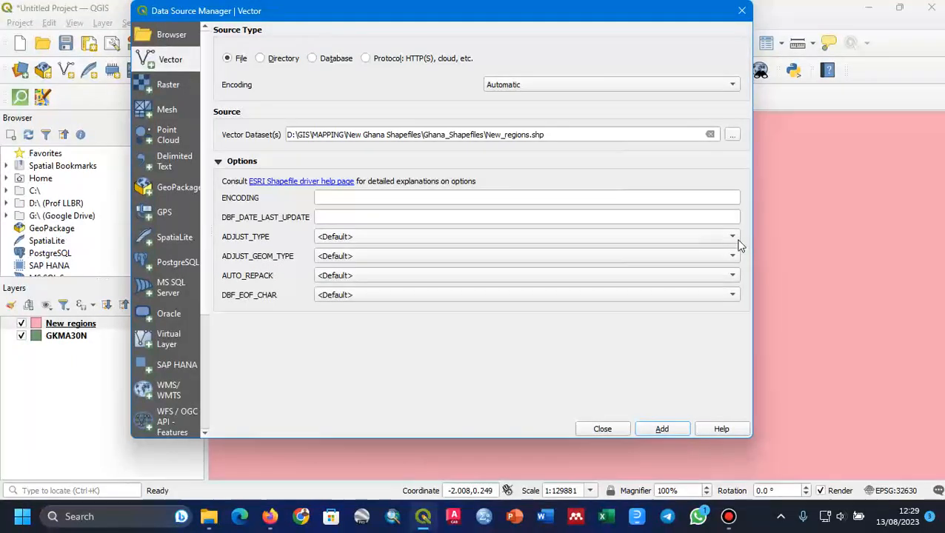
pyautogui.rightClick(59, 324)
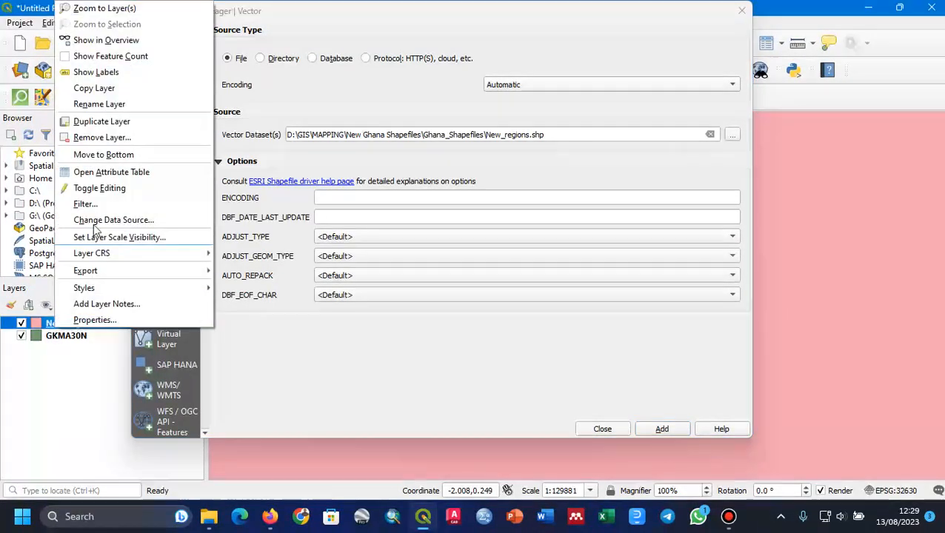
pyautogui.click(101, 8)
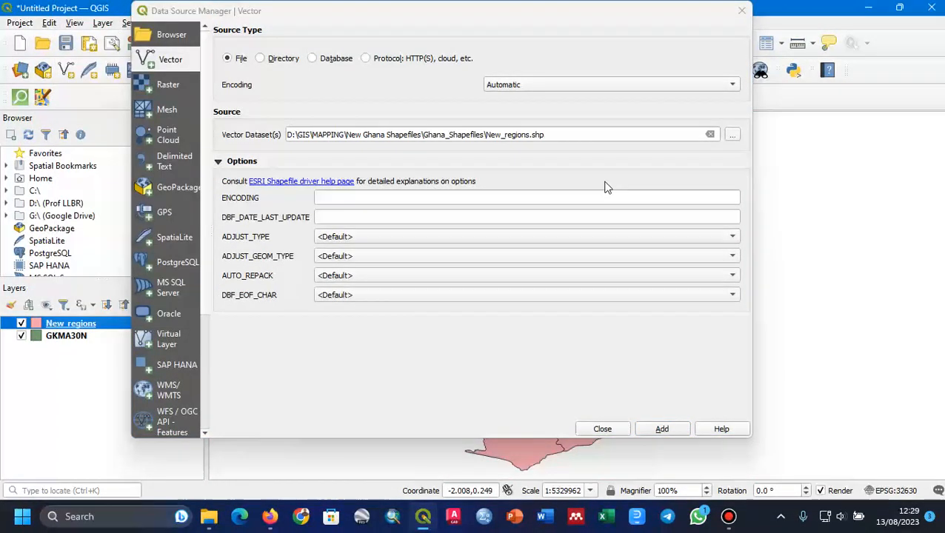
# Step: Browse for another vector dataset and go up from the Ghana_Shapefiles folder to the GIS folder on drive D:
pyautogui.click(733, 135)
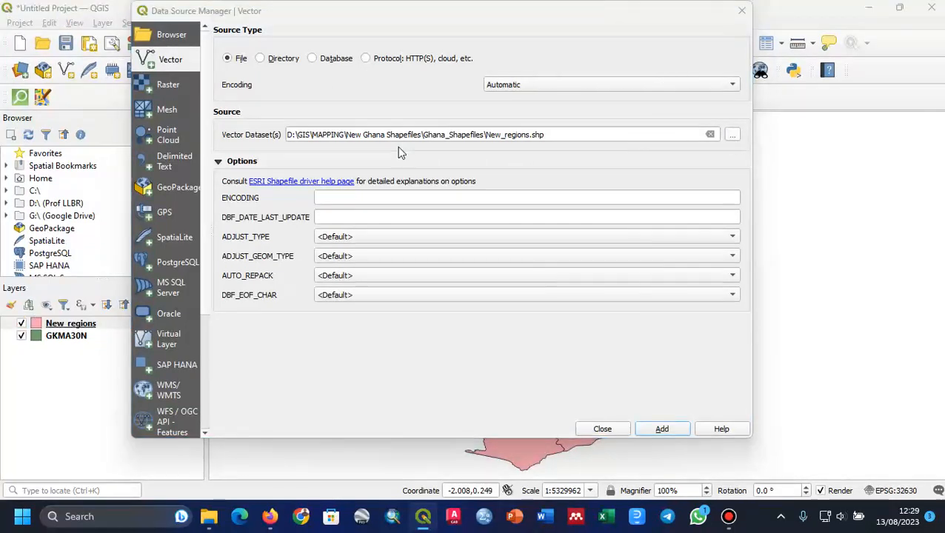
pyautogui.scroll(-3, 320, 169)
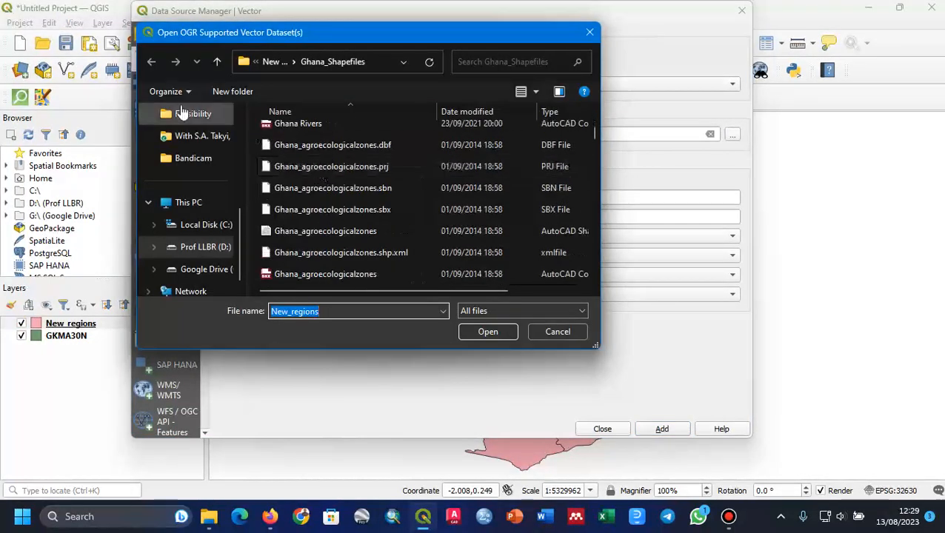
pyautogui.click(285, 65)
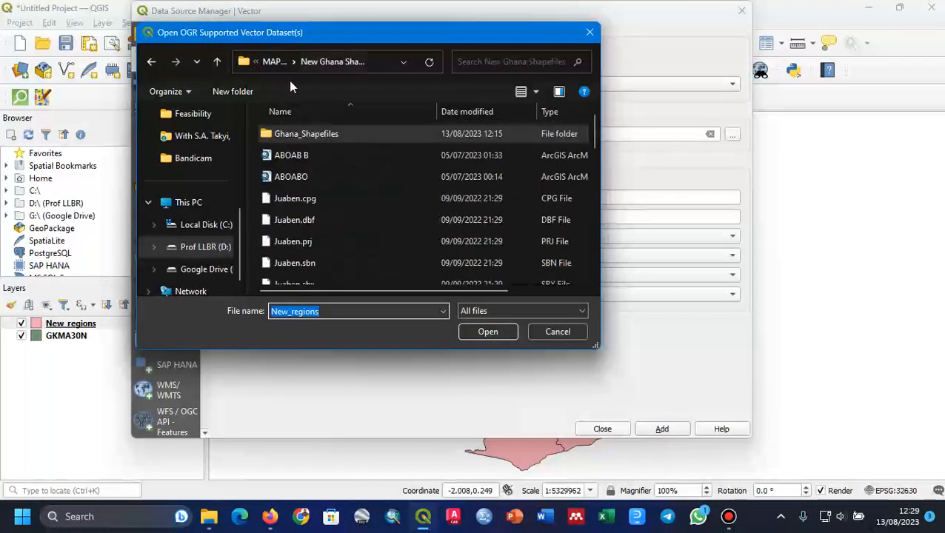
pyautogui.scroll(-10, 321, 165)
pyautogui.scroll(4, 322, 170)
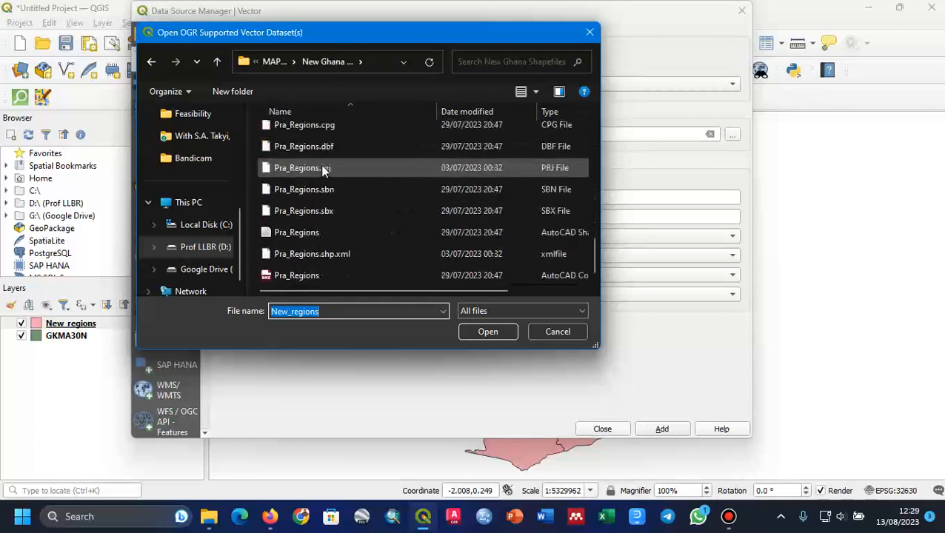
pyautogui.click(280, 66)
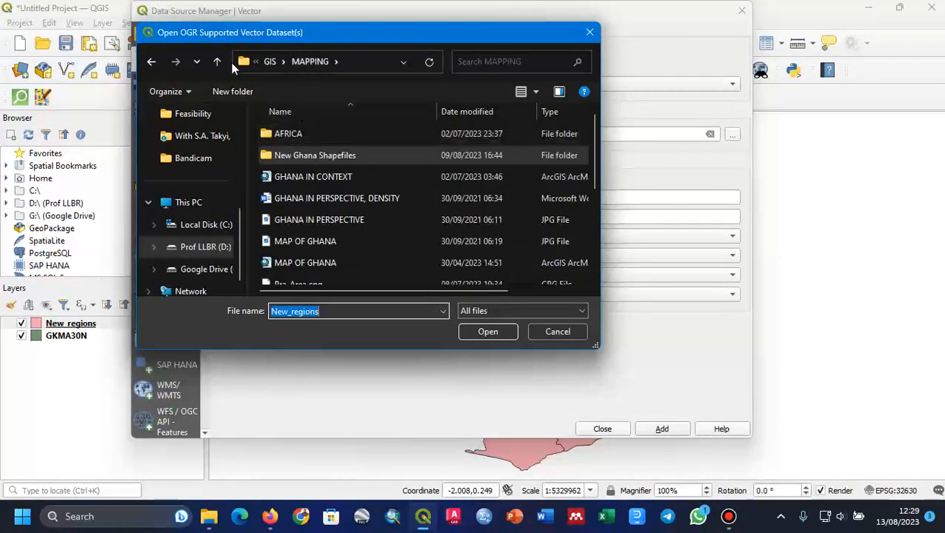
pyautogui.click(215, 62)
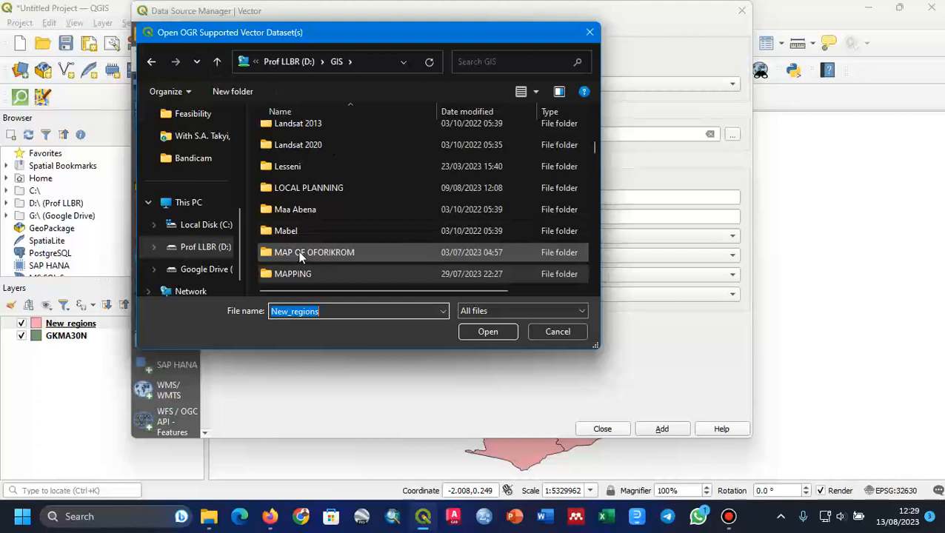
pyautogui.scroll(-1, 298, 251)
pyautogui.doubleClick(293, 229)
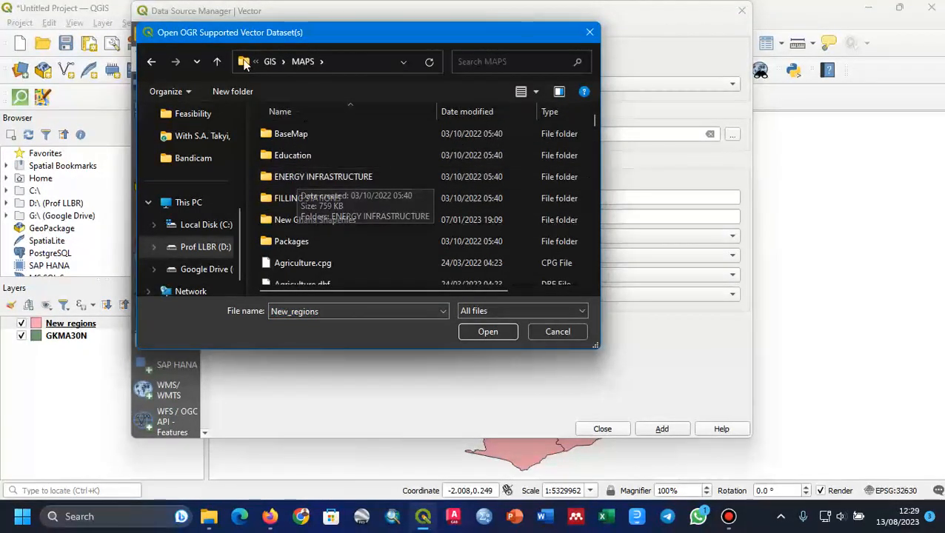
pyautogui.click(217, 61)
pyautogui.scroll(-4, 358, 215)
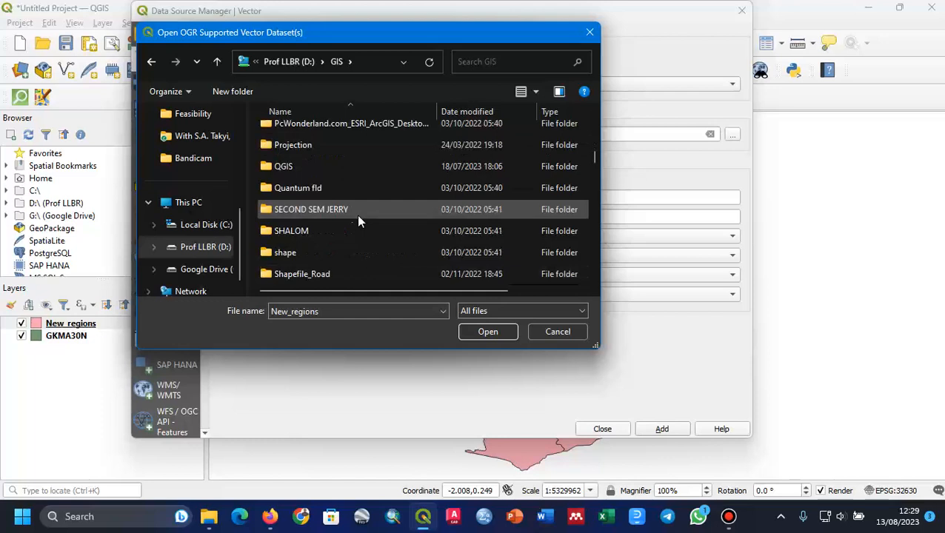
pyautogui.scroll(2, 290, 147)
# Step: Add the Ashanti shapefile from the MAPS folder inside D:\GIS as a vector layer
pyautogui.doubleClick(288, 131)
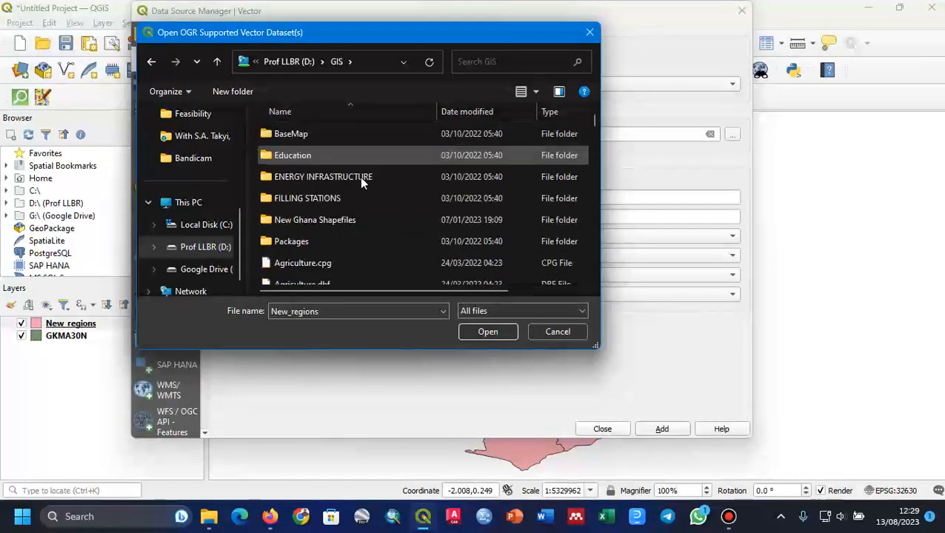
pyautogui.scroll(-5, 362, 187)
pyautogui.scroll(-3, 311, 239)
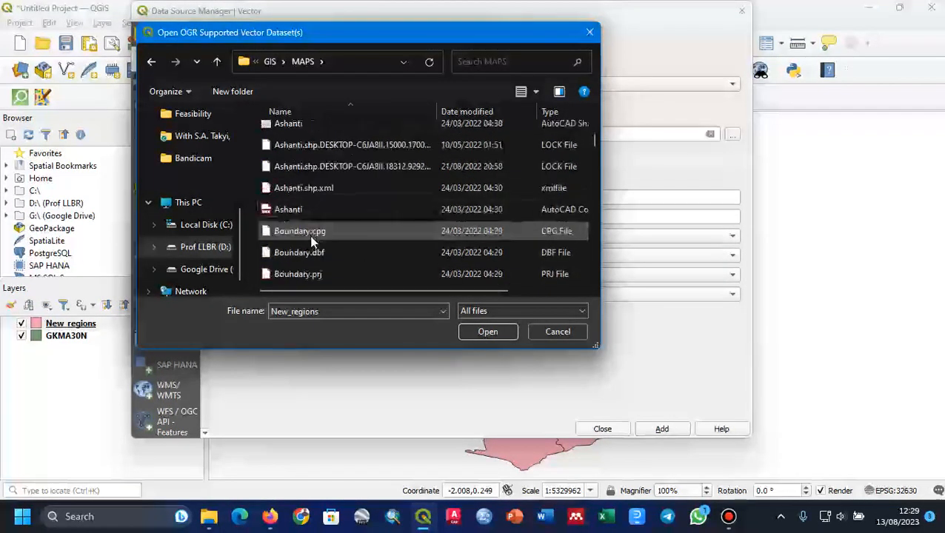
pyautogui.click(305, 127)
pyautogui.click(487, 332)
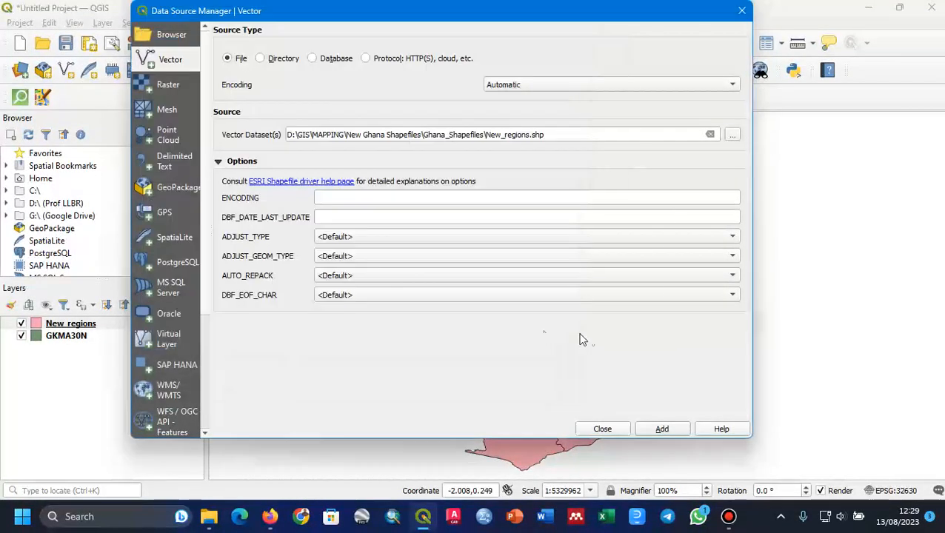
pyautogui.click(662, 429)
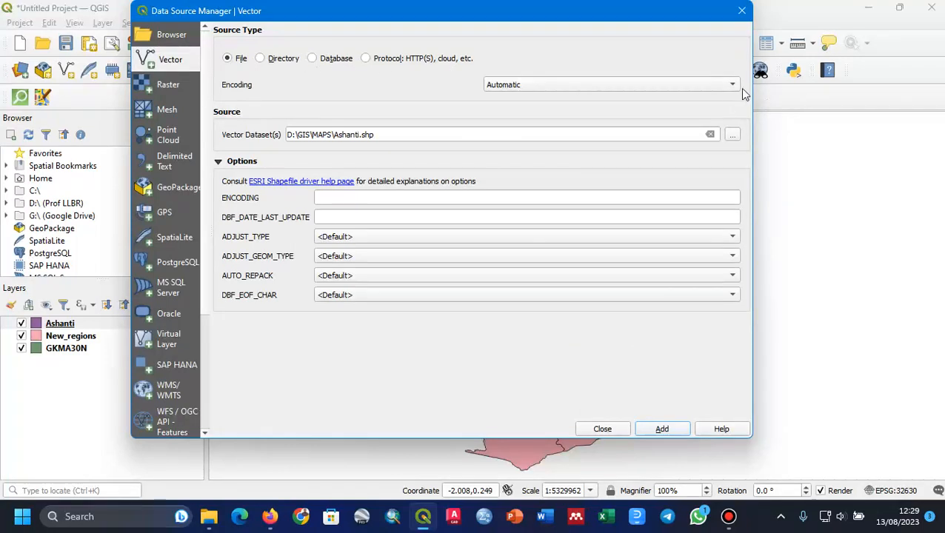
# Step: Browse for another vector dataset, look through the MAPS folder's files and go back up to the GIS folder
pyautogui.click(733, 135)
pyautogui.scroll(-5, 300, 185)
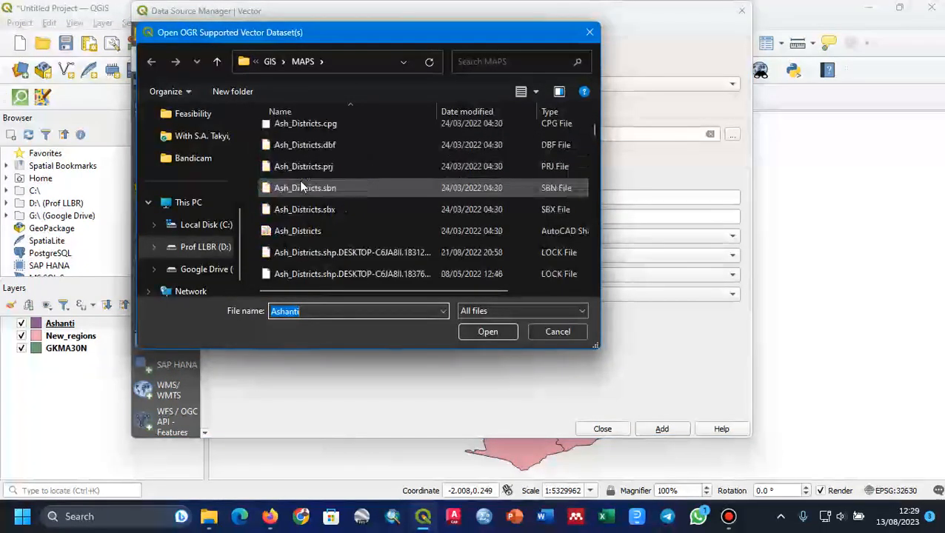
pyautogui.scroll(-6, 299, 187)
pyautogui.scroll(-15, 306, 186)
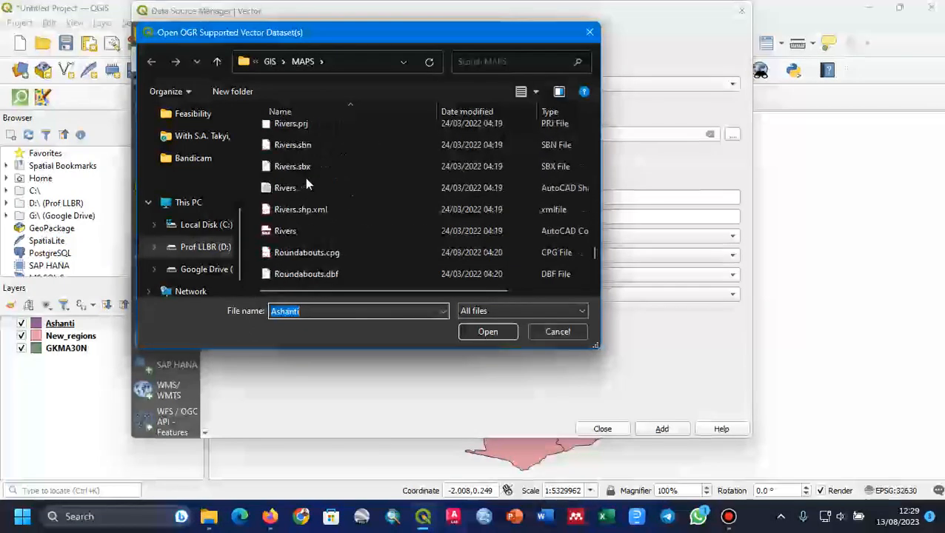
pyautogui.scroll(-10, 305, 177)
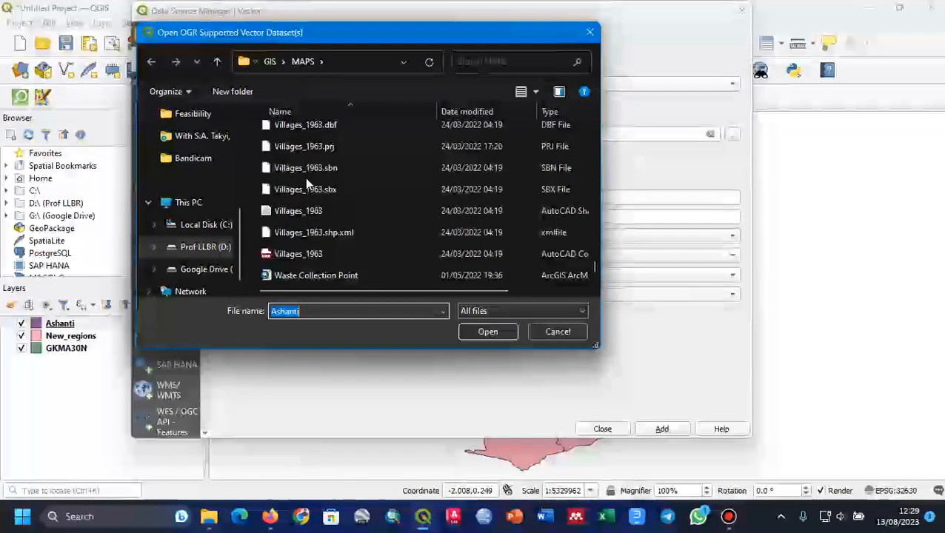
pyautogui.click(302, 61)
pyautogui.click(273, 61)
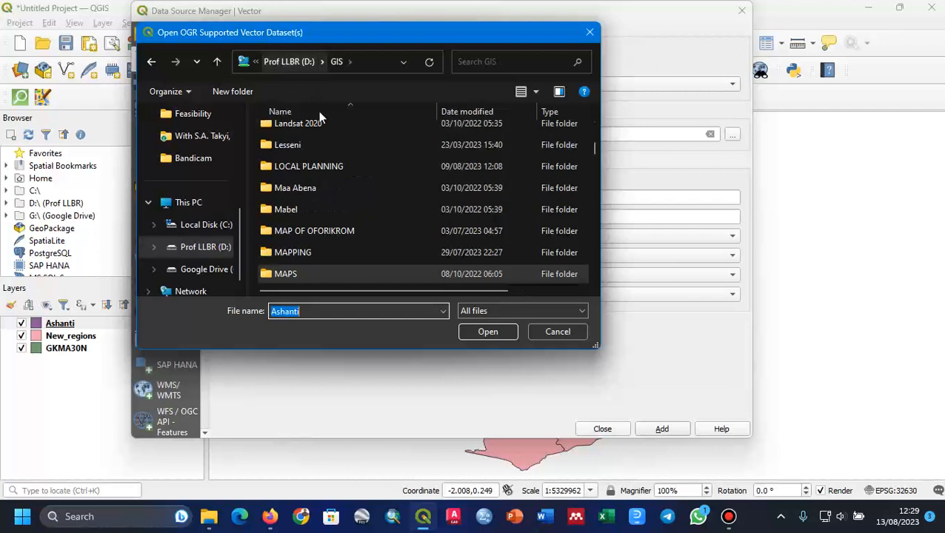
# Step: Add the Westafrica shapefile from MAPPING\New Ghana Shapefiles\Ghana_Shapefiles as a vector layer and close the data source manager
pyautogui.scroll(-1, 320, 237)
pyautogui.doubleClick(312, 185)
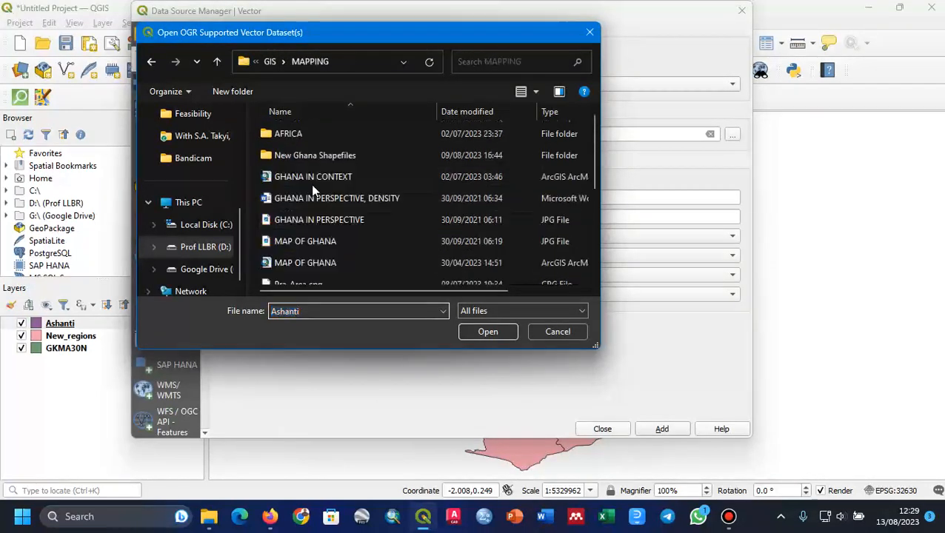
pyautogui.doubleClick(321, 156)
pyautogui.doubleClick(321, 135)
pyautogui.scroll(-3, 440, 175)
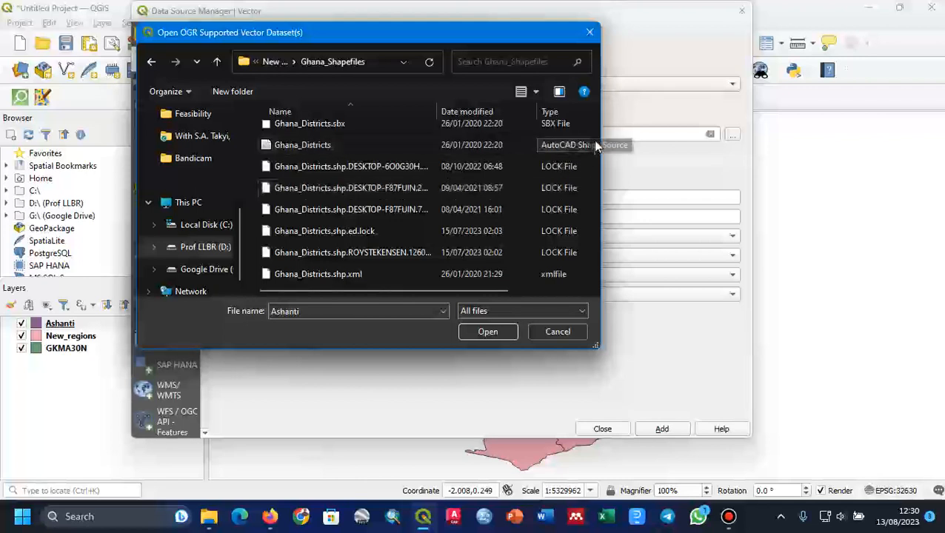
pyautogui.moveTo(591, 151); pyautogui.dragTo(595, 297)
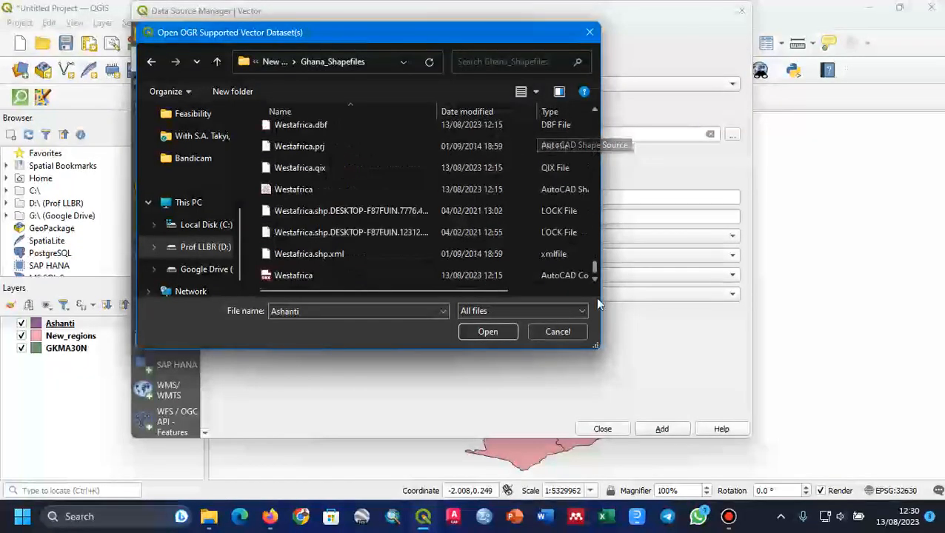
pyautogui.click(311, 191)
pyautogui.click(489, 333)
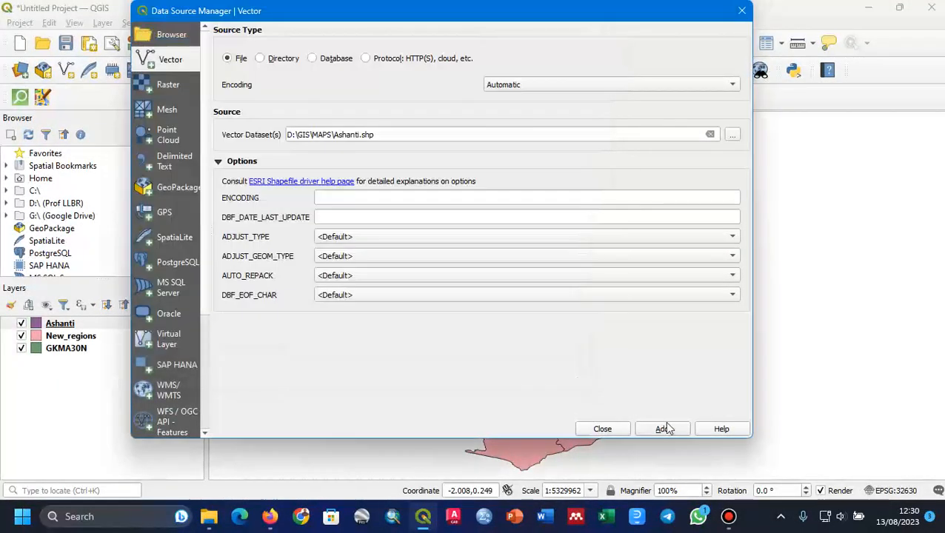
pyautogui.click(661, 429)
pyautogui.click(602, 429)
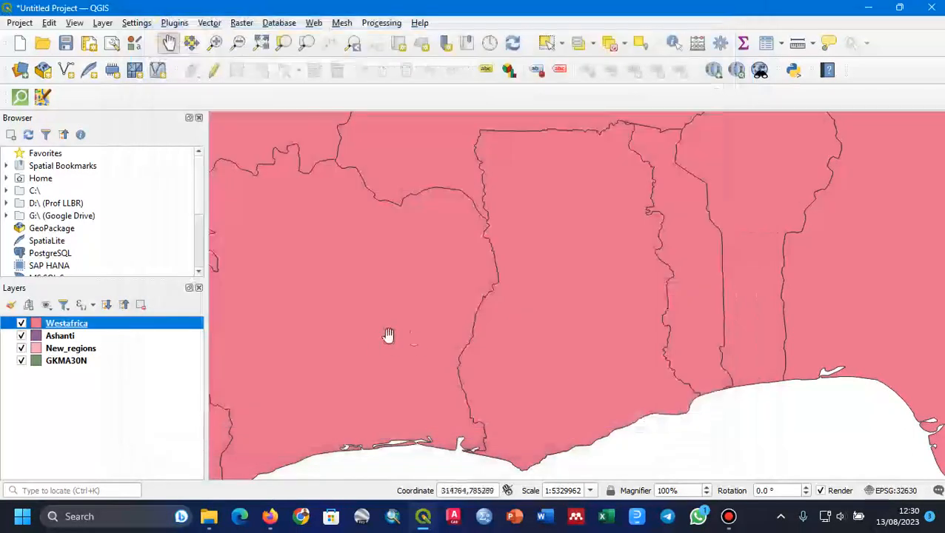
# Step: Reorder the layers so that Westafrica is at the bottom and GKMA30N is above Ashanti
pyautogui.moveTo(66, 324); pyautogui.dragTo(66, 362)
pyautogui.click(65, 348)
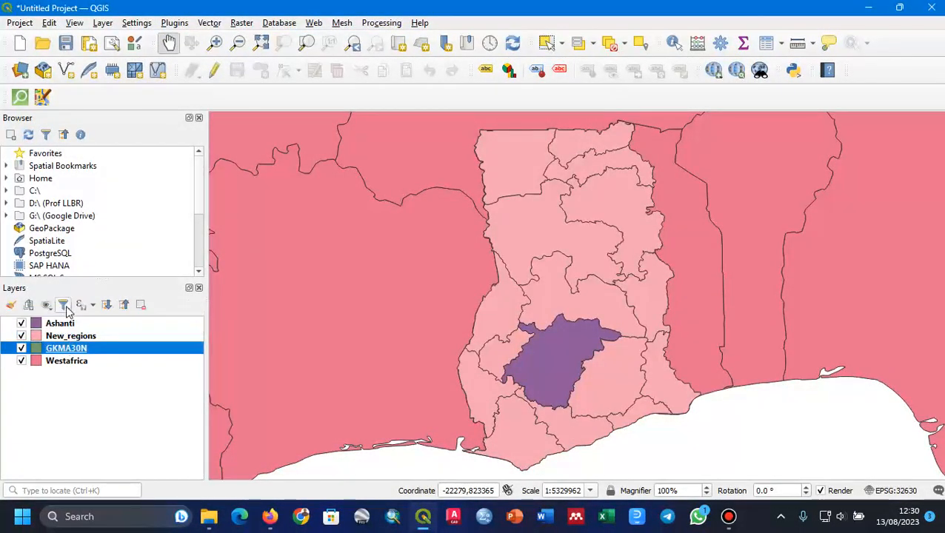
pyautogui.moveTo(46, 353); pyautogui.dragTo(49, 320)
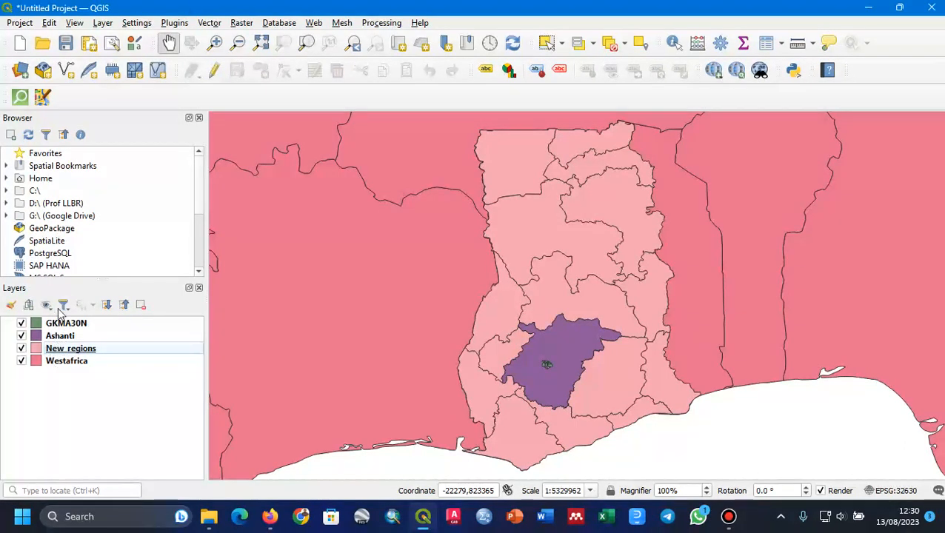
# Step: Rename the GKMA30N layer as Kumasi
pyautogui.click(61, 326)
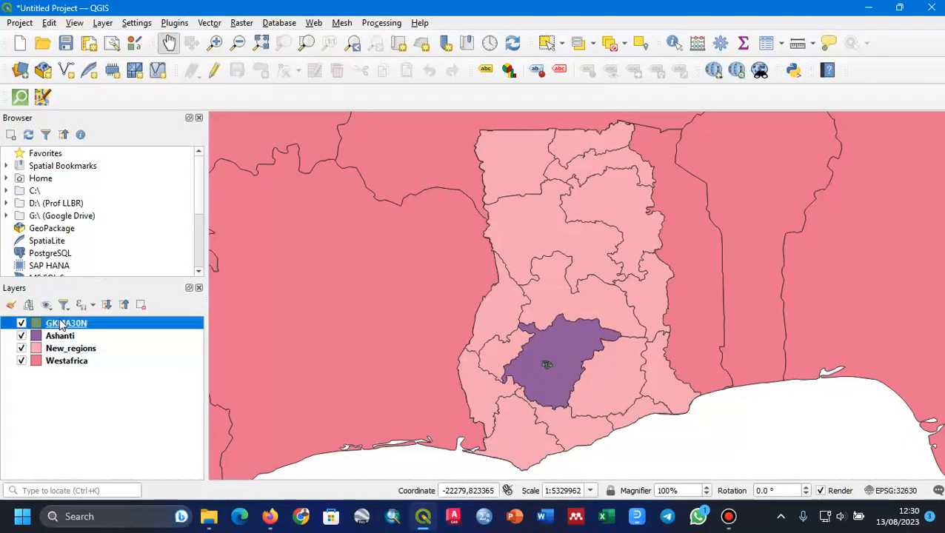
pyautogui.rightClick(63, 330)
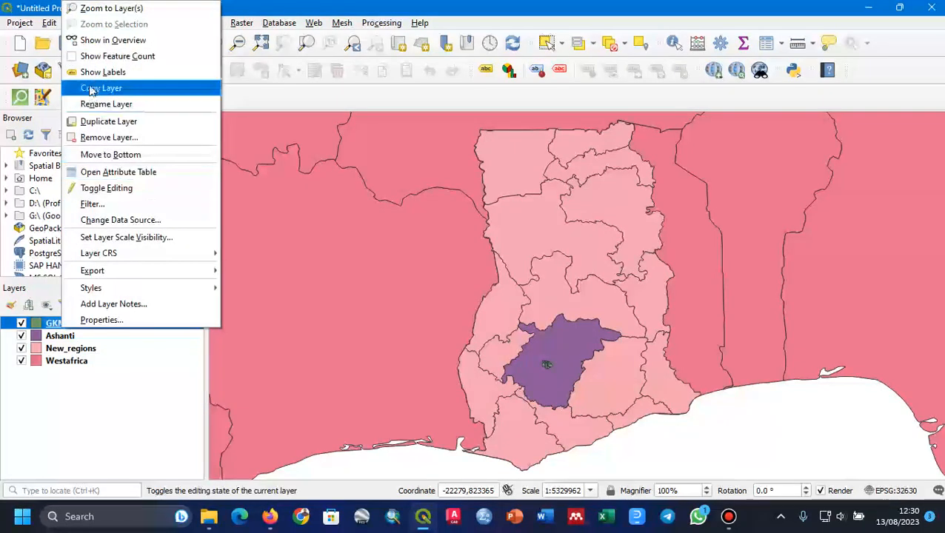
pyautogui.click(106, 103)
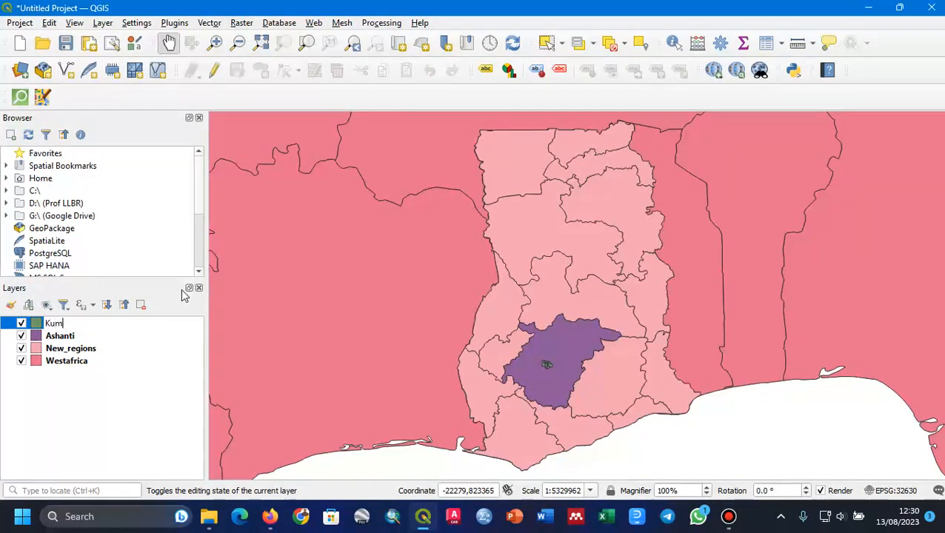
pyautogui.click(75, 338)
pyautogui.rightClick(74, 337)
pyautogui.click(111, 336)
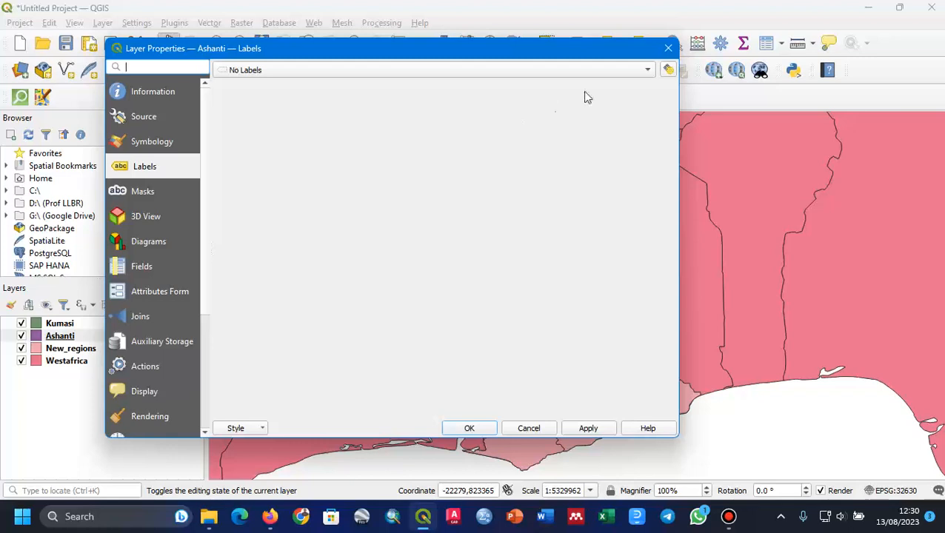
pyautogui.click(668, 50)
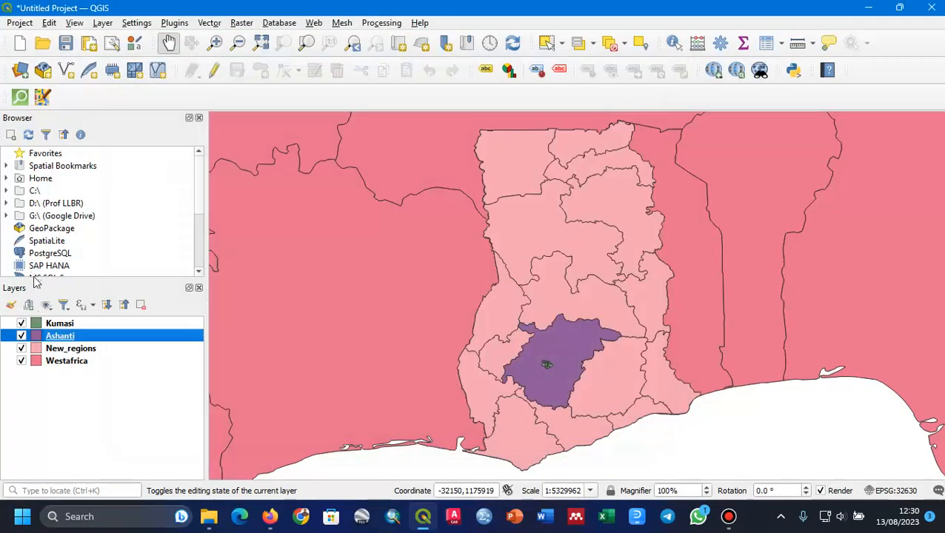
# Step: Rename the Ashanti layer as Ashanti Region
pyautogui.rightClick(60, 341)
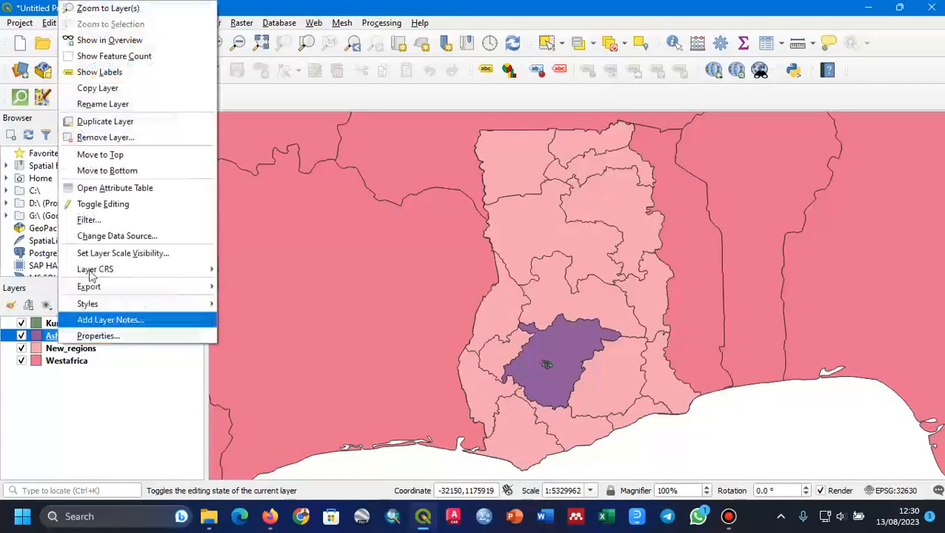
pyautogui.click(93, 104)
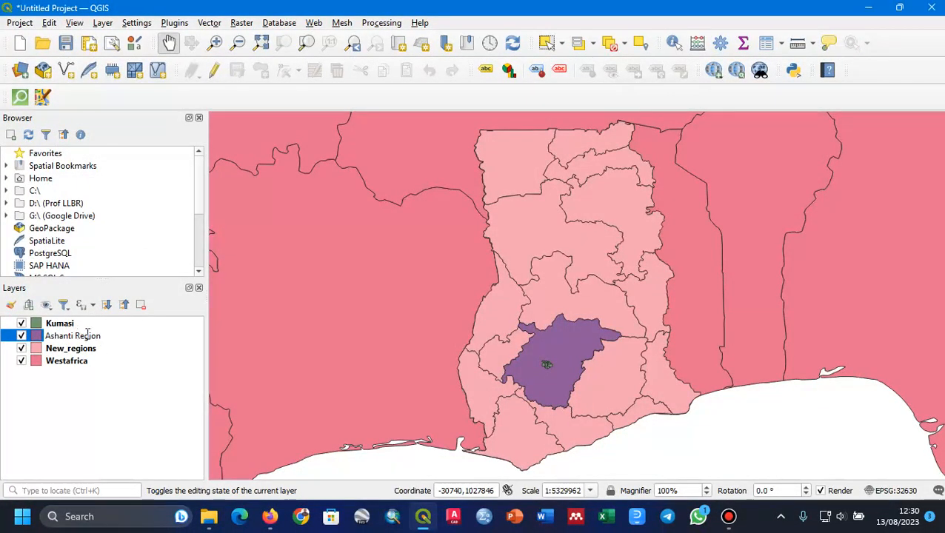
pyautogui.click(63, 361)
# Step: Rename the New_regions layer as Ghana
pyautogui.rightClick(65, 348)
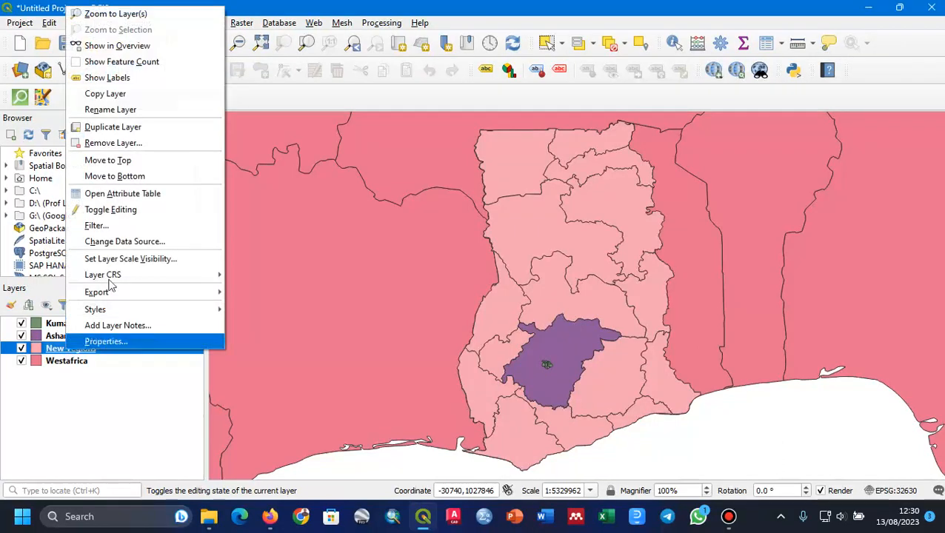
pyautogui.click(115, 110)
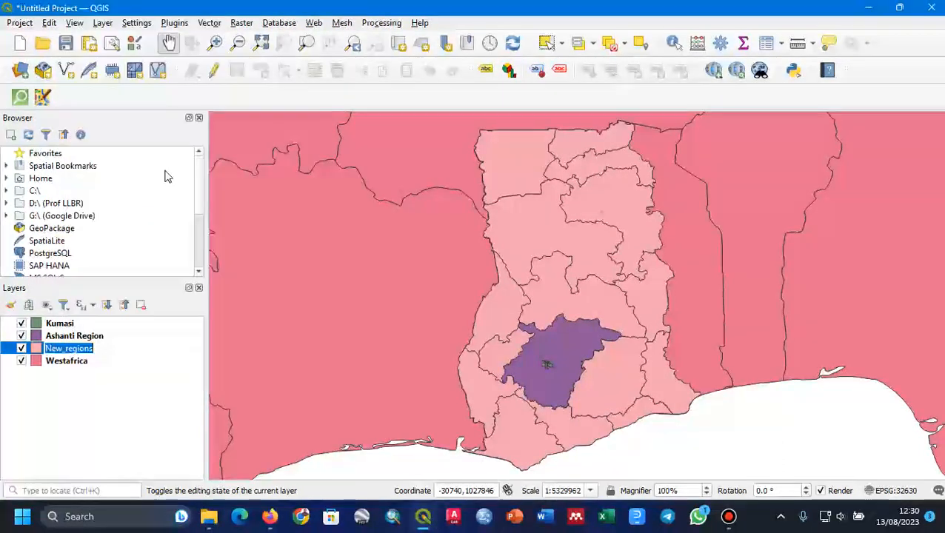
pyautogui.write('Ghana')
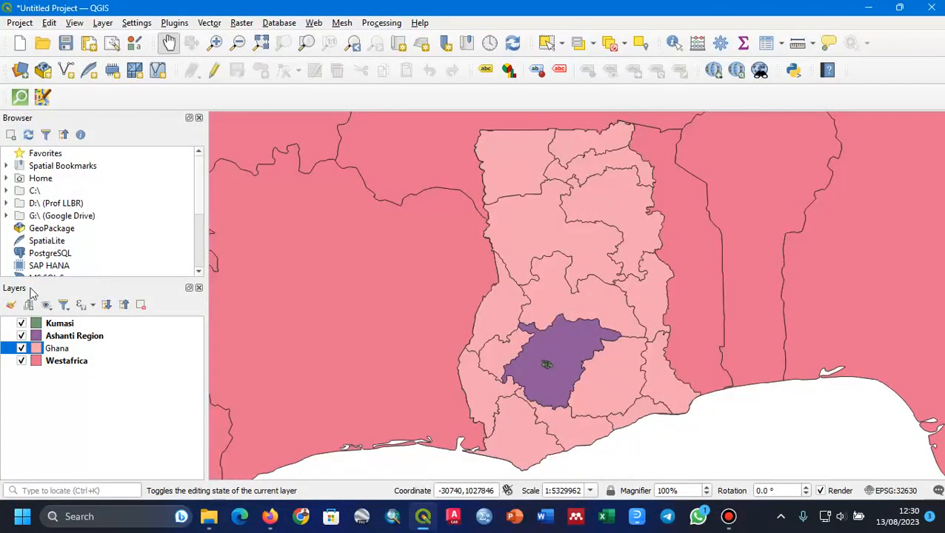
# Step: Rename the Westafrica layer as West Africa
pyautogui.click(74, 365)
pyautogui.rightClick(74, 370)
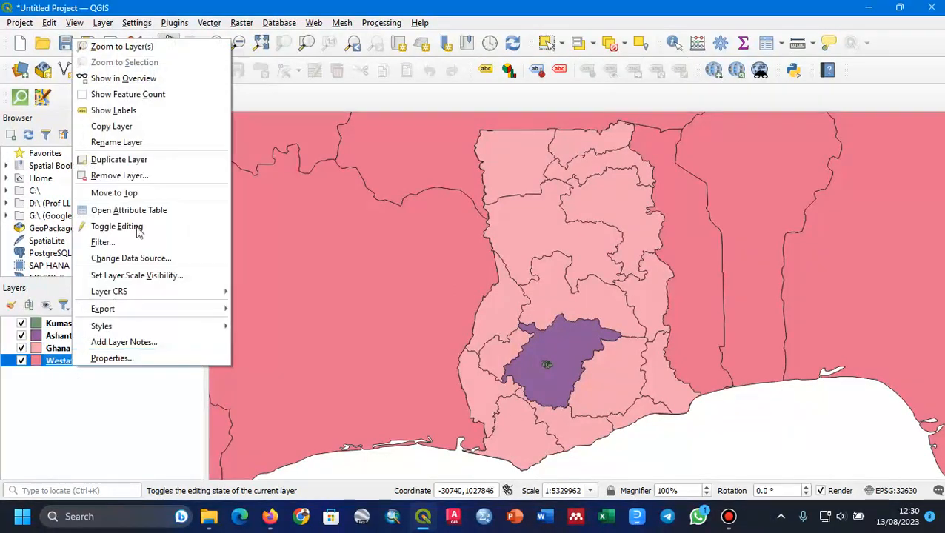
pyautogui.click(117, 141)
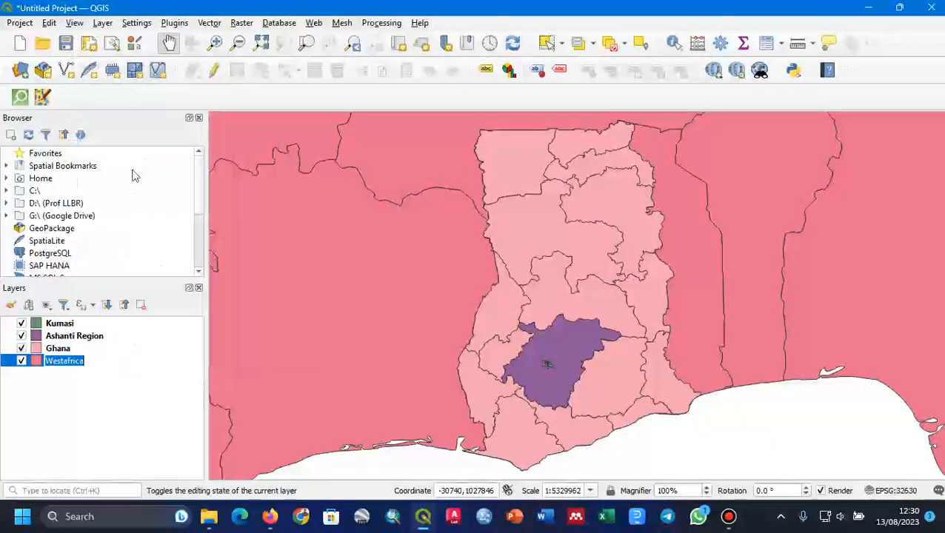
pyautogui.write('W')
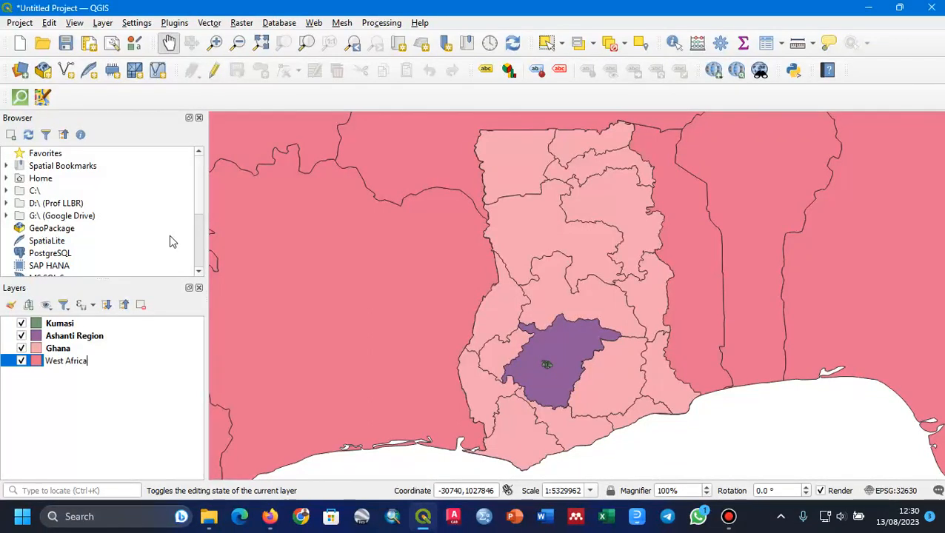
pyautogui.press('Return')
pyautogui.click(69, 424)
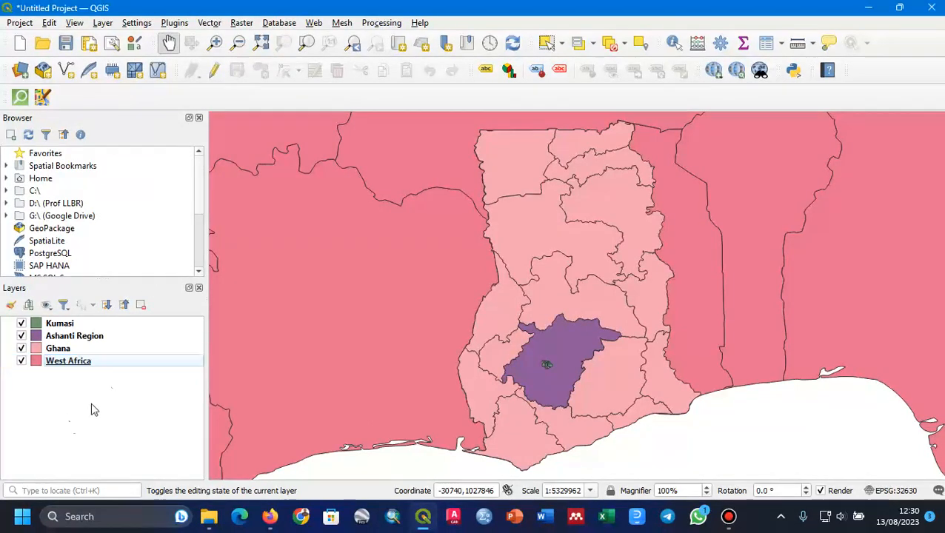
# Step: Set the Kumasi layer's symbol color to red in its symbology properties
pyautogui.click(71, 327)
pyautogui.rightClick(71, 326)
pyautogui.click(130, 320)
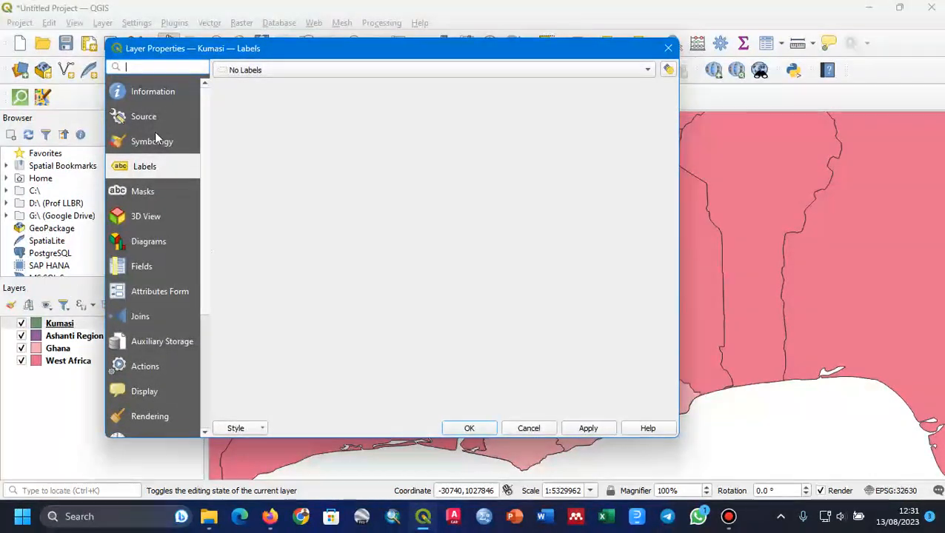
pyautogui.click(153, 141)
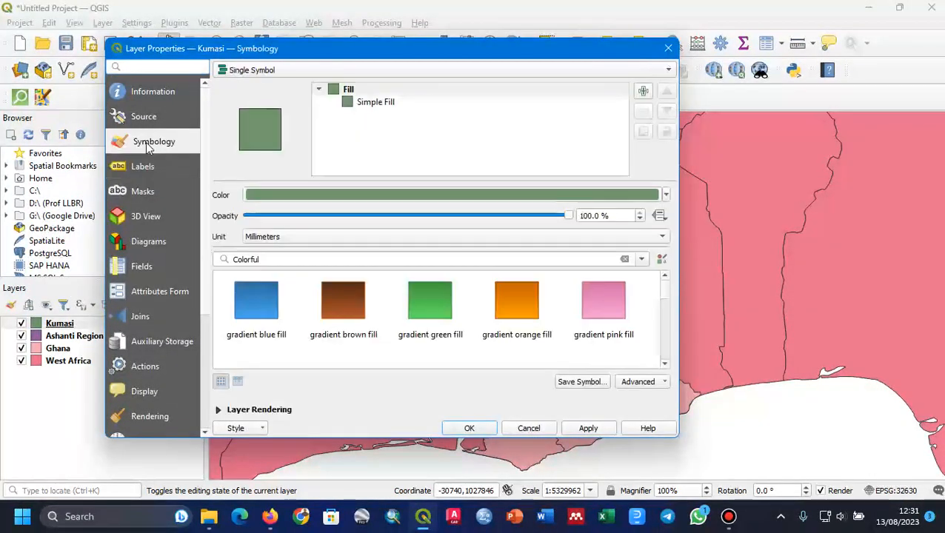
pyautogui.click(665, 195)
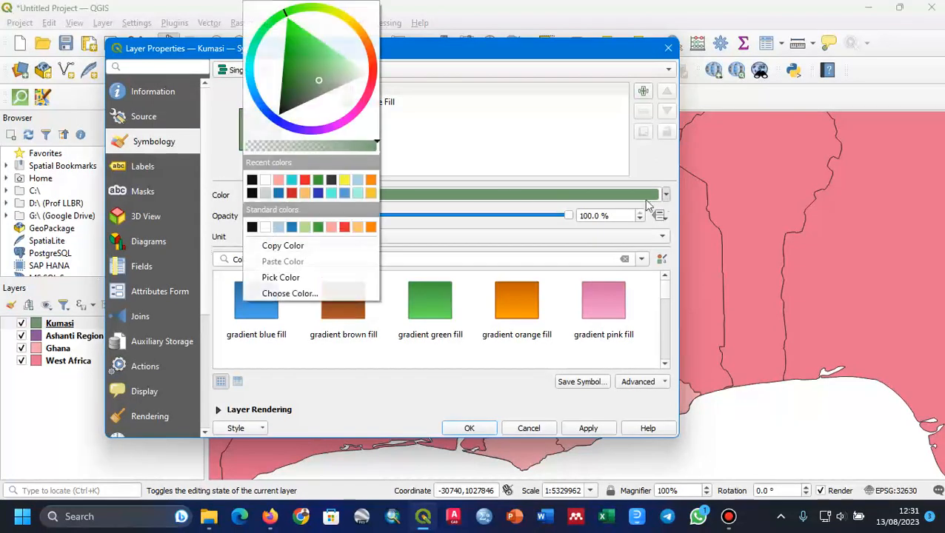
pyautogui.click(305, 180)
# Step: Keep Kumasi's simple fill solid, set its stroke color to red, and apply the symbology
pyautogui.click(362, 104)
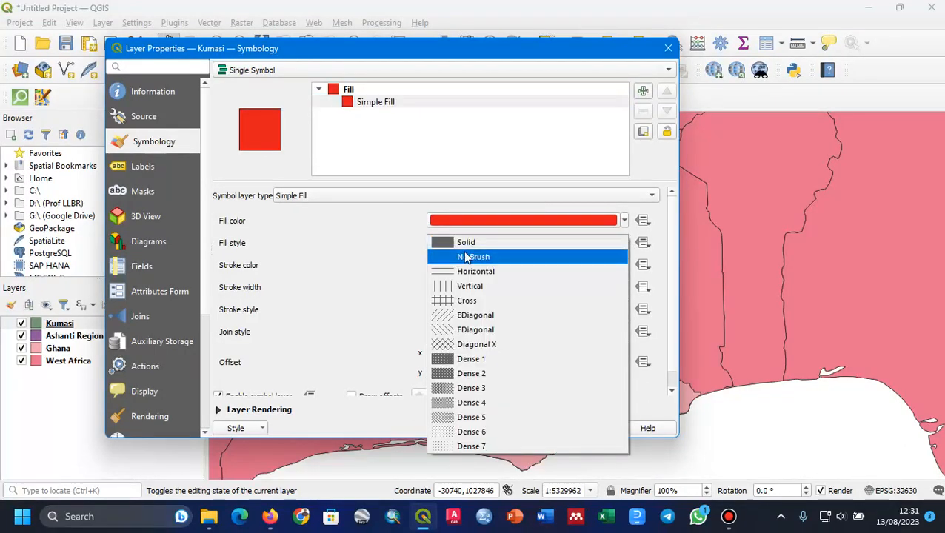
pyautogui.click(379, 238)
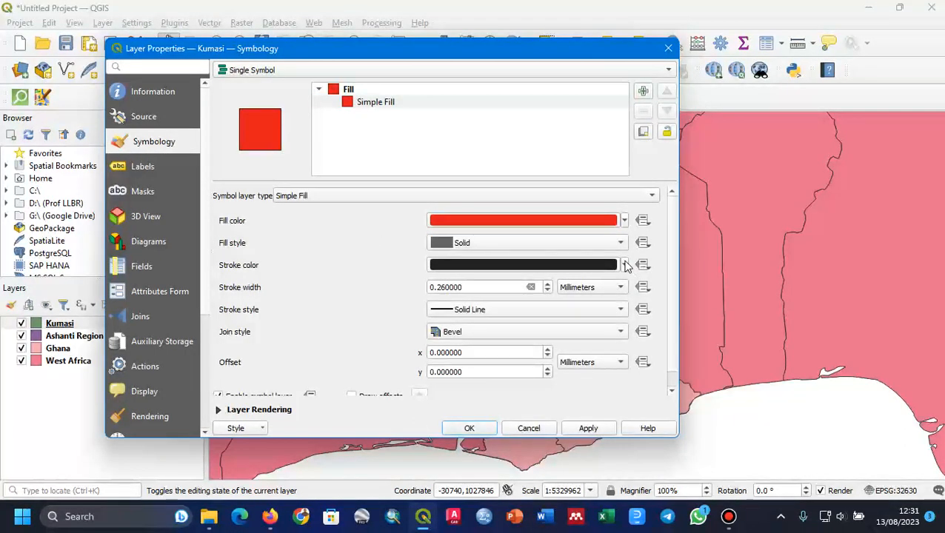
pyautogui.click(624, 266)
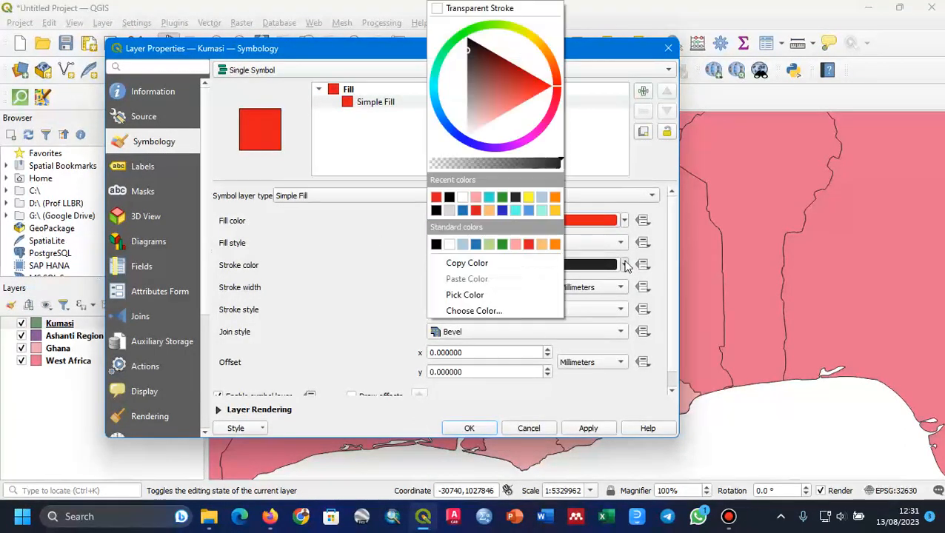
pyautogui.click(436, 198)
pyautogui.click(470, 429)
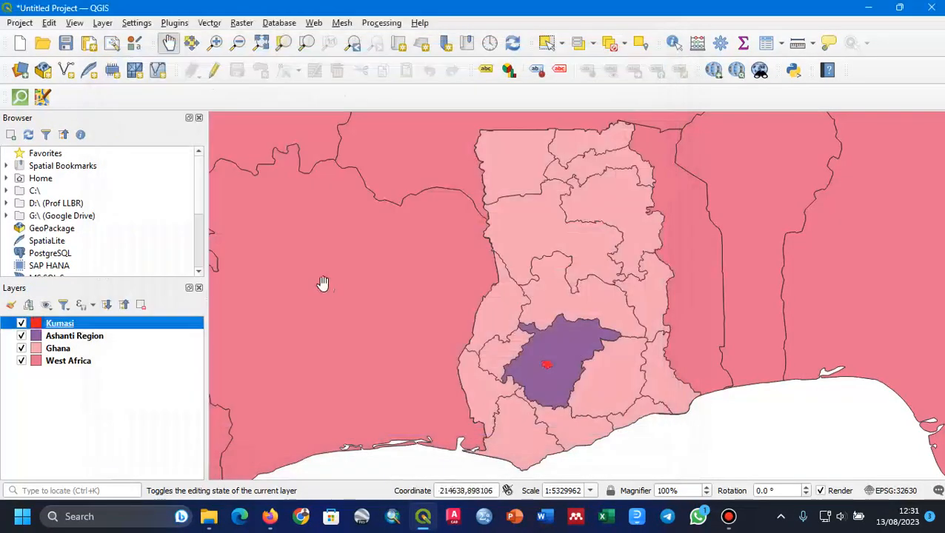
# Step: Change the Ashanti Region layer's simple fill color to bright cyan and apply it
pyautogui.click(61, 337)
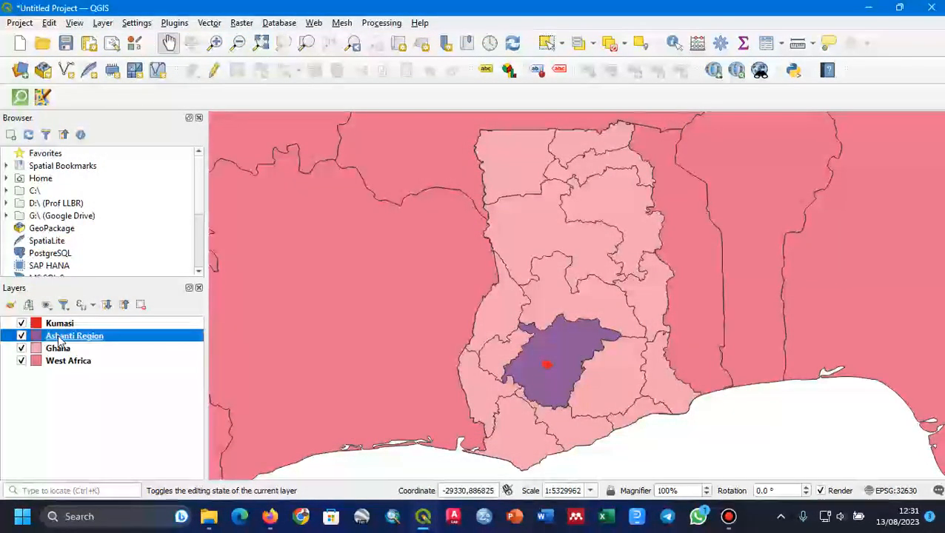
pyautogui.rightClick(60, 340)
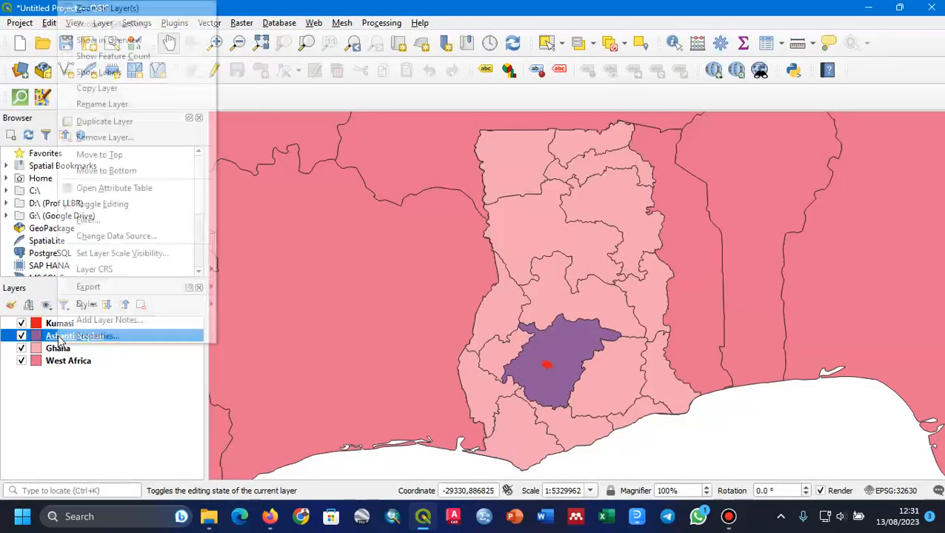
pyautogui.click(138, 339)
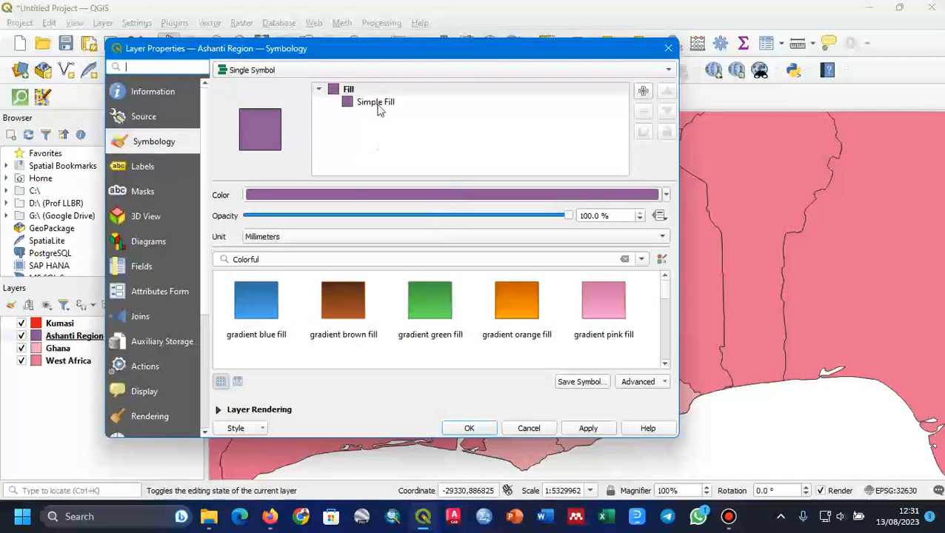
pyautogui.click(378, 104)
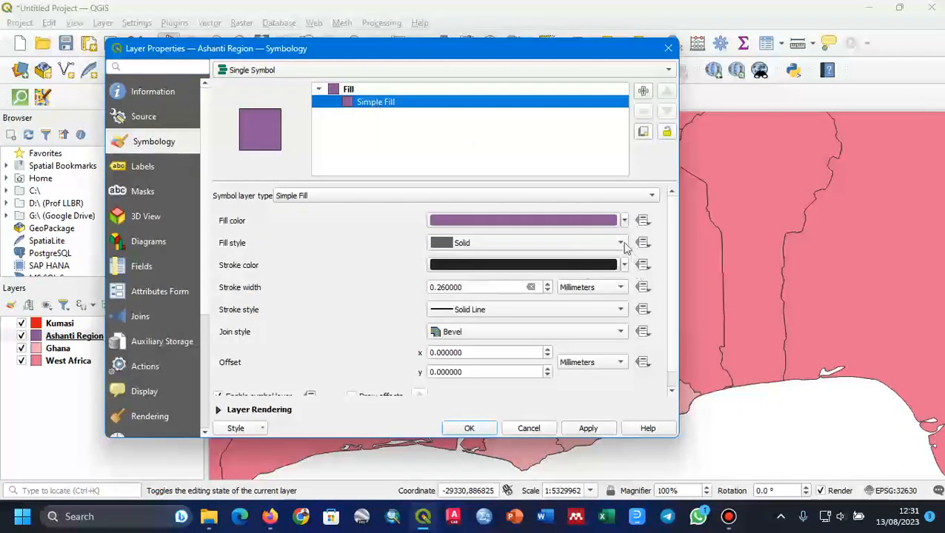
pyautogui.click(623, 224)
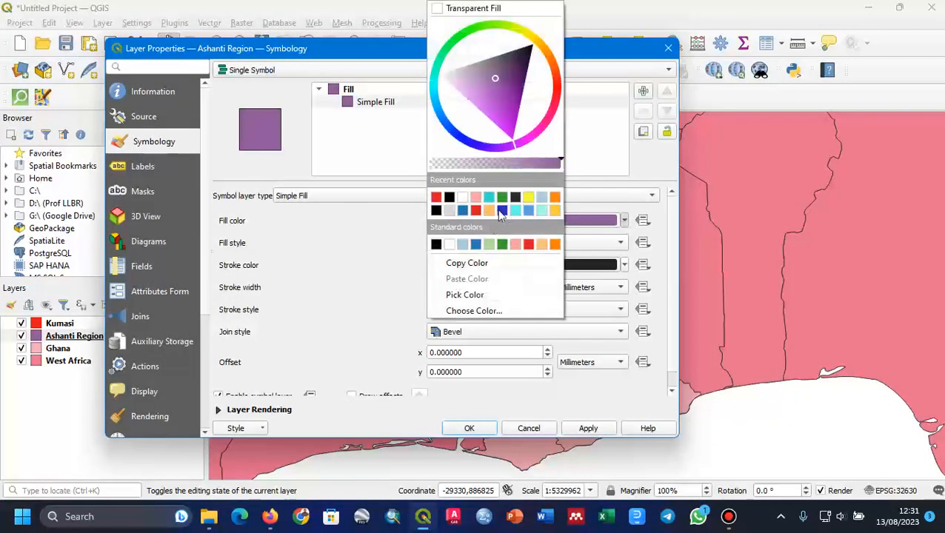
pyautogui.click(514, 210)
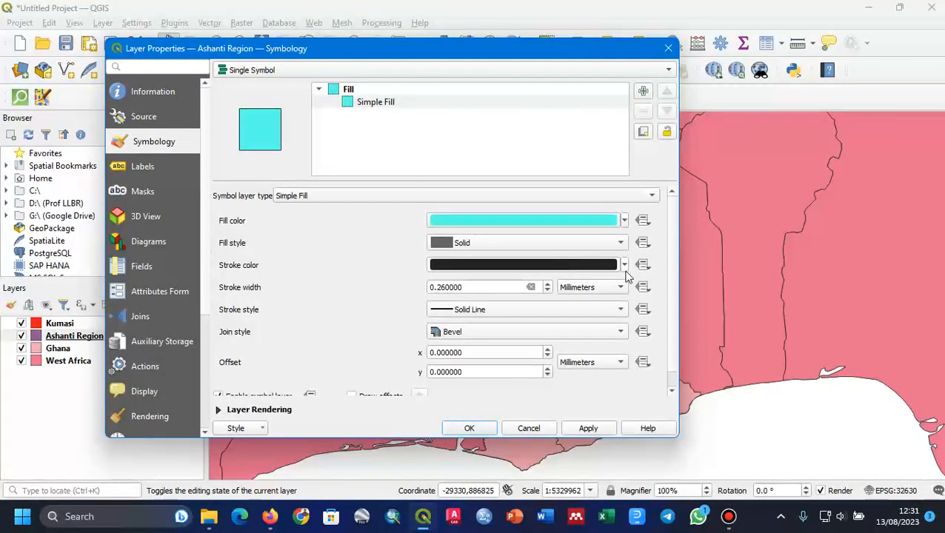
pyautogui.click(464, 429)
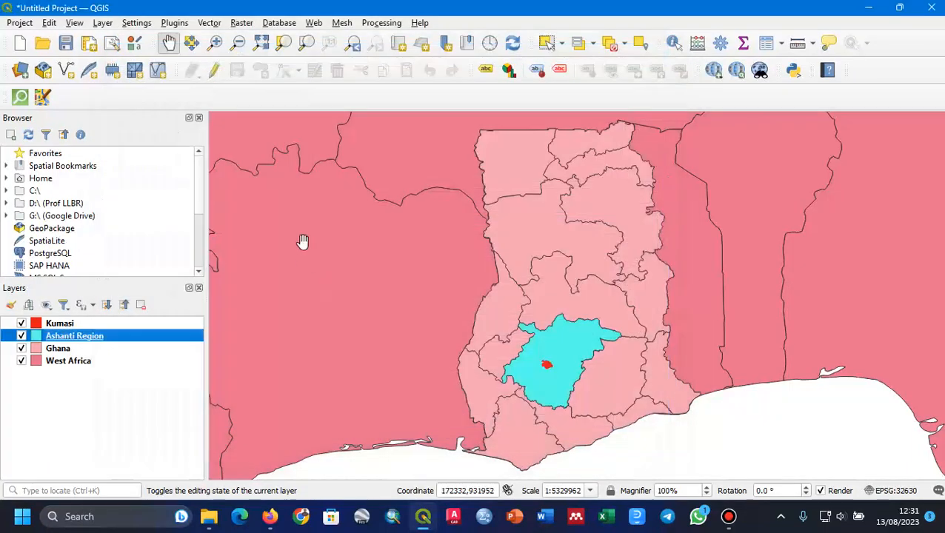
# Step: Set the West Africa layer's simple fill style to No Brush
pyautogui.click(57, 349)
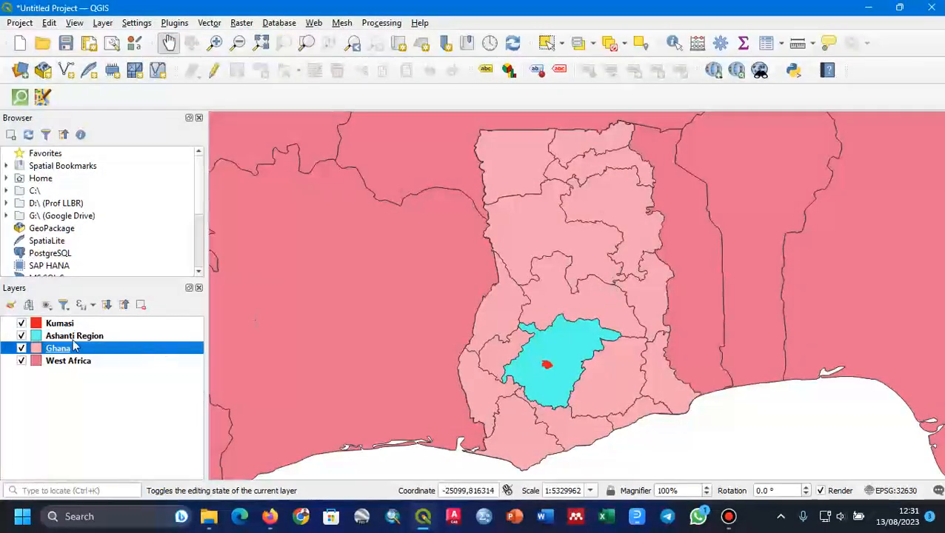
pyautogui.click(47, 361)
pyautogui.rightClick(52, 362)
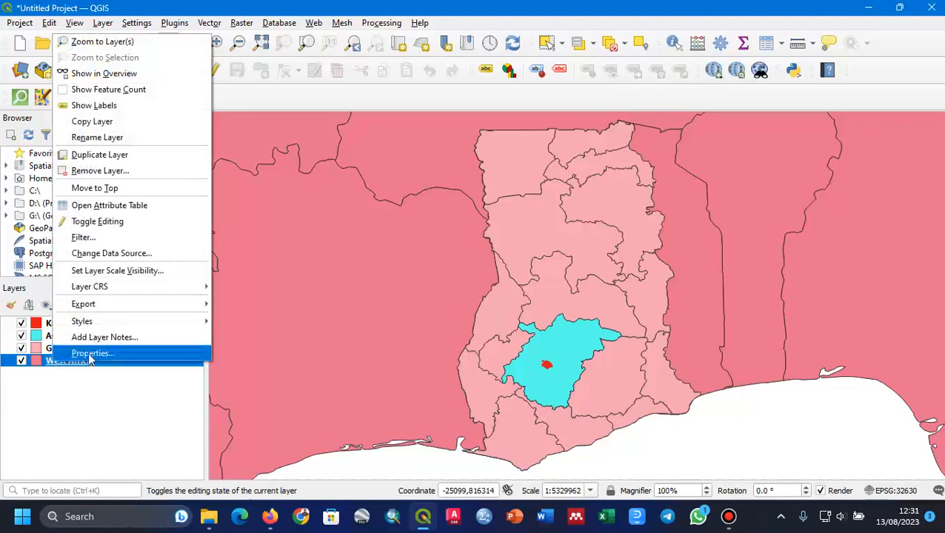
pyautogui.click(91, 358)
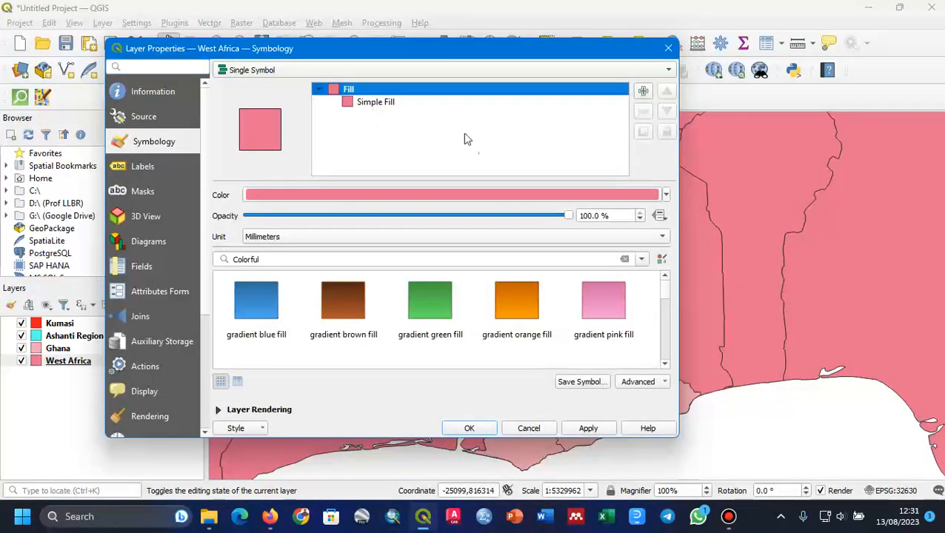
pyautogui.click(379, 103)
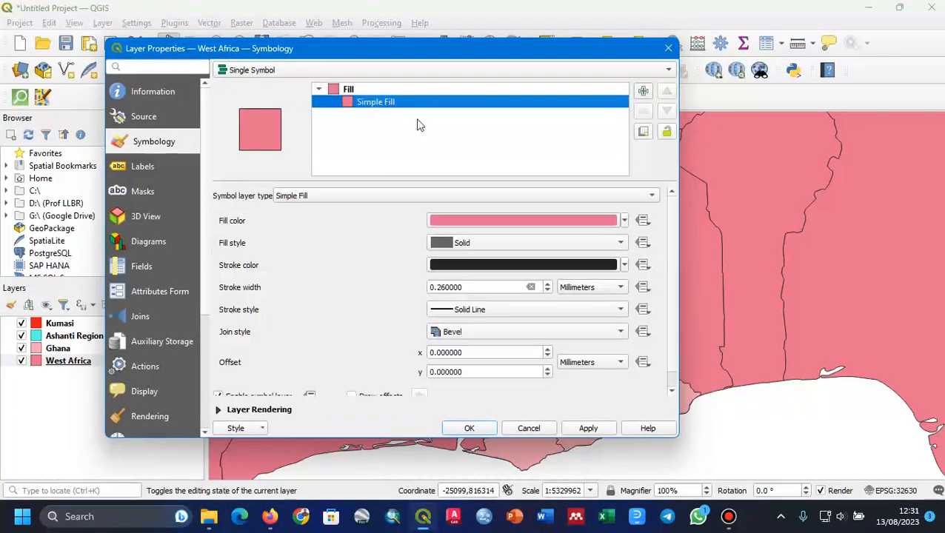
pyautogui.click(620, 247)
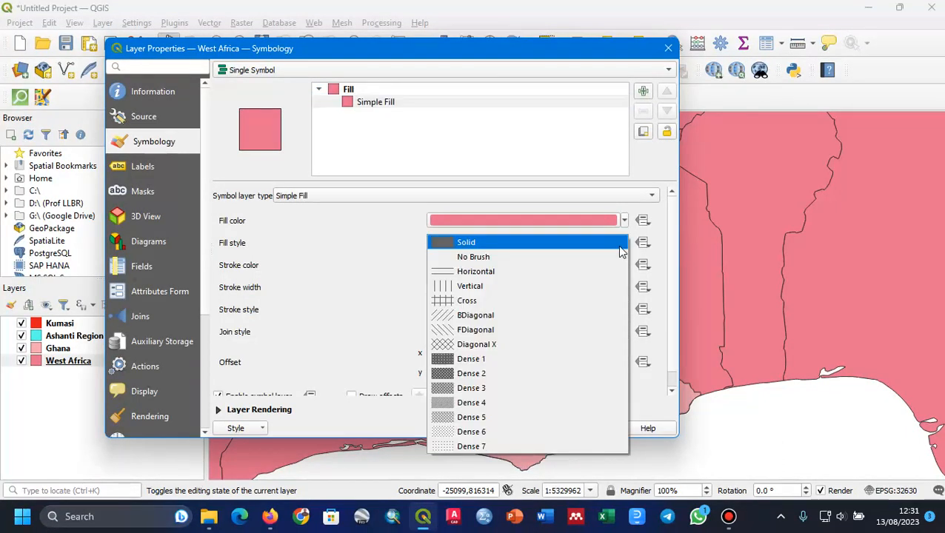
pyautogui.click(509, 257)
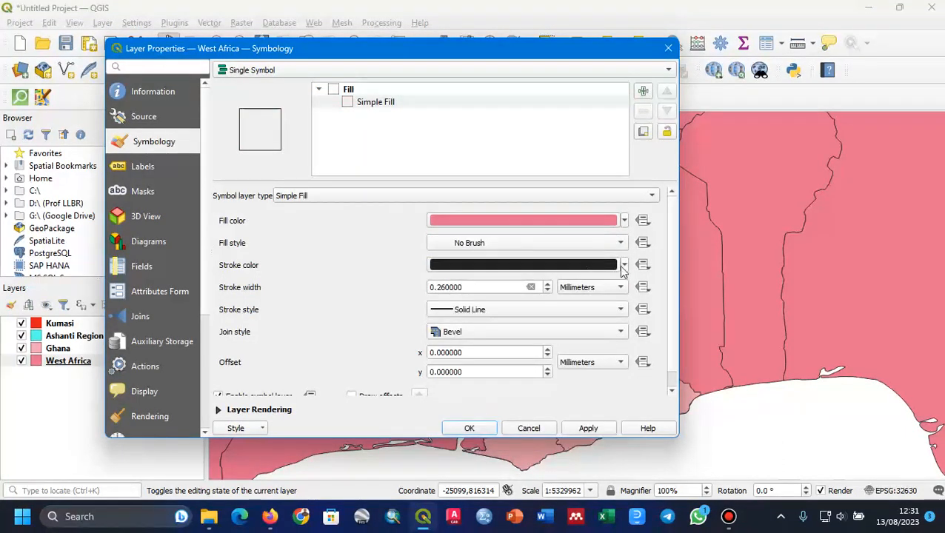
# Step: Give the West Africa outline a stroke width of 1 mm and a green stroke color, and apply the symbology
pyautogui.click(625, 265)
pyautogui.click(468, 283)
pyautogui.moveTo(469, 283); pyautogui.dragTo(413, 295)
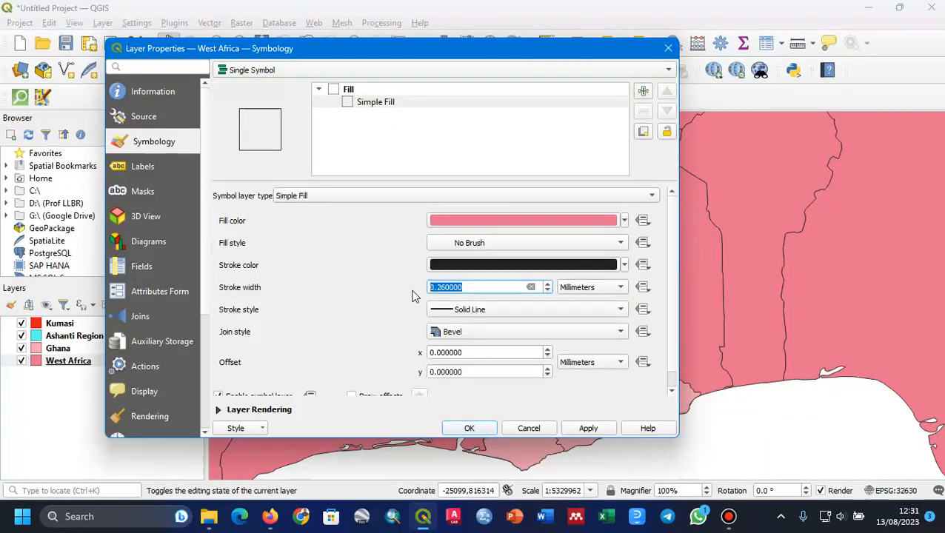
pyautogui.write('1')
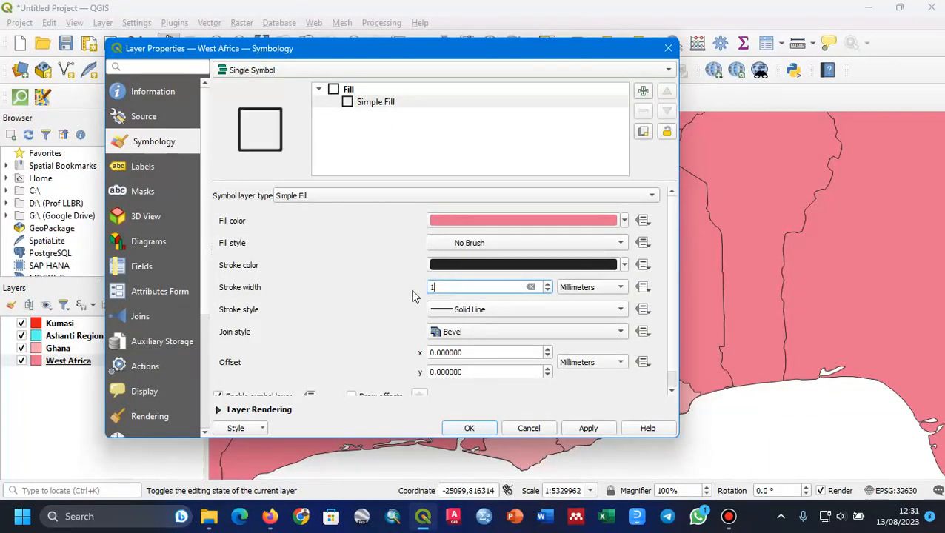
pyautogui.click(366, 281)
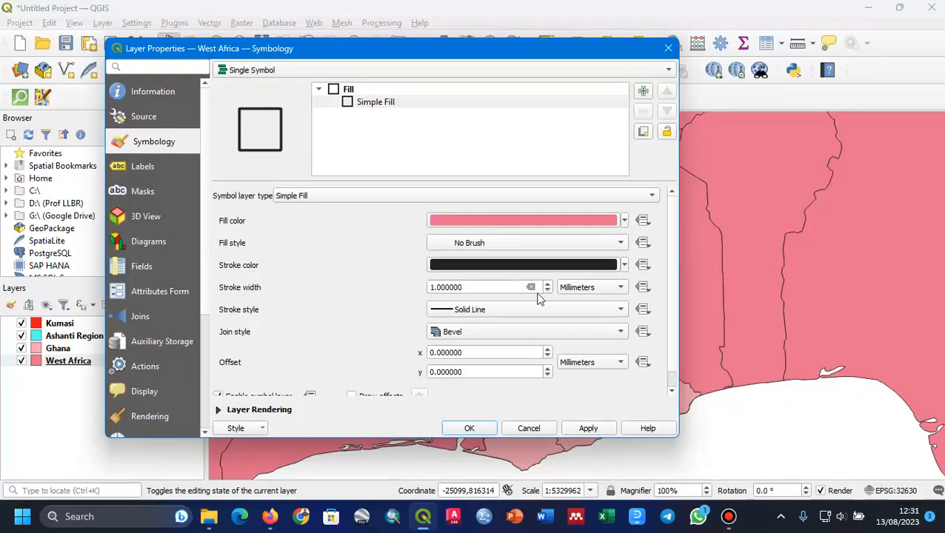
pyautogui.click(624, 266)
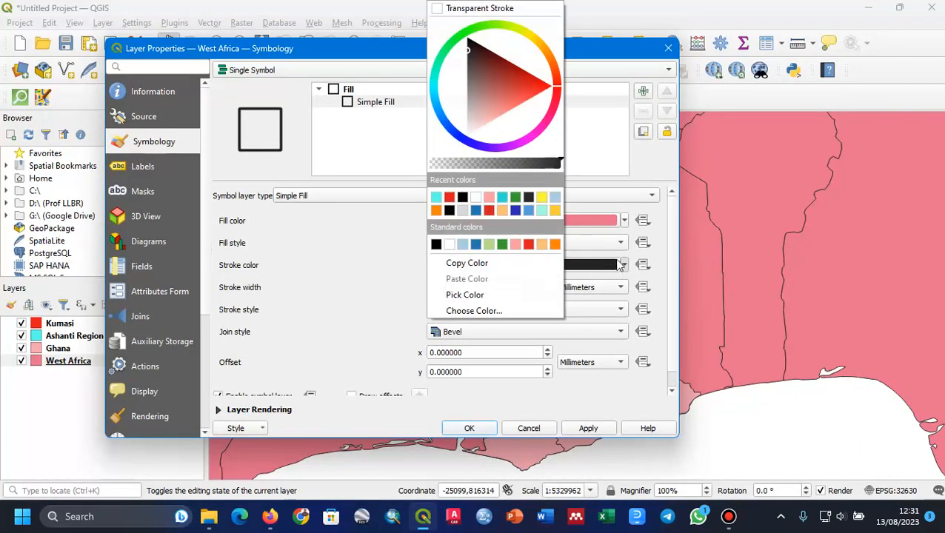
pyautogui.click(518, 199)
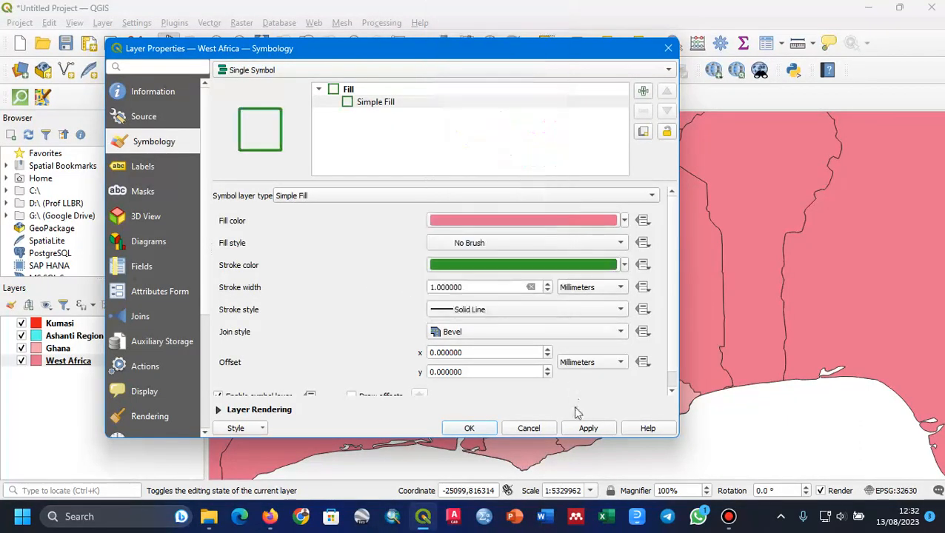
pyautogui.click(470, 429)
# Step: Turn on labels for the West Africa layer
pyautogui.moveTo(365, 360); pyautogui.dragTo(331, 310)
pyautogui.scroll(3, 511, 336)
pyautogui.scroll(-6, 513, 335)
pyautogui.scroll(6, 513, 335)
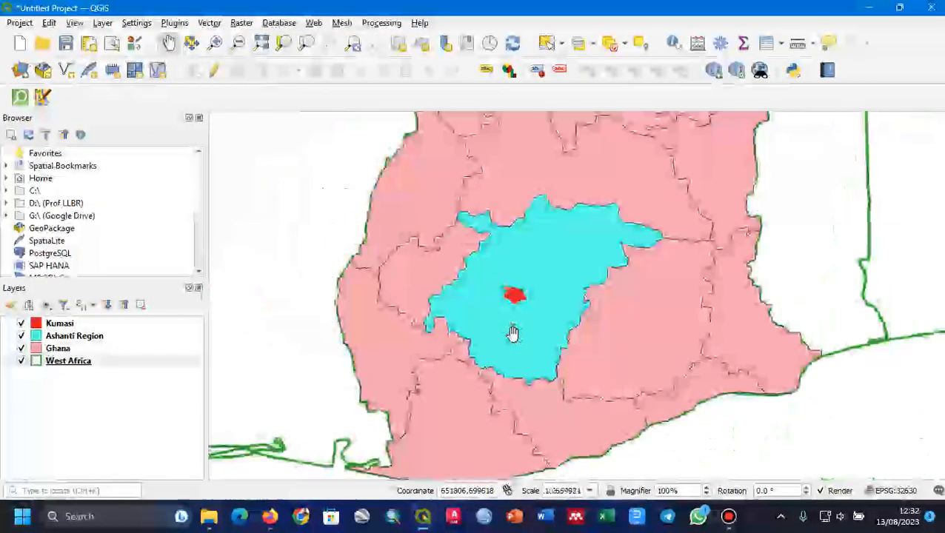
pyautogui.scroll(-2, 513, 333)
pyautogui.moveTo(515, 322); pyautogui.dragTo(515, 364)
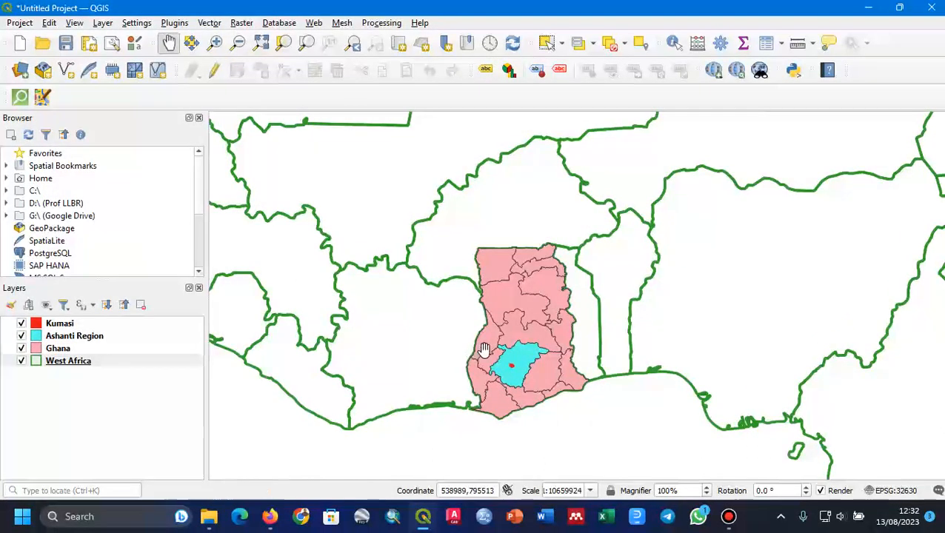
pyautogui.rightClick(57, 363)
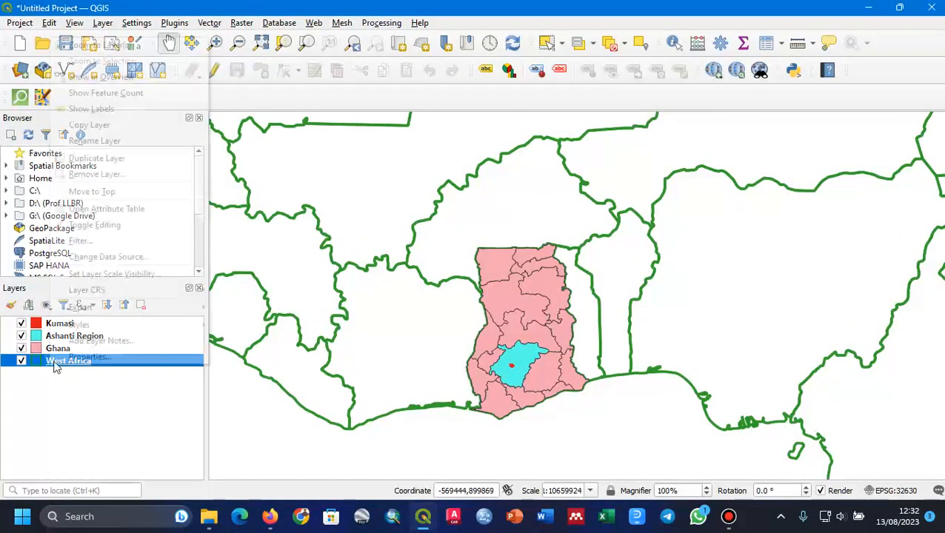
pyautogui.click(63, 388)
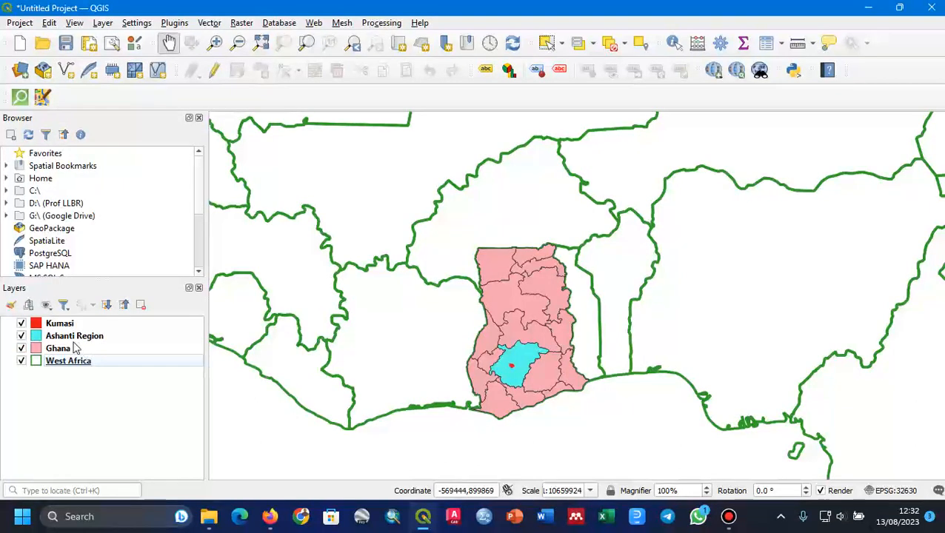
pyautogui.rightClick(55, 365)
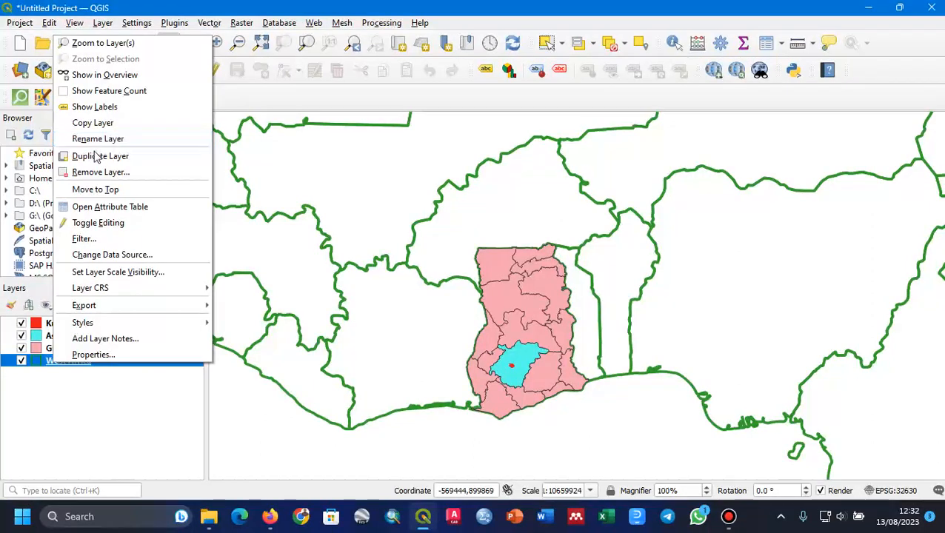
pyautogui.click(96, 106)
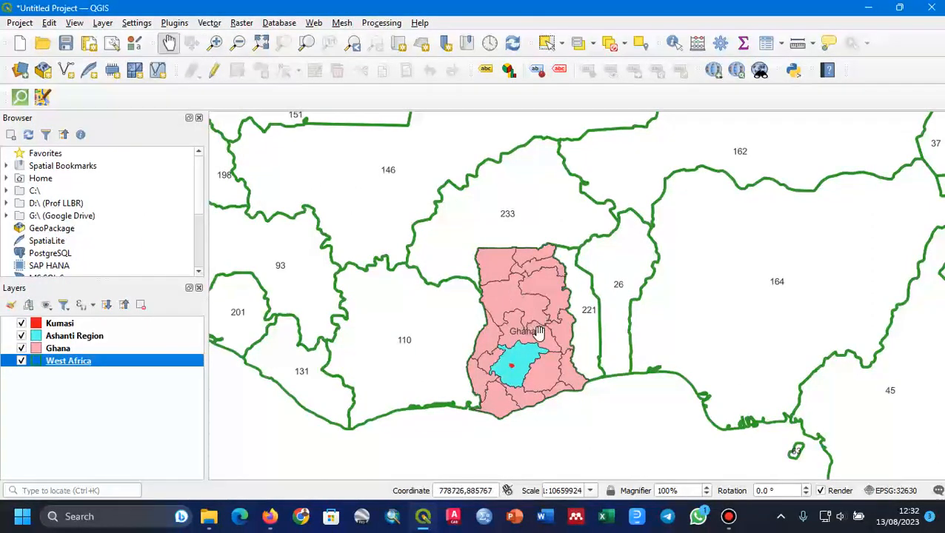
# Step: Examine the West Africa layer's attribute table to find which field holds the country names, including Ghana's record
pyautogui.rightClick(65, 366)
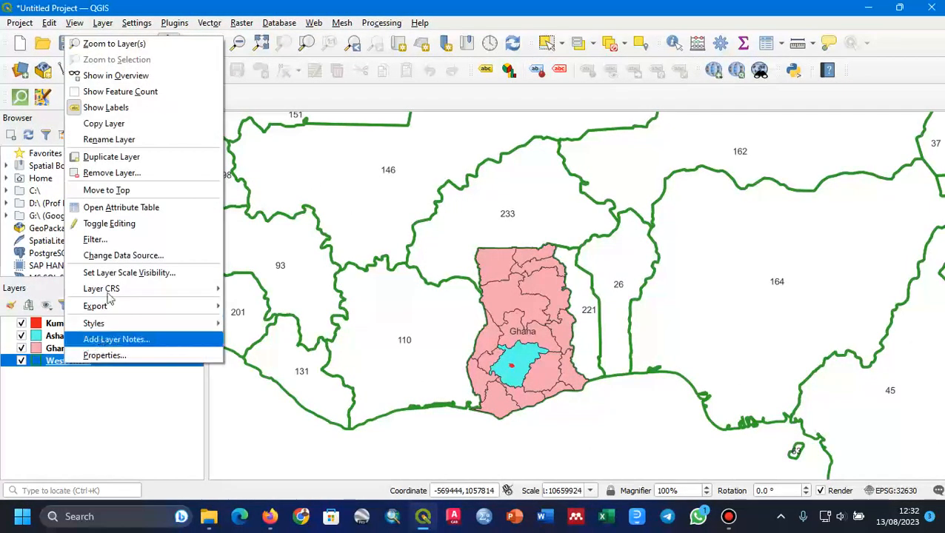
pyautogui.click(120, 209)
pyautogui.scroll(-3, 254, 236)
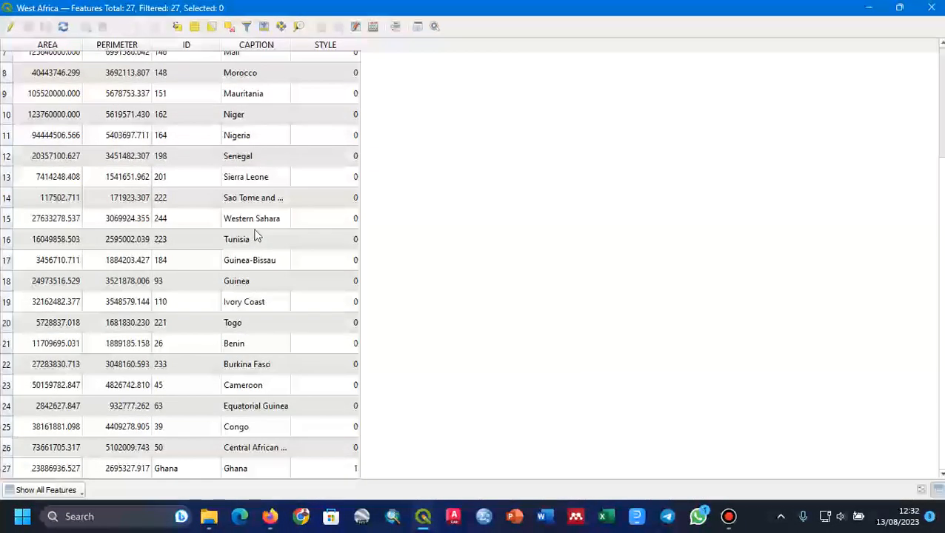
pyautogui.click(240, 472)
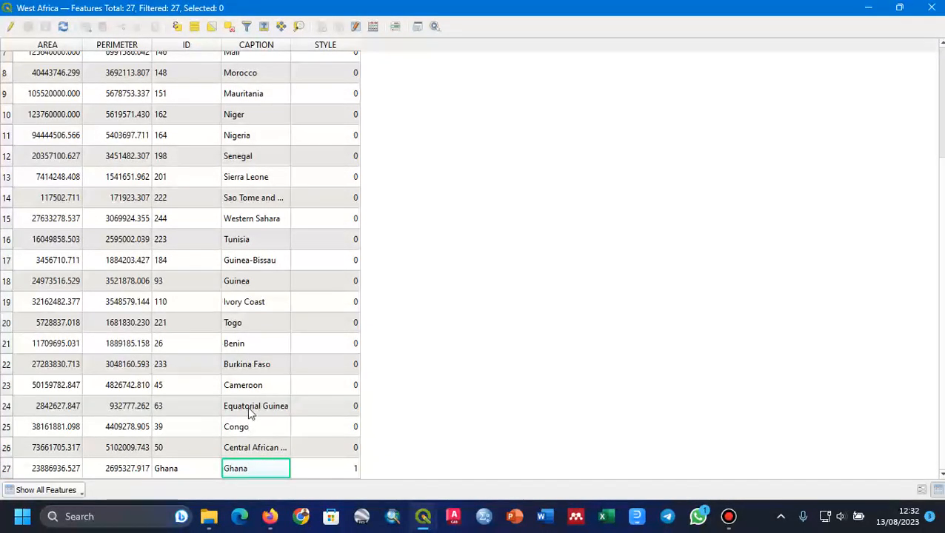
pyautogui.scroll(3, 249, 400)
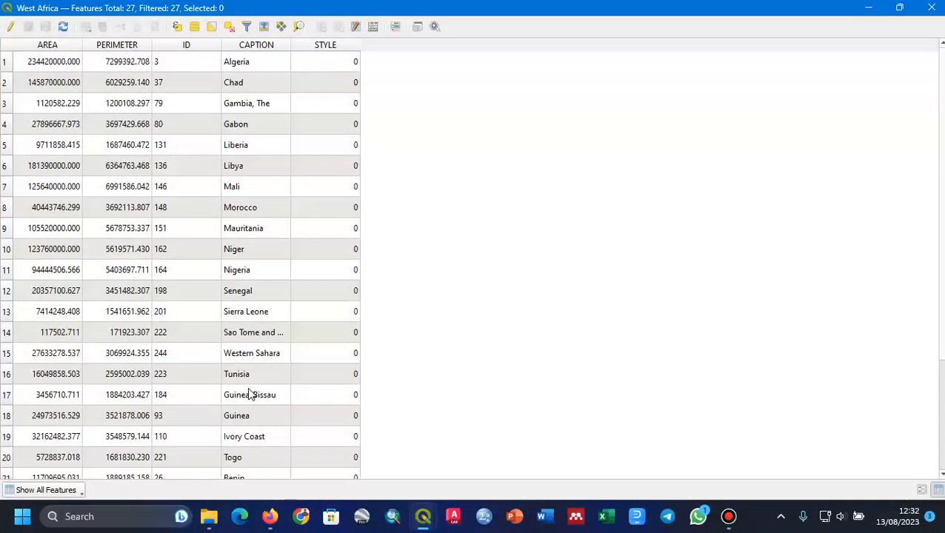
pyautogui.scroll(-3, 248, 394)
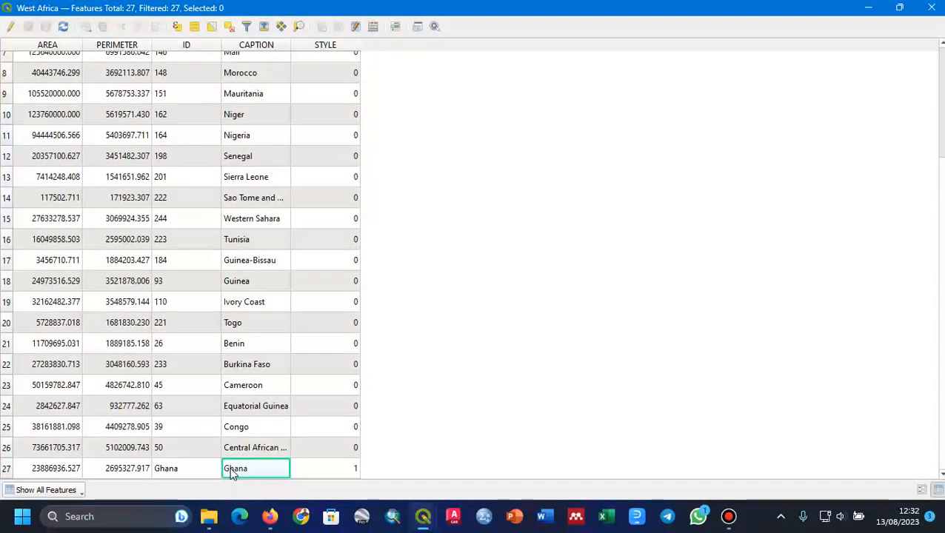
pyautogui.scroll(3, 226, 231)
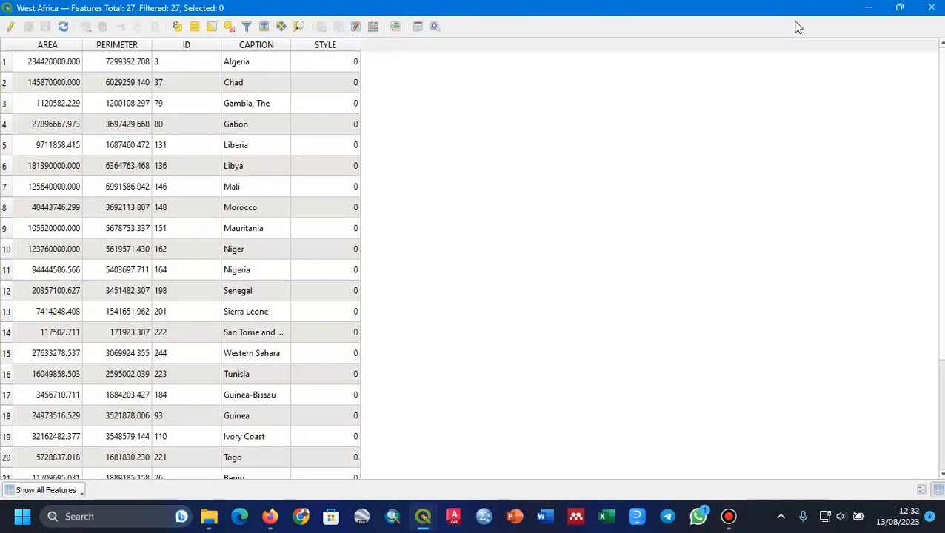
pyautogui.click(868, 8)
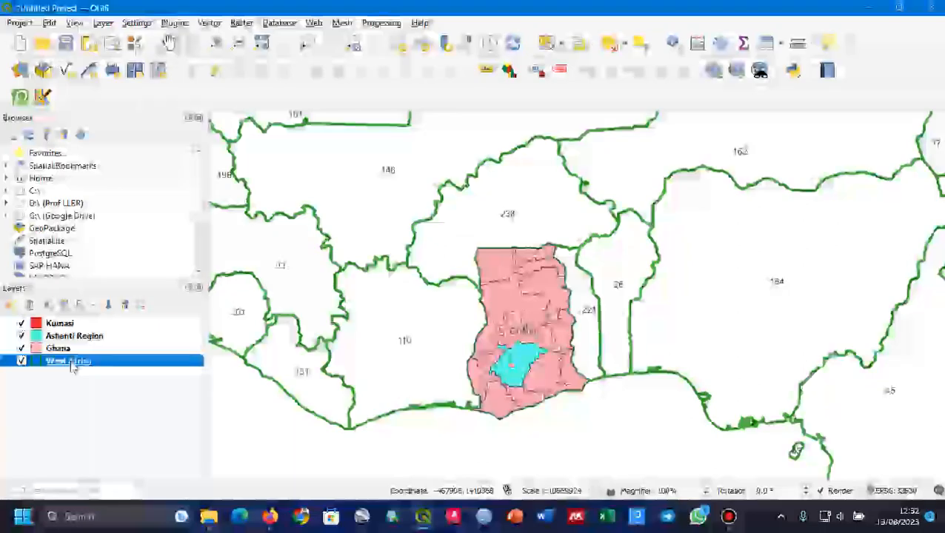
# Step: Label the West Africa layer with the CAPTION field instead of ID
pyautogui.rightClick(69, 362)
pyautogui.click(111, 353)
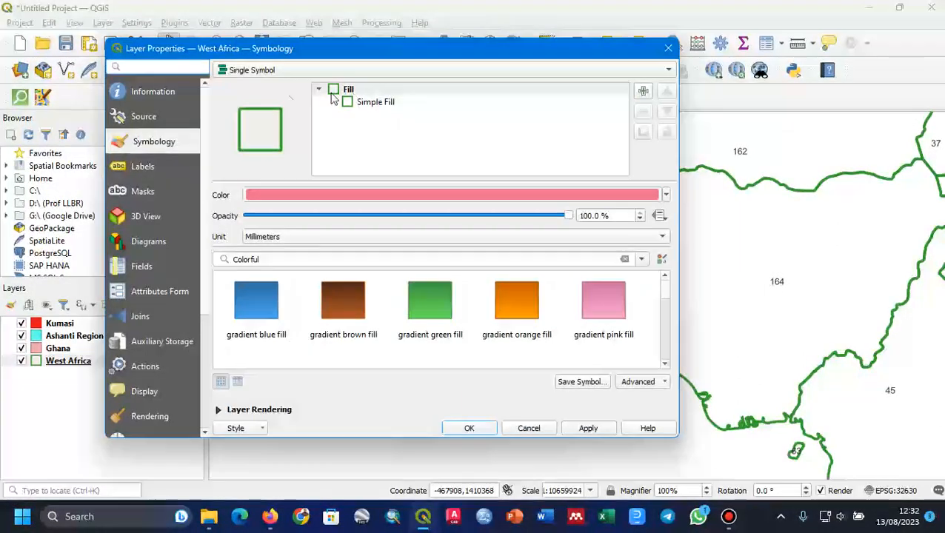
pyautogui.click(141, 167)
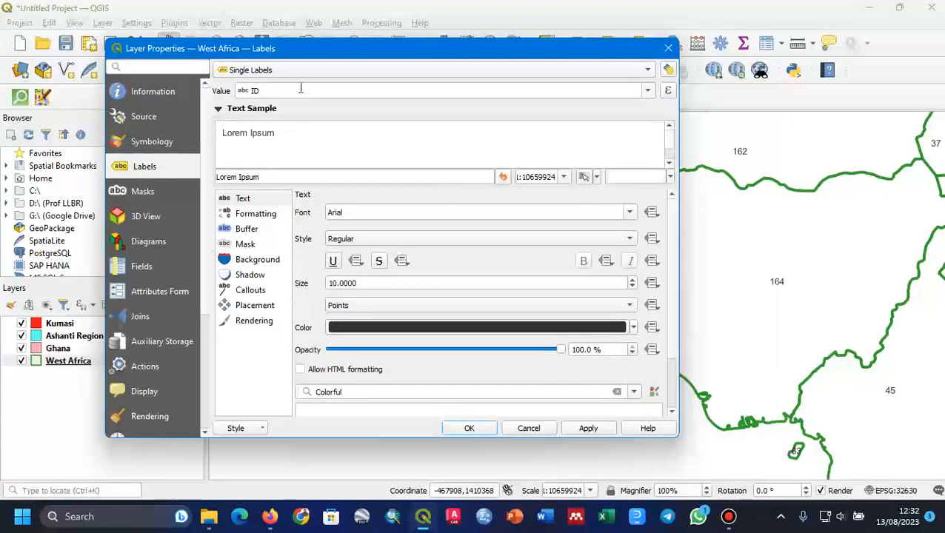
pyautogui.click(648, 90)
pyautogui.click(293, 158)
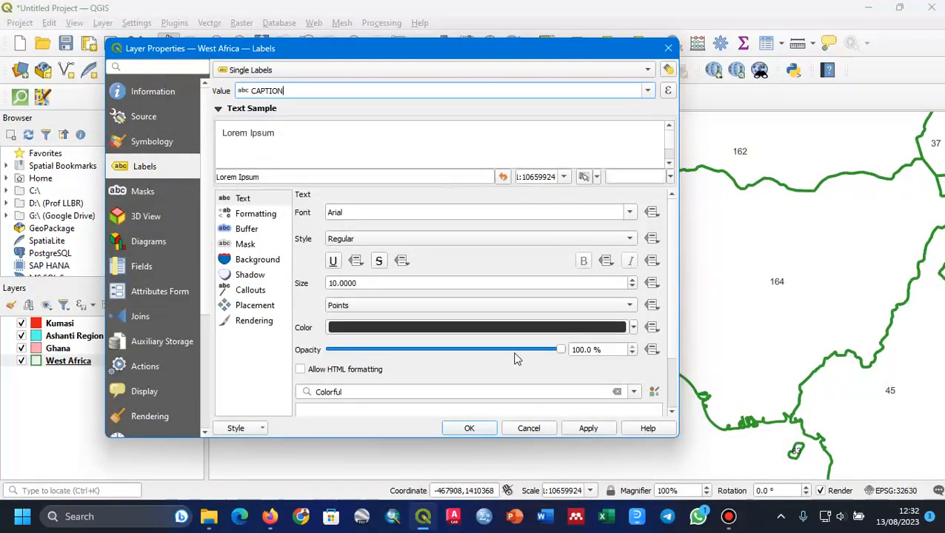
pyautogui.click(469, 429)
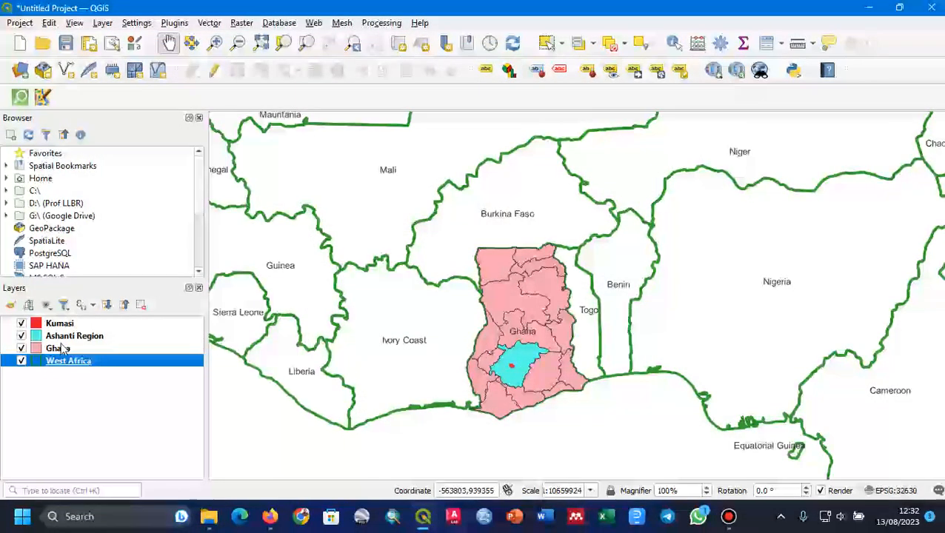
pyautogui.click(80, 391)
pyautogui.moveTo(412, 376); pyautogui.dragTo(400, 333)
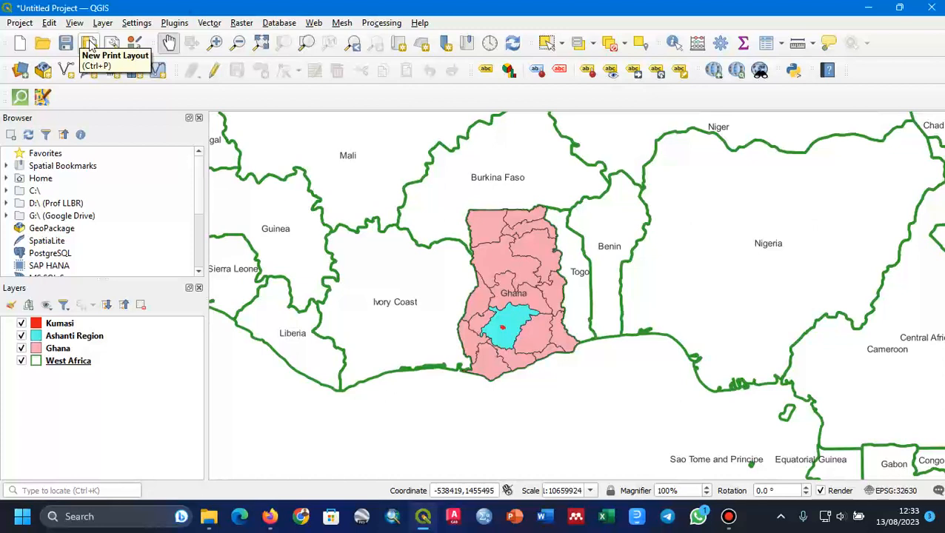
pyautogui.click(21, 23)
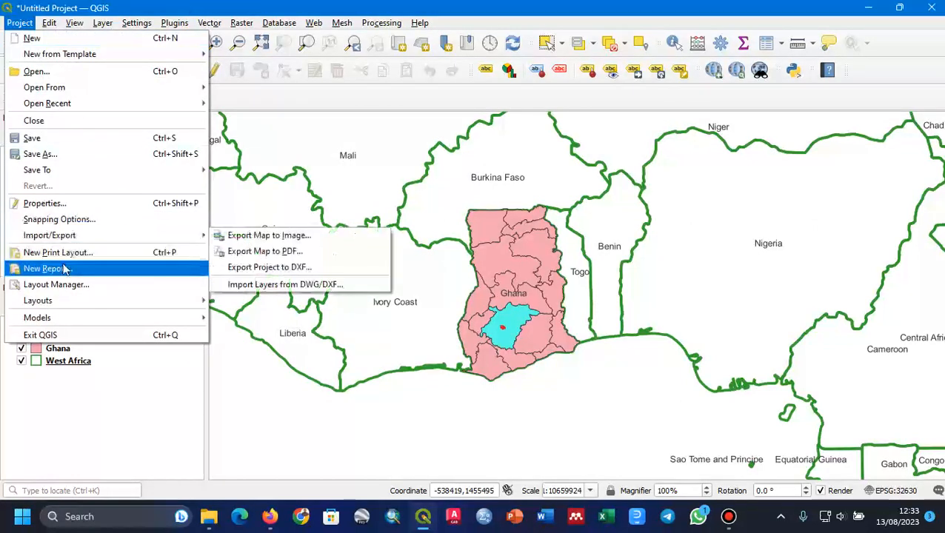
pyautogui.click(32, 21)
pyautogui.click(31, 22)
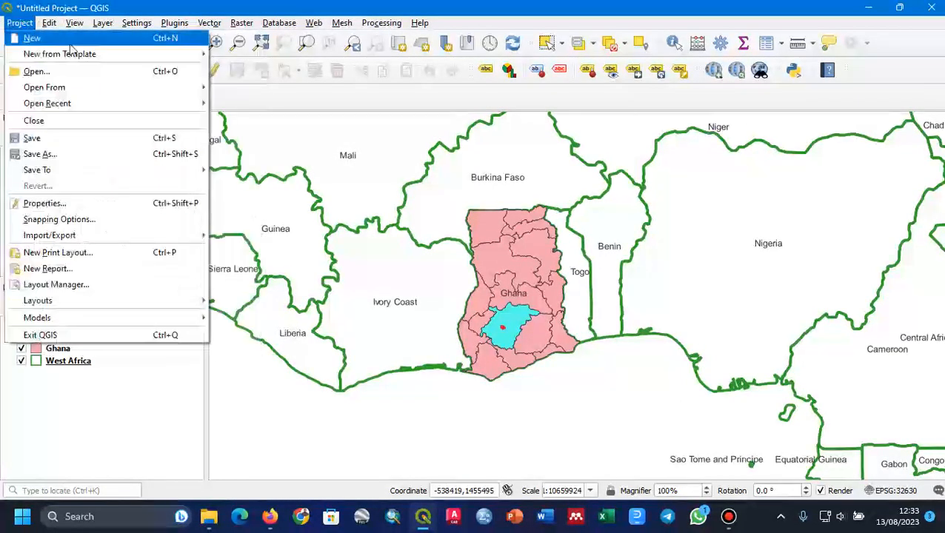
pyautogui.click(350, 88)
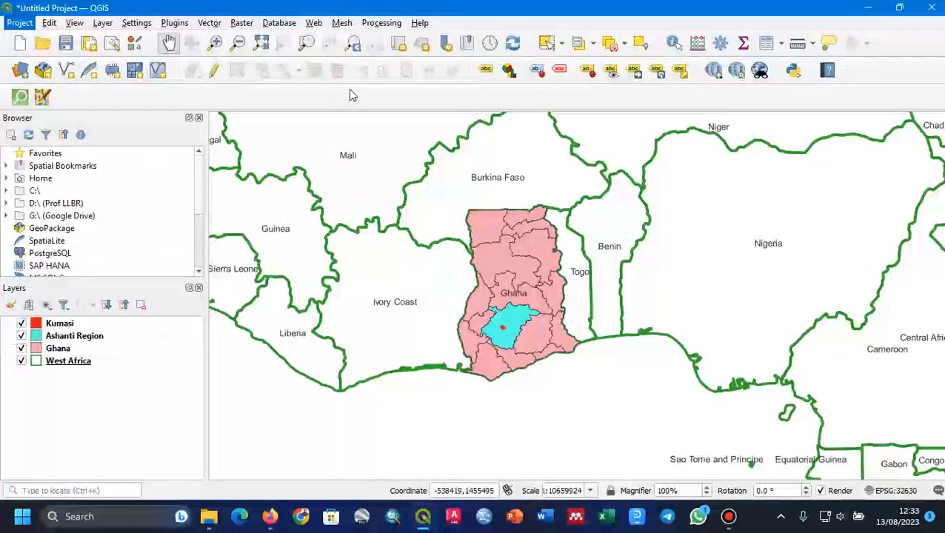
# Step: Create a new print layout titled "Locational of Kumasi"
pyautogui.click(93, 47)
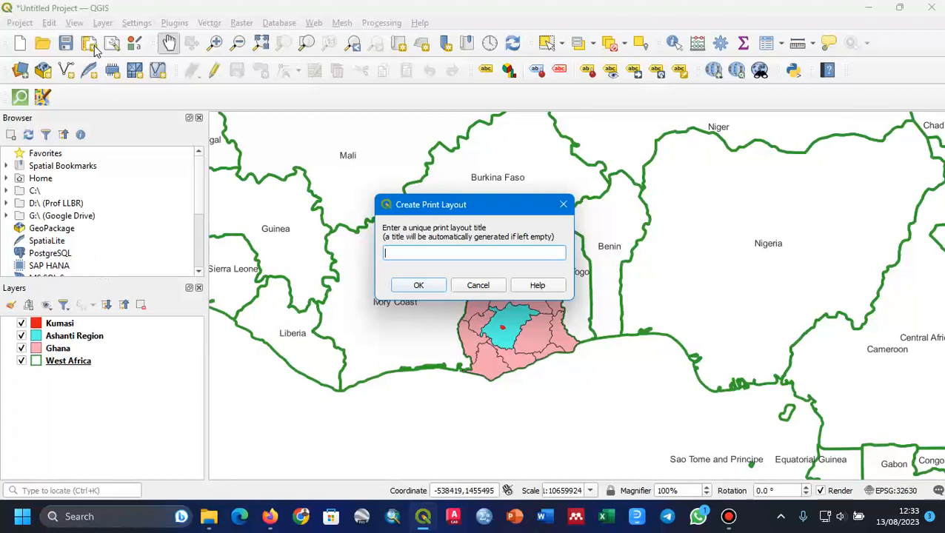
pyautogui.write('K')
pyautogui.write('ocat')
pyautogui.press('BackSpace')
pyautogui.press('BackSpace')
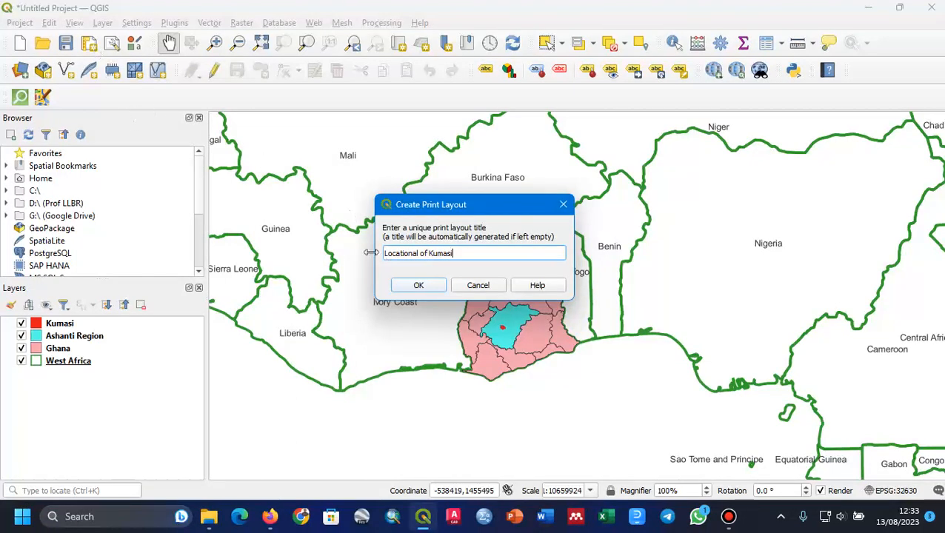
pyautogui.click(414, 286)
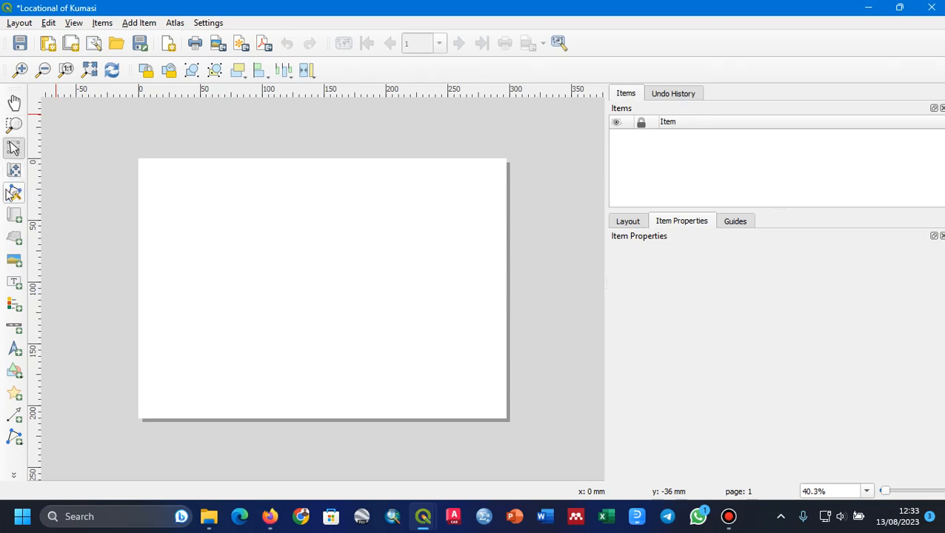
# Step: Add a map to the layout page, filling most of it with a narrow margin on every side
pyautogui.click(14, 215)
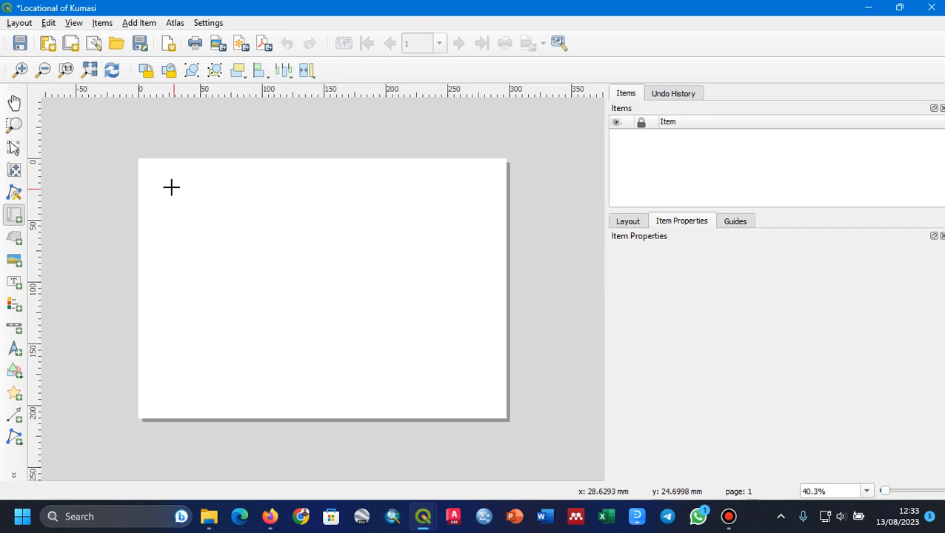
pyautogui.moveTo(151, 177); pyautogui.dragTo(490, 402)
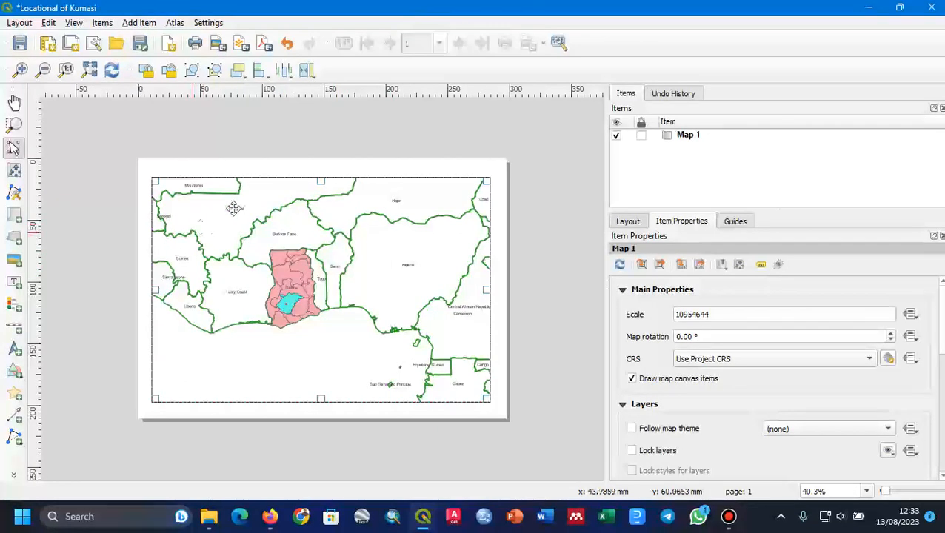
pyautogui.moveTo(155, 289)
pyautogui.mouseDown()
pyautogui.moveTo(166, 293)
pyautogui.moveTo(153, 289)
pyautogui.mouseUp()
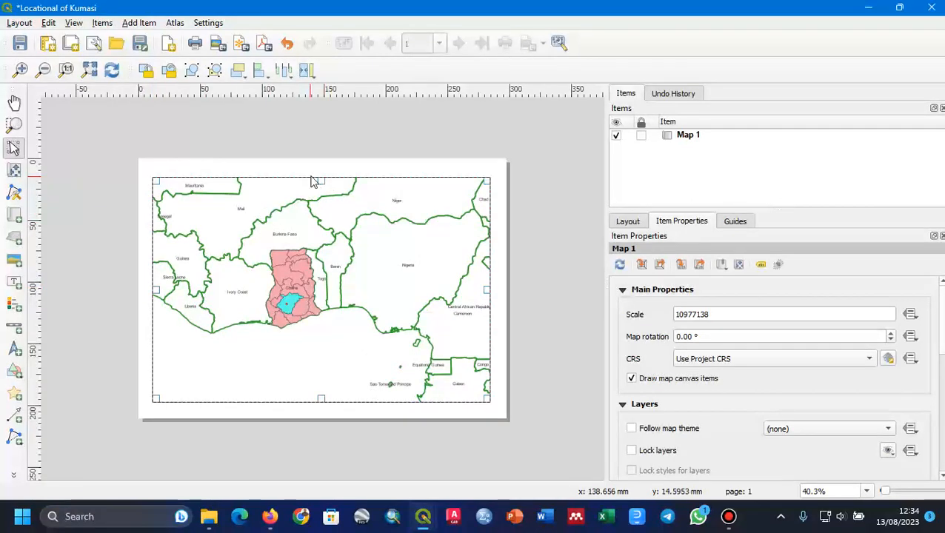
# Step: Resize the map frame to about 178 mm high with a wider margin above it, and even out its side margins
pyautogui.moveTo(322, 182)
pyautogui.mouseDown()
pyautogui.moveTo(322, 173)
pyautogui.moveTo(321, 192)
pyautogui.mouseUp()
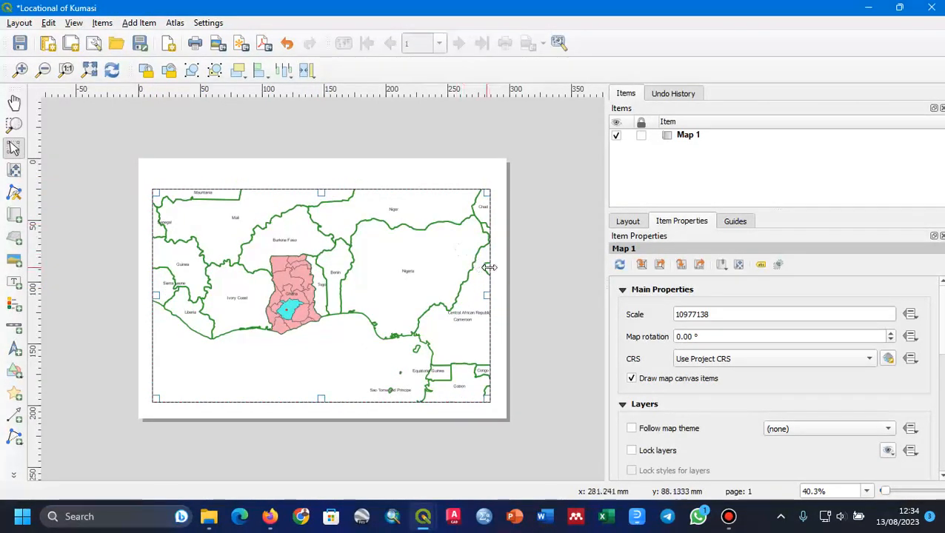
pyautogui.moveTo(490, 295); pyautogui.dragTo(475, 301)
pyautogui.moveTo(321, 397); pyautogui.dragTo(321, 407)
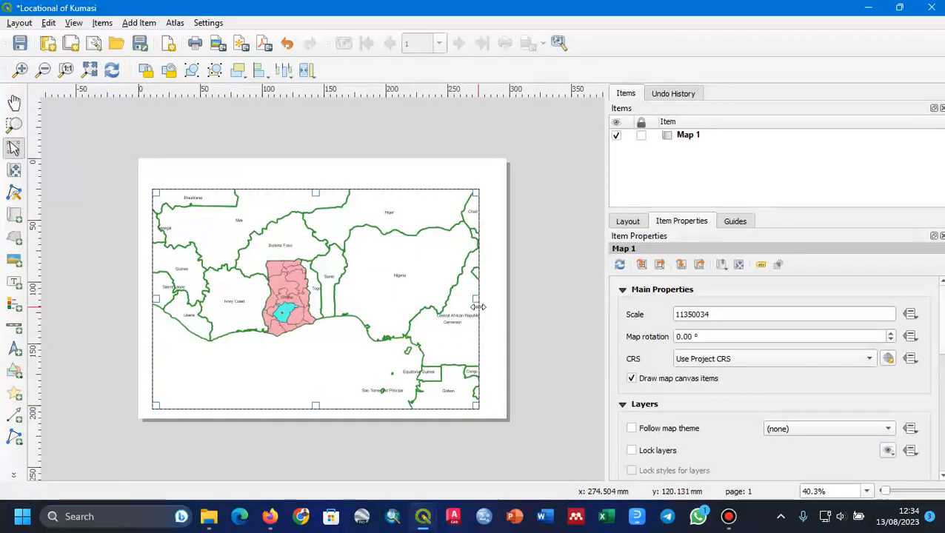
pyautogui.moveTo(479, 300); pyautogui.dragTo(492, 308)
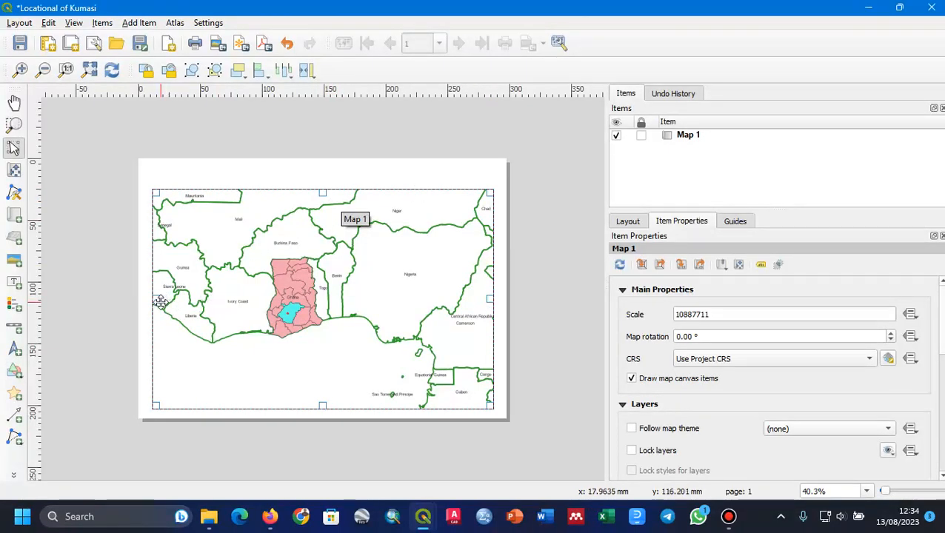
pyautogui.moveTo(155, 302); pyautogui.dragTo(159, 303)
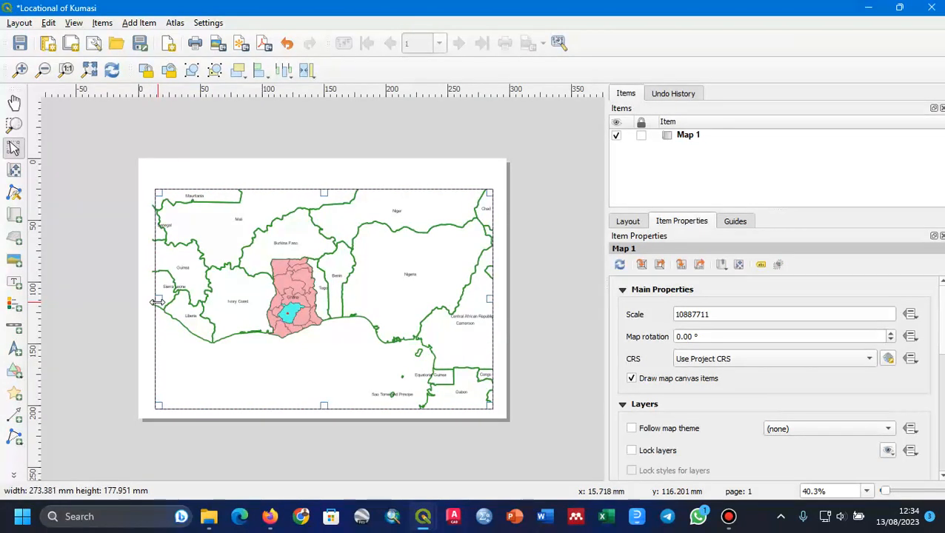
pyautogui.moveTo(490, 300); pyautogui.dragTo(495, 302)
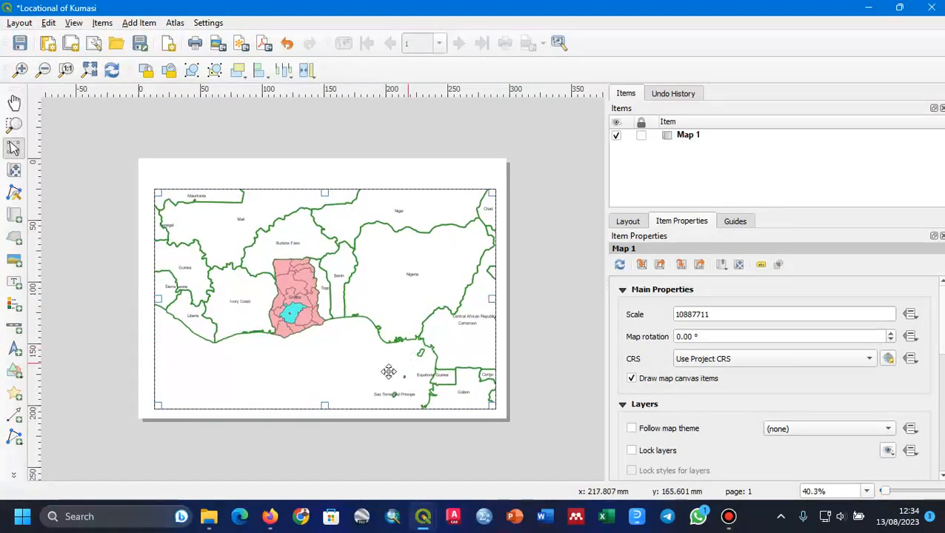
pyautogui.click(685, 138)
# Step: Switch back to the main QGIS window and zoom the map canvas to the Kumasi, Ashanti Region and Ghana layers together
pyautogui.moveTo(417, 523)
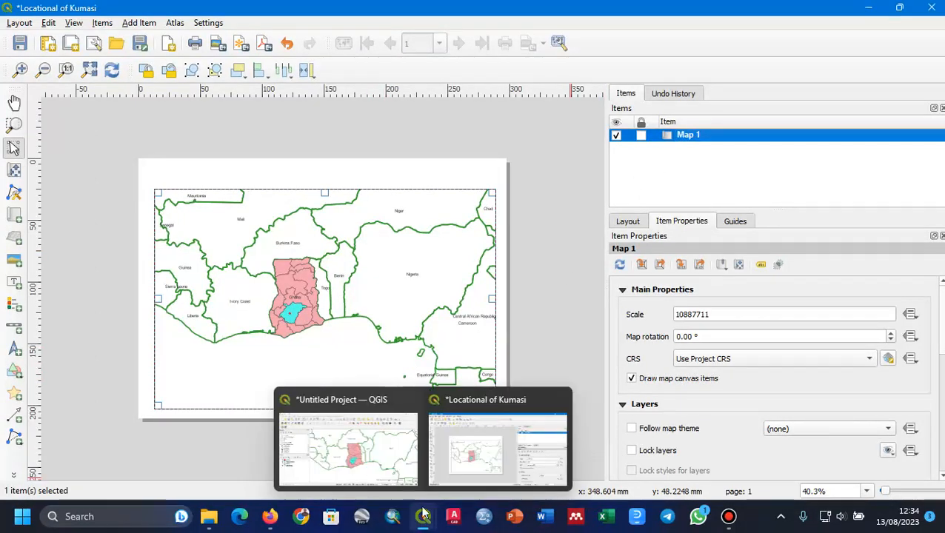
pyautogui.click(363, 428)
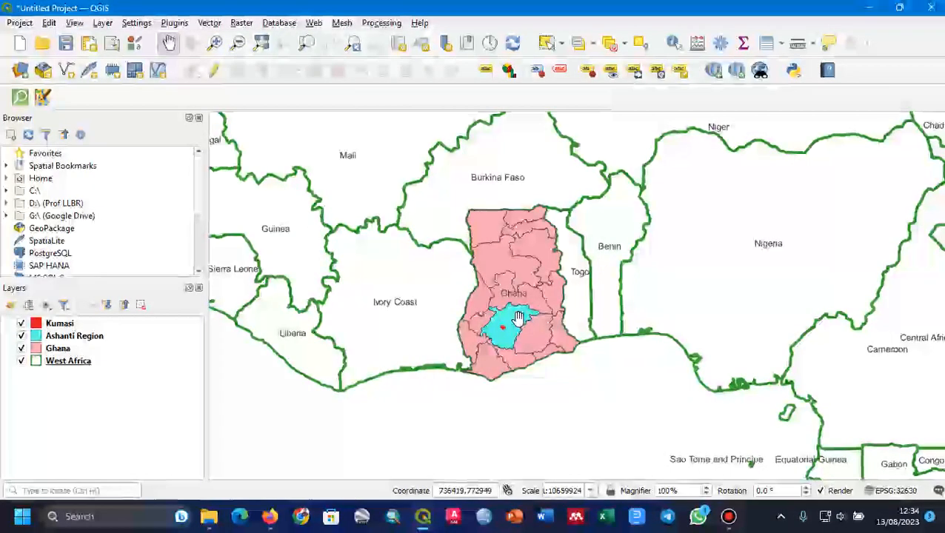
pyautogui.click(59, 323)
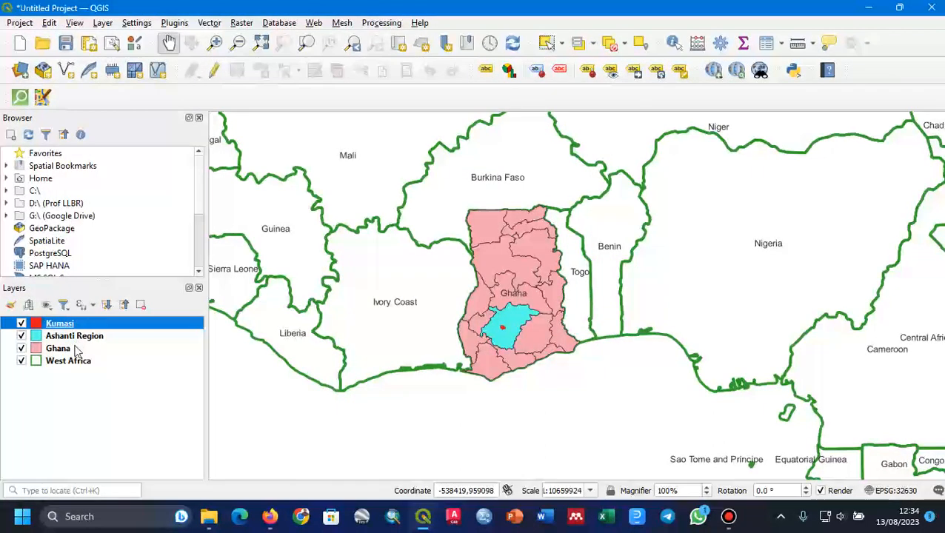
pyautogui.keyDown('ctrl'); pyautogui.click(75, 338); pyautogui.keyUp('ctrl')
pyautogui.keyDown('ctrl'); pyautogui.click(63, 350); pyautogui.keyUp('ctrl')
pyautogui.rightClick(63, 351)
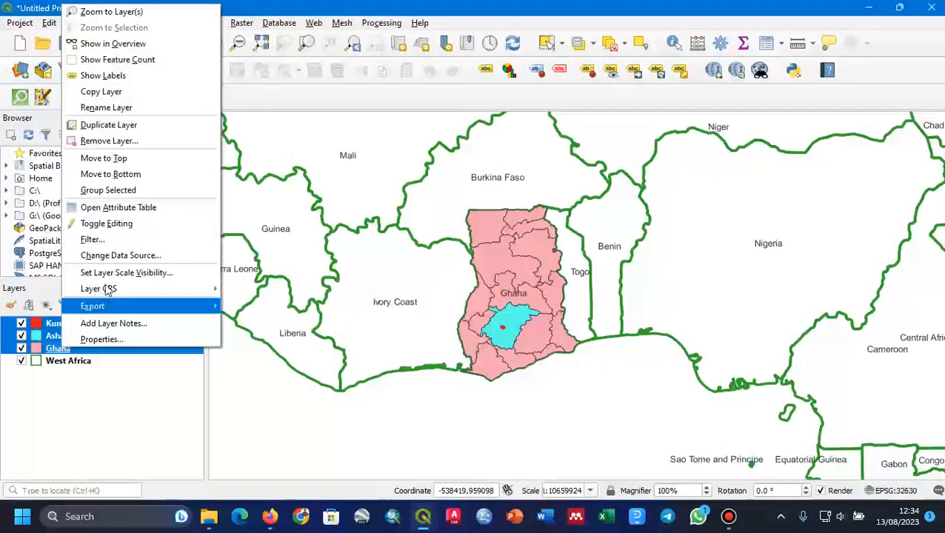
pyautogui.click(103, 12)
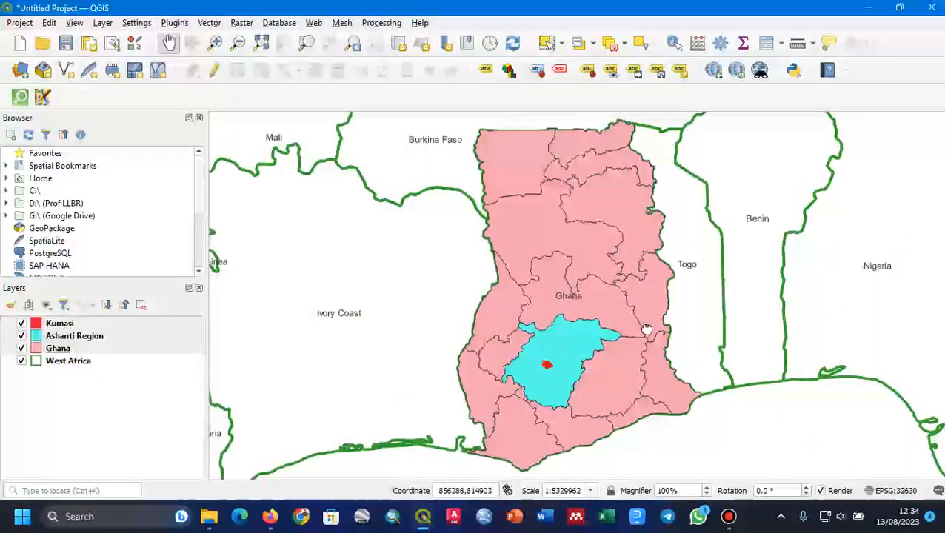
pyautogui.moveTo(645, 327); pyautogui.dragTo(620, 317)
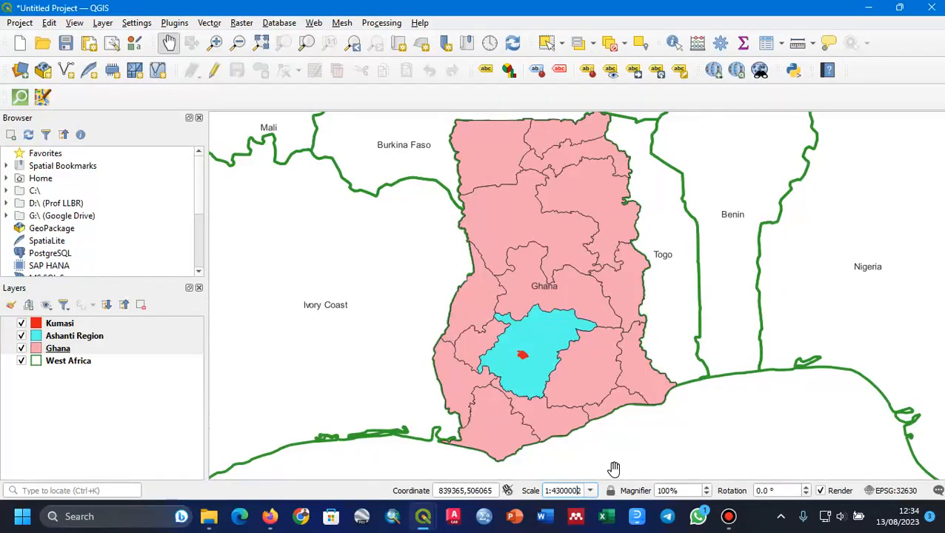
# Step: Set the map canvas scale to 1:4300000 and refine it to 1:4200000
pyautogui.scroll(1, 614, 469)
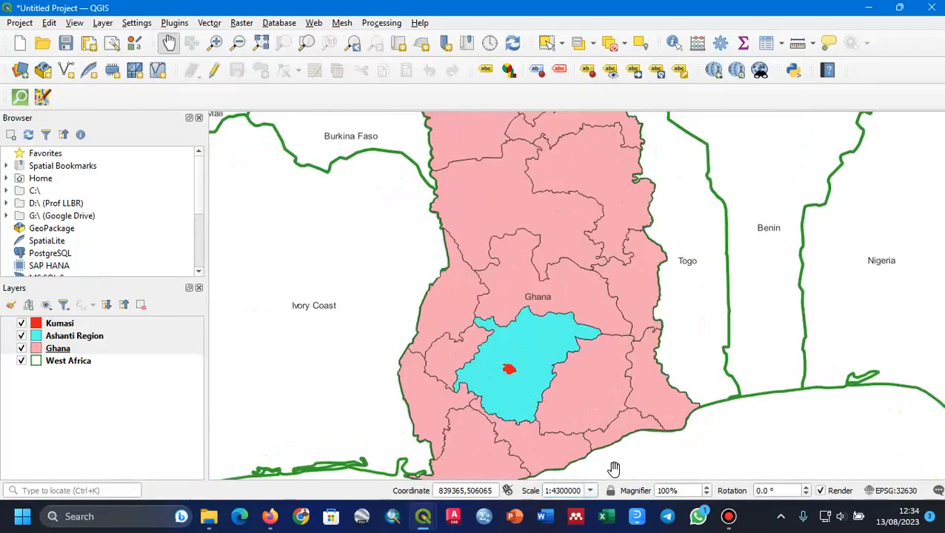
pyautogui.click(559, 491)
pyautogui.press('BackSpace')
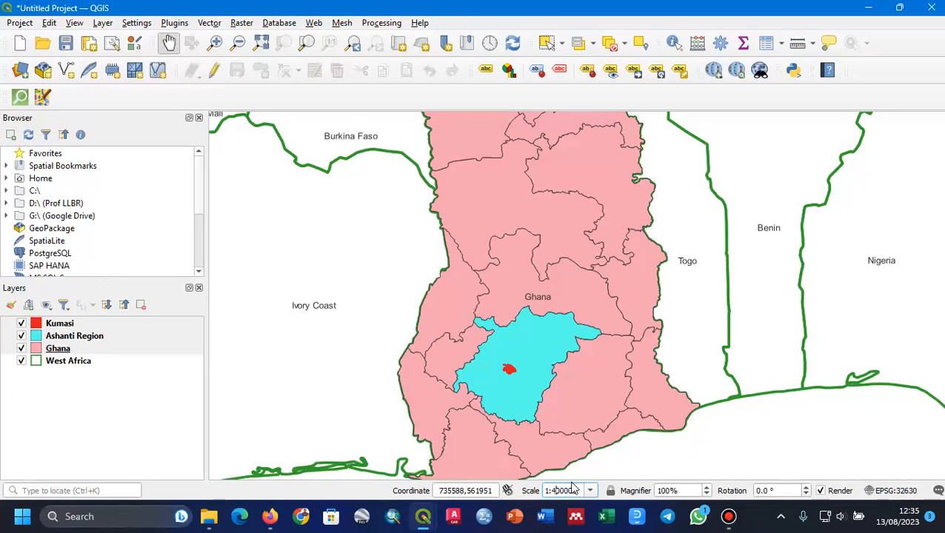
pyautogui.write('2')
pyautogui.press('Return')
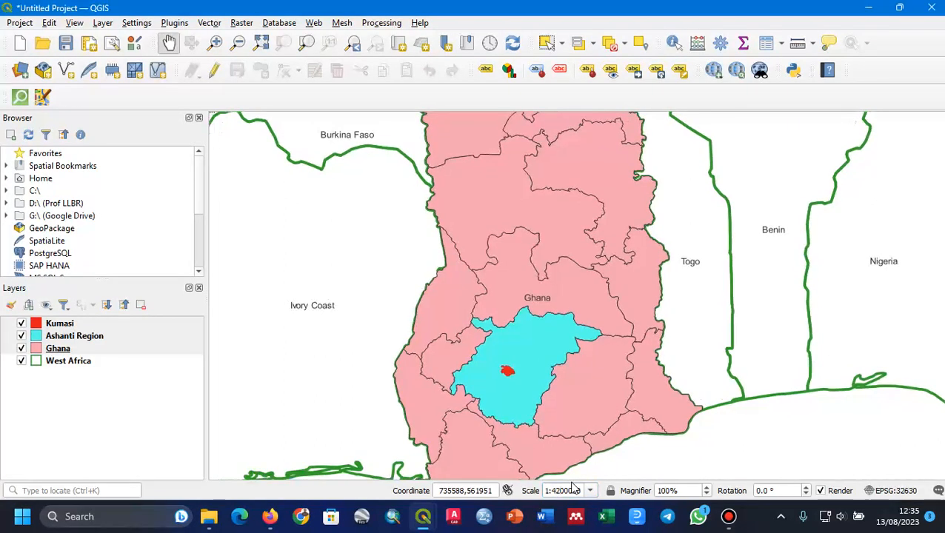
# Step: Return to the print layout, match the map's scale to the main canvas scale, and shift its content so Ghana sits closer to the frame's middle
pyautogui.click(863, 7)
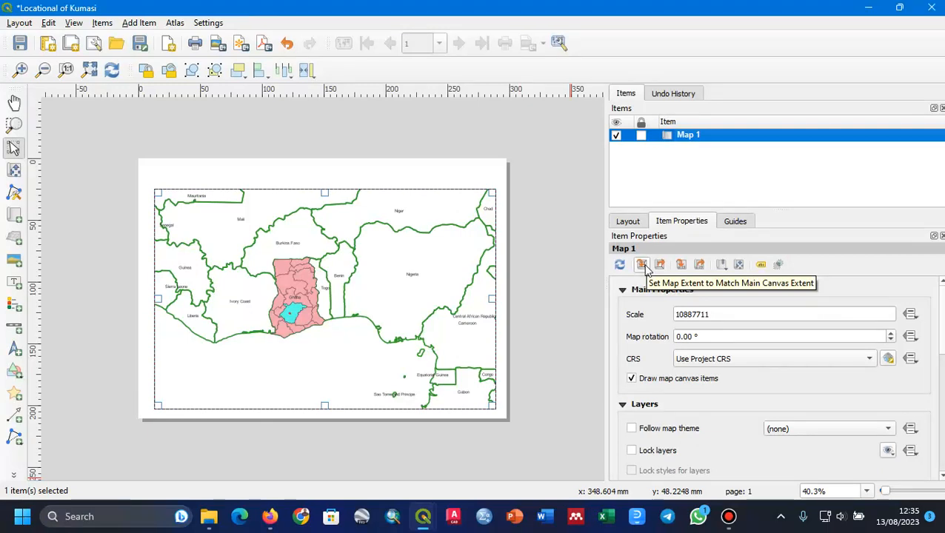
pyautogui.click(681, 266)
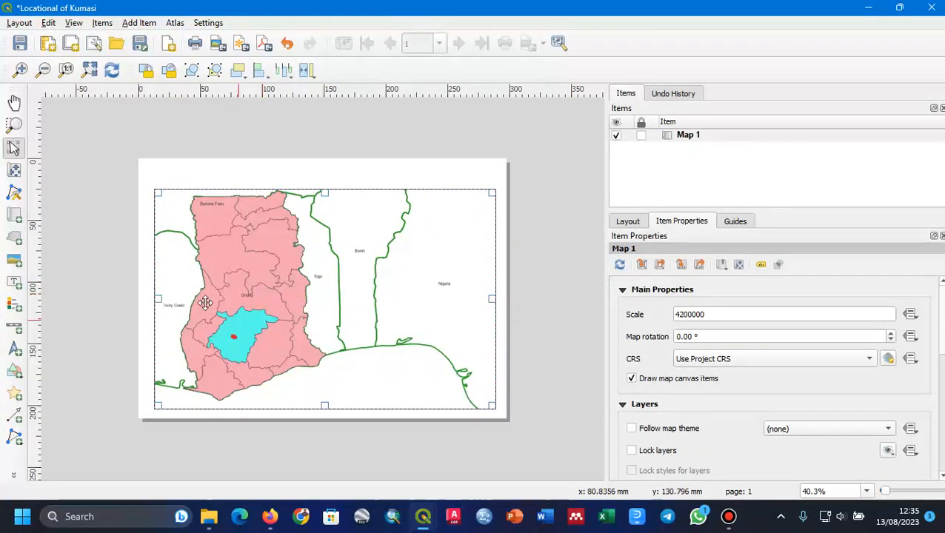
pyautogui.click(14, 169)
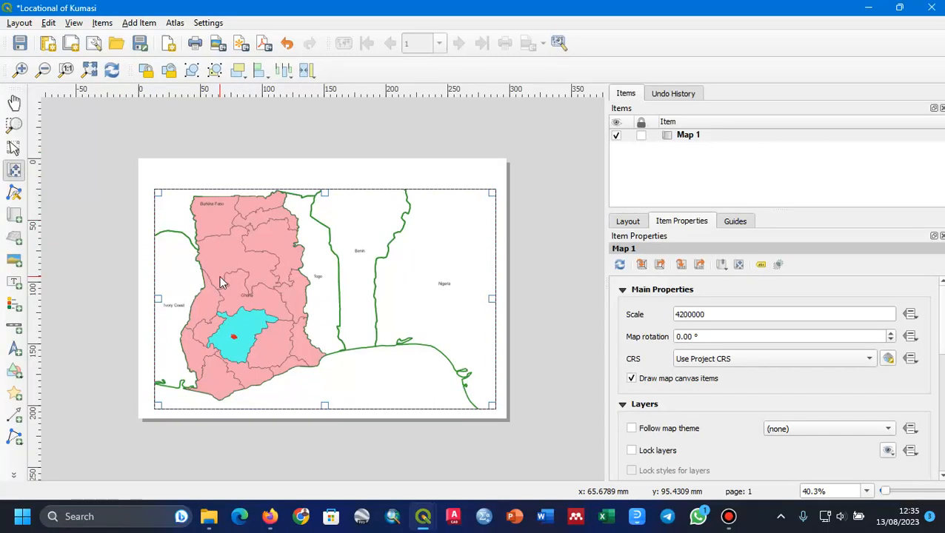
pyautogui.moveTo(221, 282); pyautogui.dragTo(254, 285)
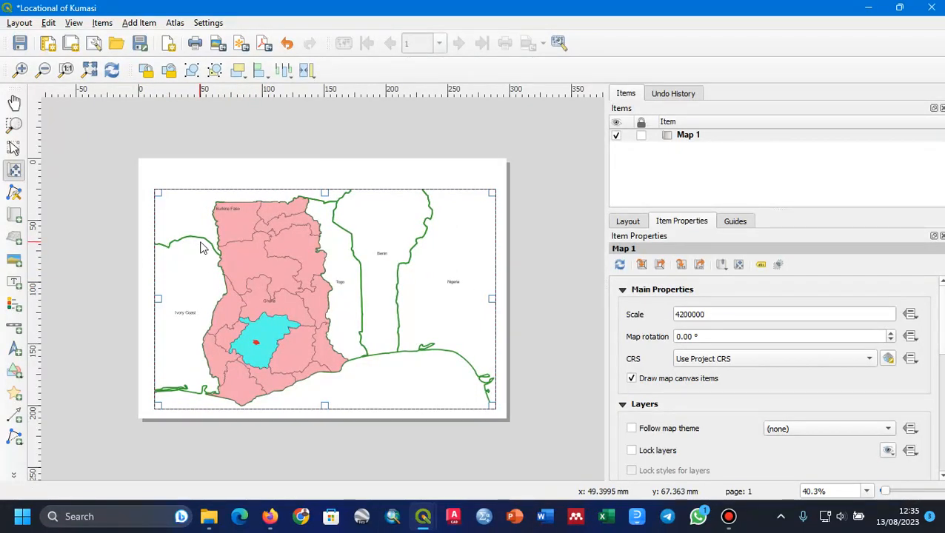
# Step: Enable a black frame around Map 1 with a thickness of 0.50 mm
pyautogui.click(695, 142)
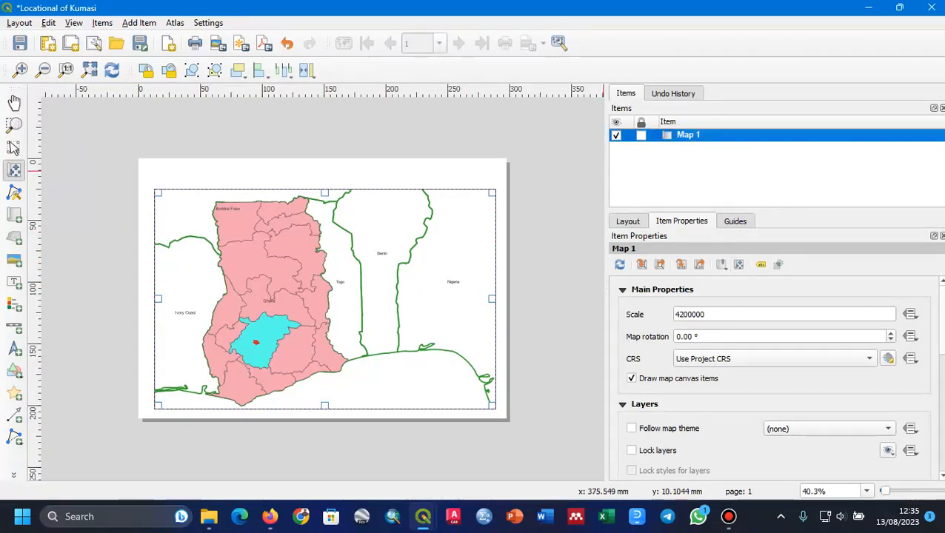
pyautogui.scroll(-10, 924, 443)
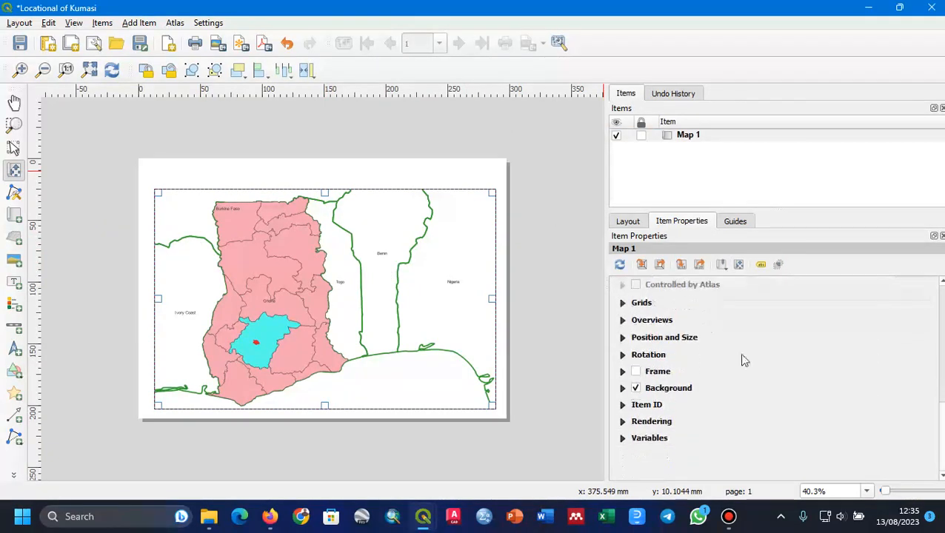
pyautogui.click(636, 372)
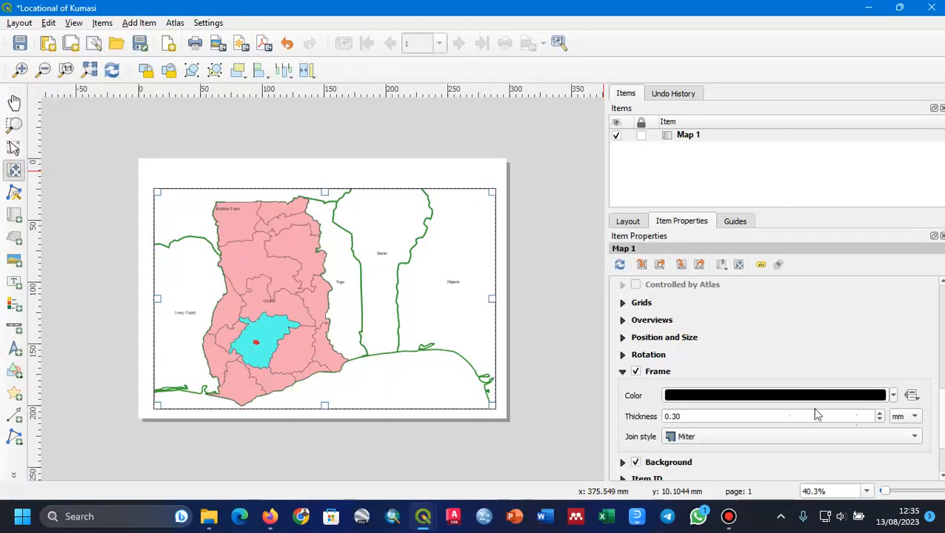
pyautogui.click(880, 415)
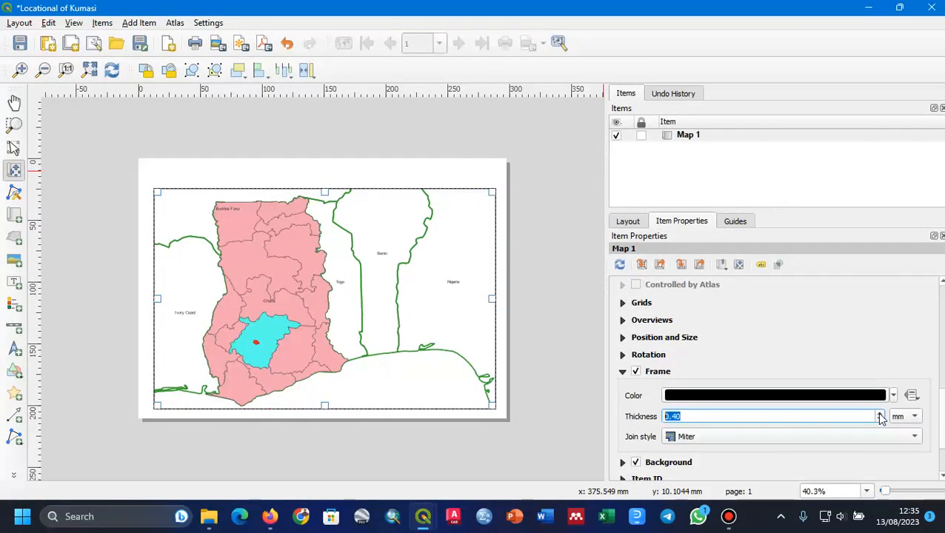
pyautogui.click(898, 353)
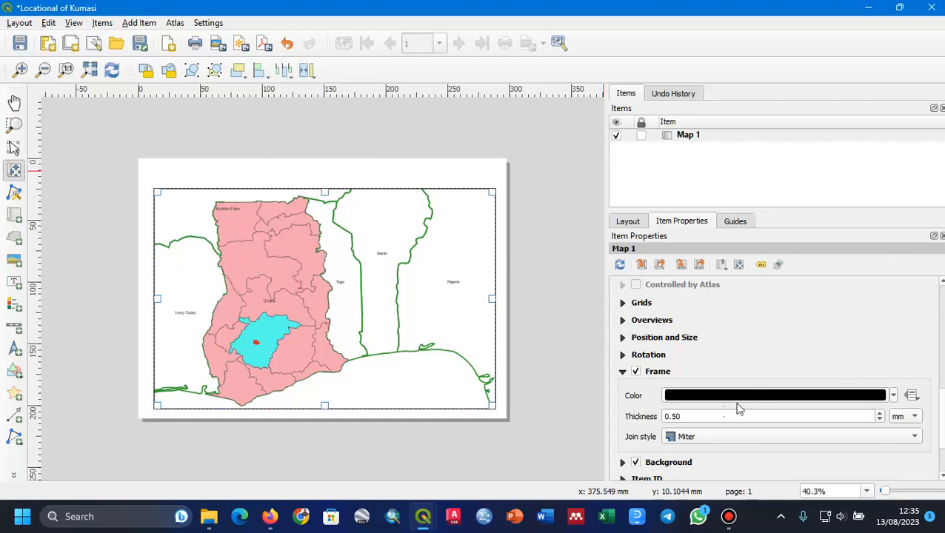
pyautogui.click(623, 371)
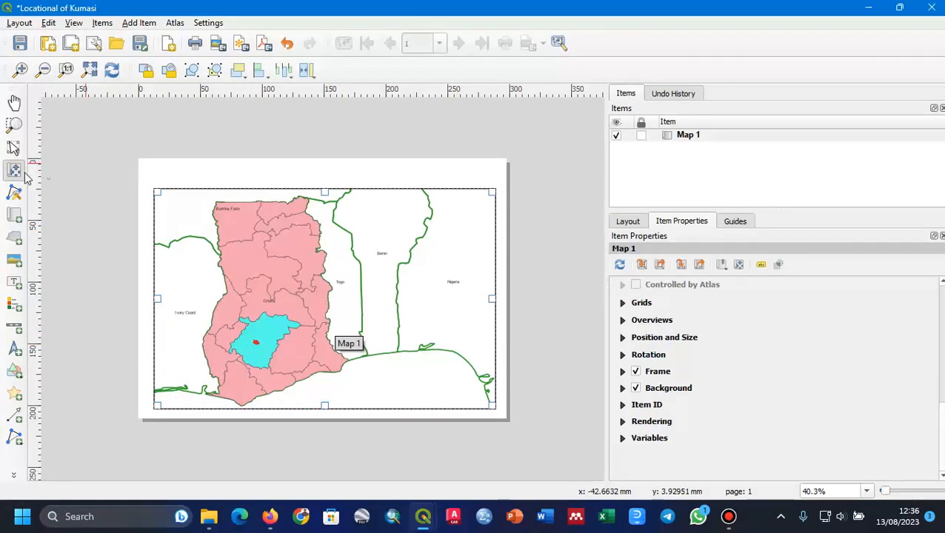
# Step: Add a second map as an inset in the main map's upper-right corner, about 95 mm wide and 69 mm high
pyautogui.click(14, 215)
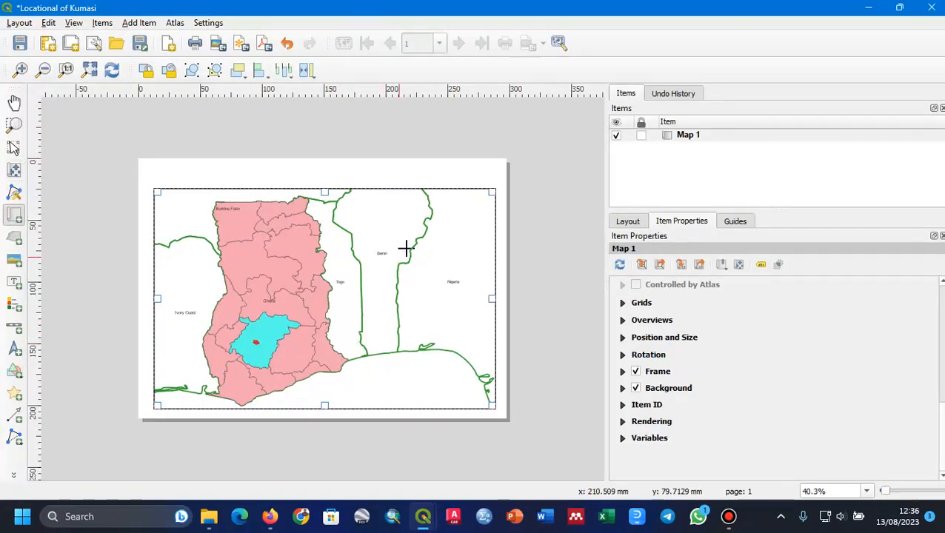
pyautogui.moveTo(370, 220); pyautogui.dragTo(488, 299)
pyautogui.moveTo(426, 222); pyautogui.dragTo(427, 203)
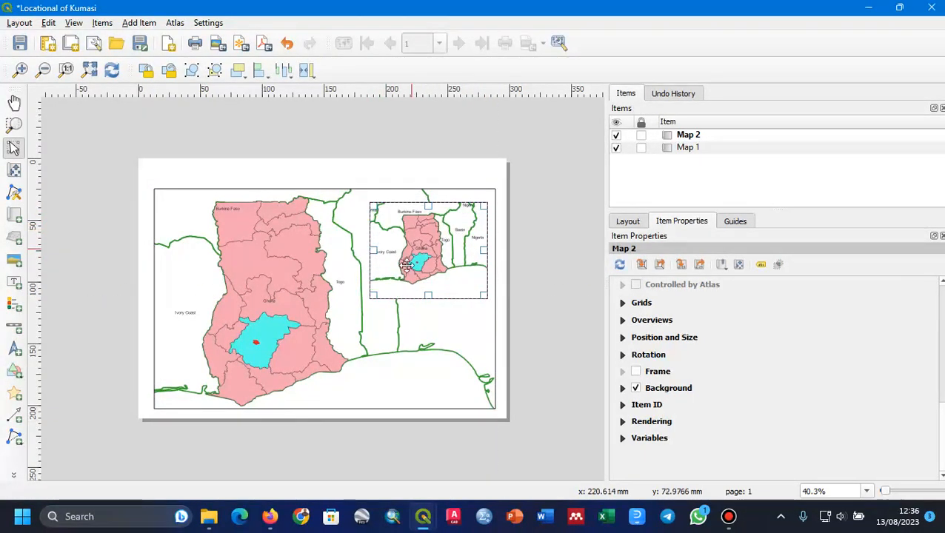
pyautogui.moveTo(428, 298)
pyautogui.mouseDown()
pyautogui.moveTo(429, 278)
pyautogui.moveTo(428, 287)
pyautogui.mouseUp()
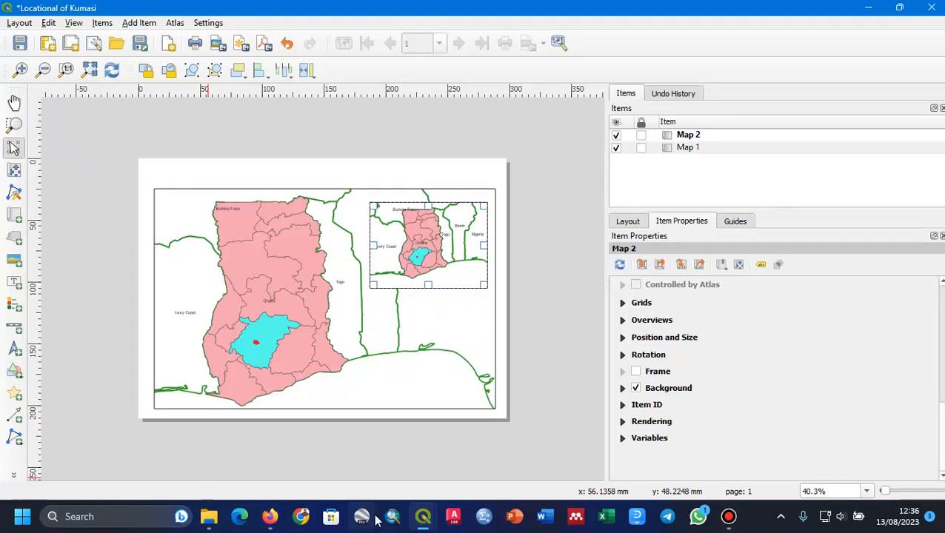
# Step: Switch to the main QGIS window and zoom to the Kumasi and Ashanti Region layers, then closer on Kumasi to 1:732890
pyautogui.moveTo(428, 524)
pyautogui.click(349, 443)
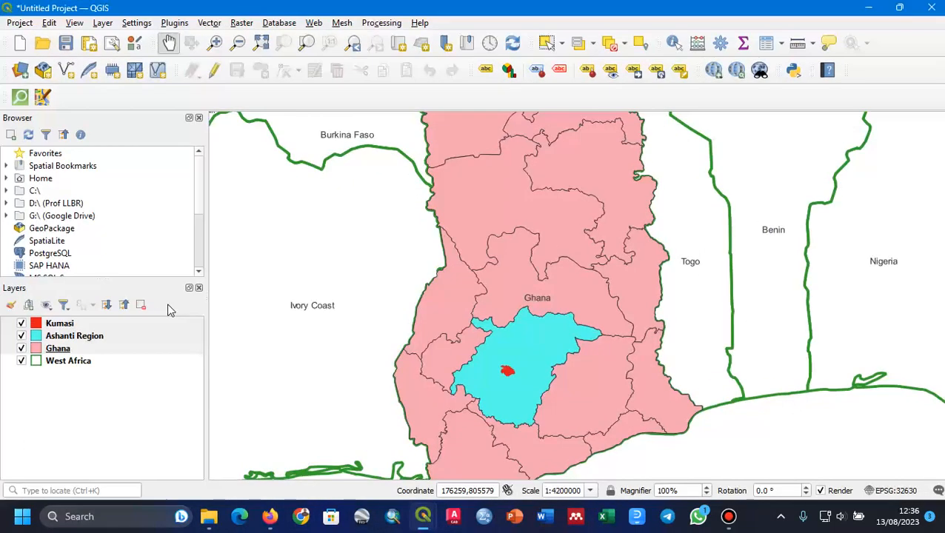
pyautogui.click(59, 324)
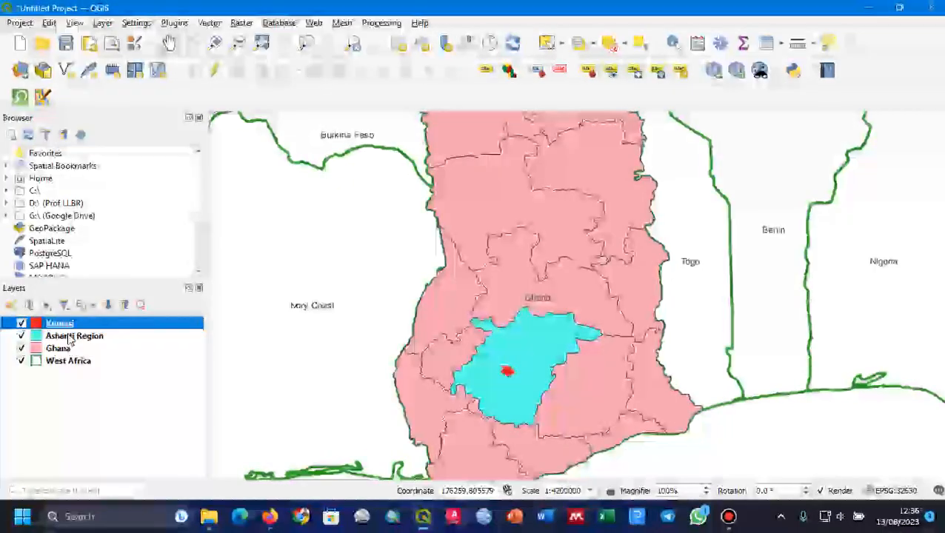
pyautogui.keyDown('shift'); pyautogui.click(70, 337); pyautogui.keyUp('shift')
pyautogui.rightClick(70, 341)
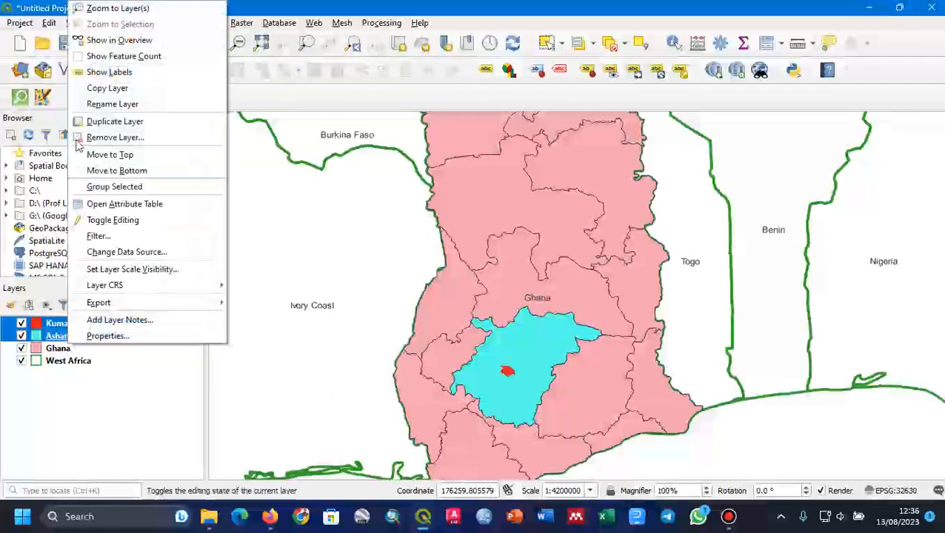
pyautogui.click(109, 9)
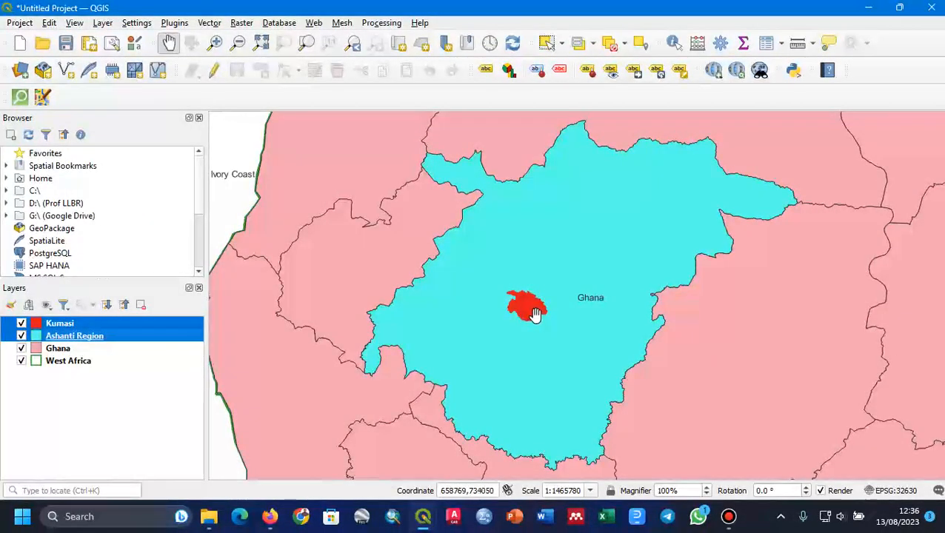
pyautogui.scroll(1, 494, 341)
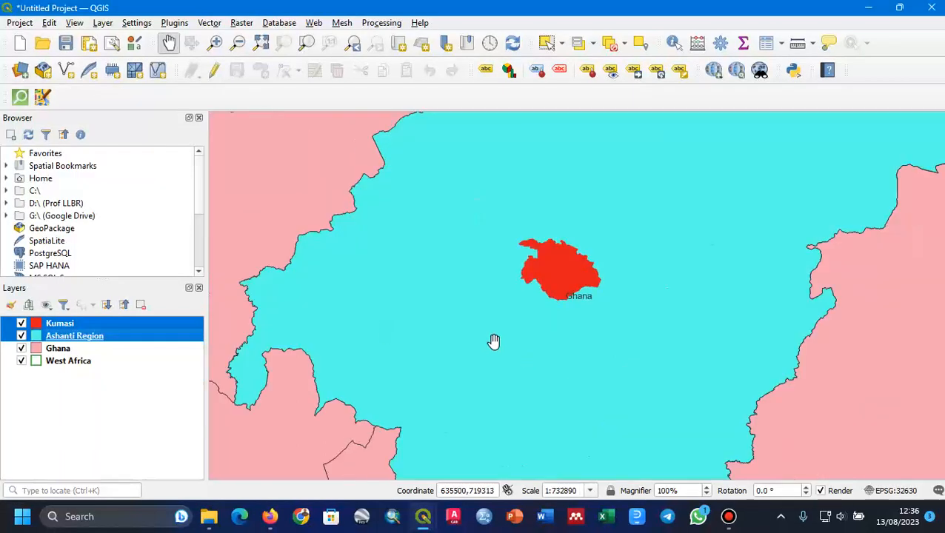
pyautogui.moveTo(562, 289); pyautogui.dragTo(532, 349)
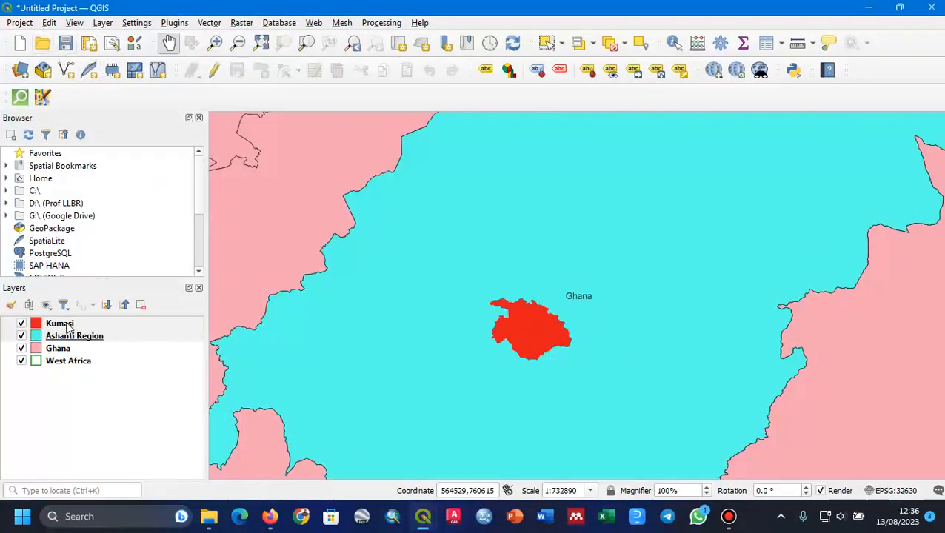
# Step: Turn off the labels of the West Africa layer
pyautogui.click(60, 363)
pyautogui.rightClick(61, 363)
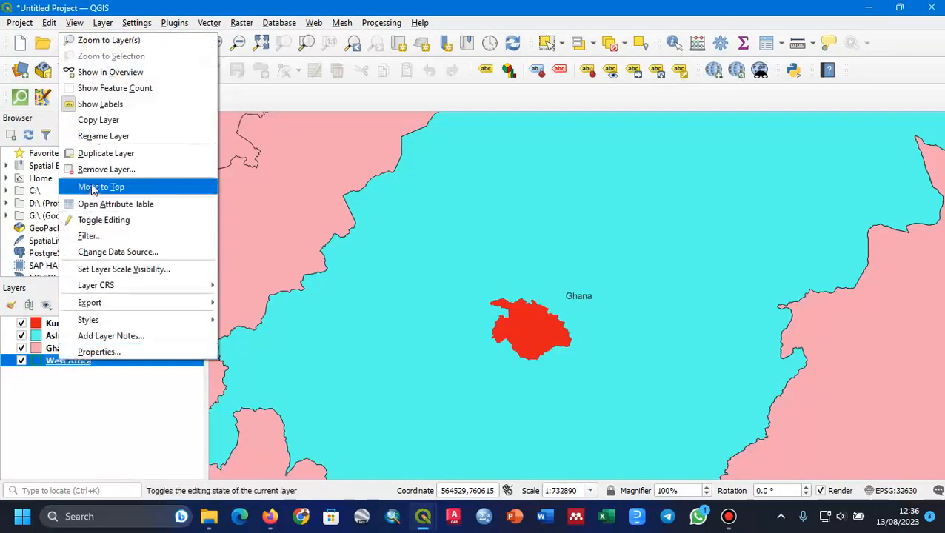
pyautogui.click(96, 103)
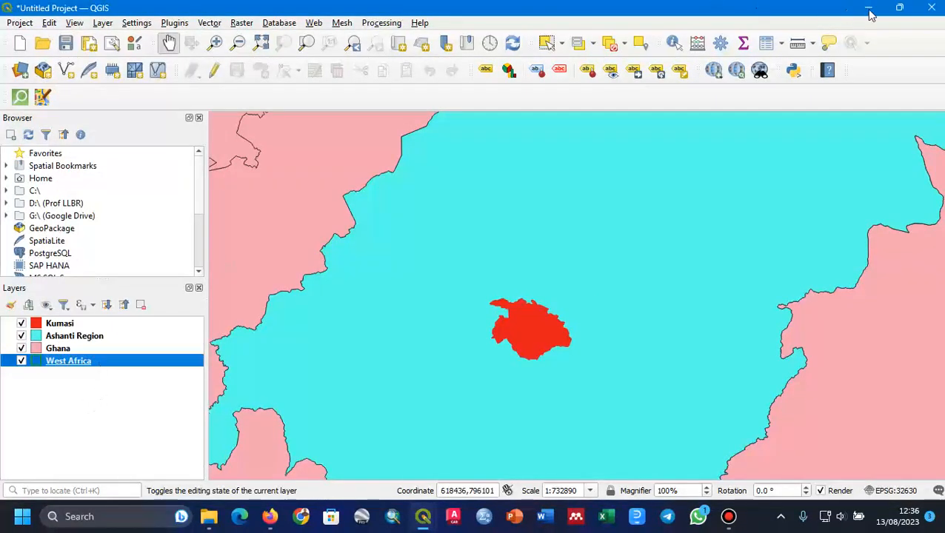
# Step: Return to the print layout and match the inset map's scale to the main canvas scale
pyautogui.click(868, 9)
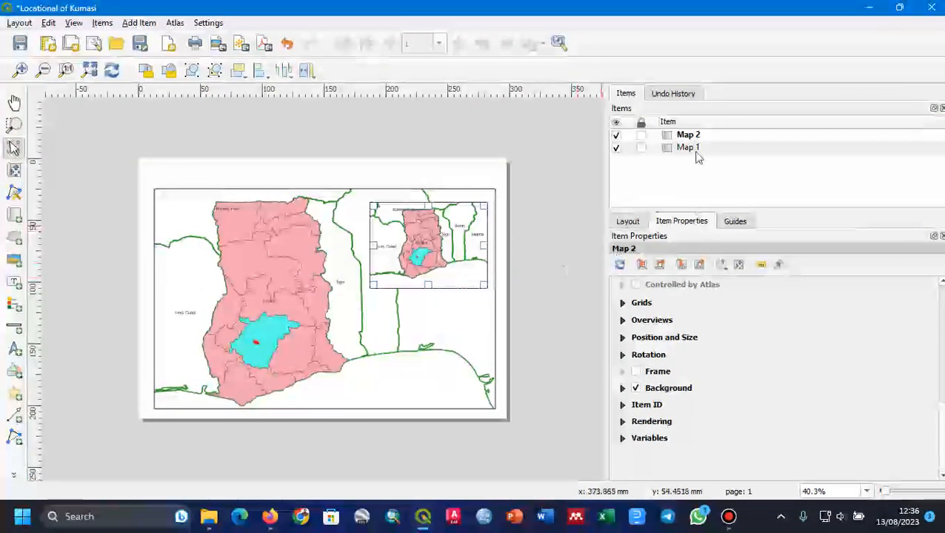
pyautogui.click(681, 147)
pyautogui.click(686, 135)
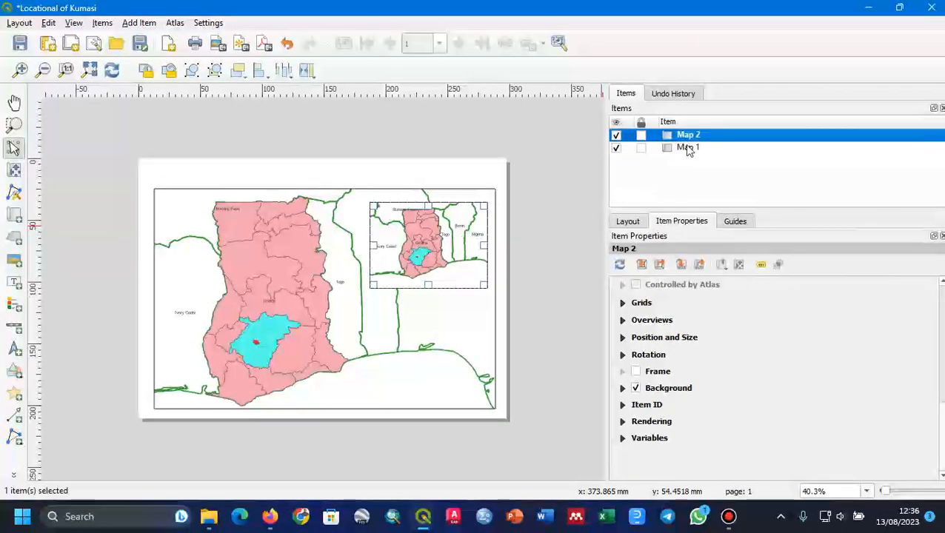
pyautogui.click(682, 269)
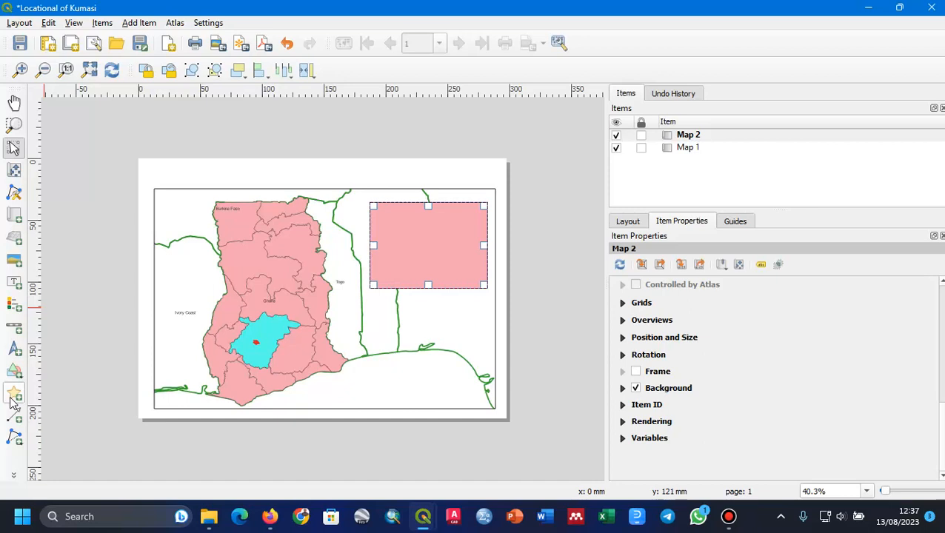
# Step: Pan the main canvas to shift Kumasi upward, and reapply the canvas scale to Map 2 in the layout
pyautogui.moveTo(429, 519)
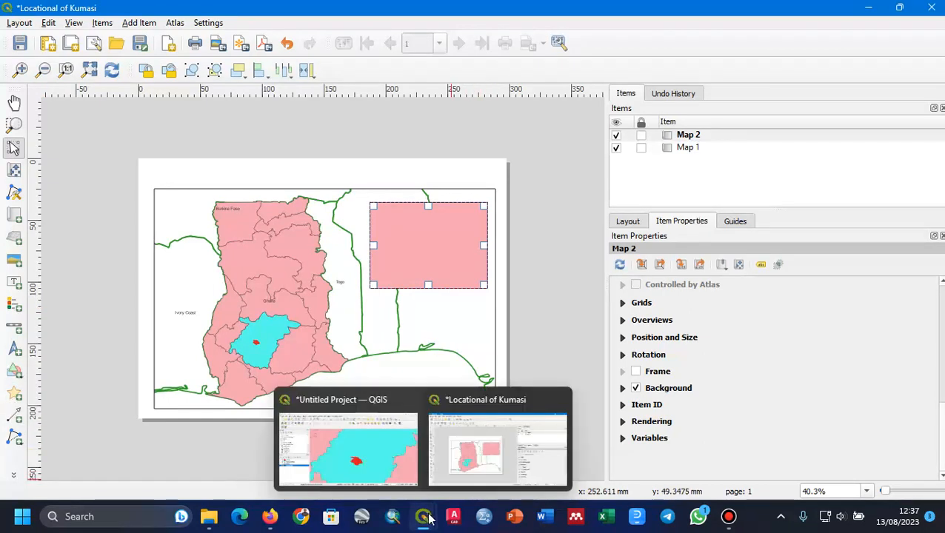
pyautogui.click(380, 447)
pyautogui.moveTo(540, 312); pyautogui.dragTo(517, 241)
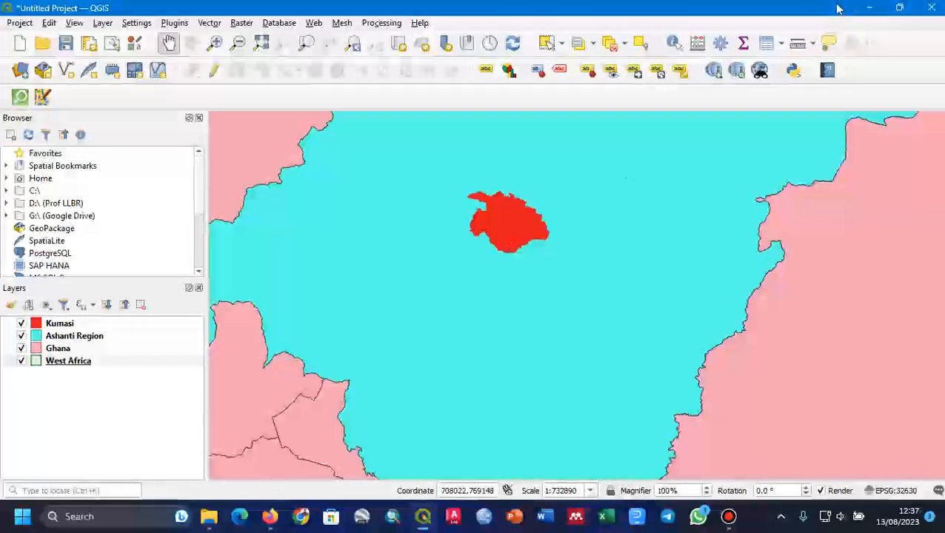
pyautogui.click(869, 7)
pyautogui.click(682, 137)
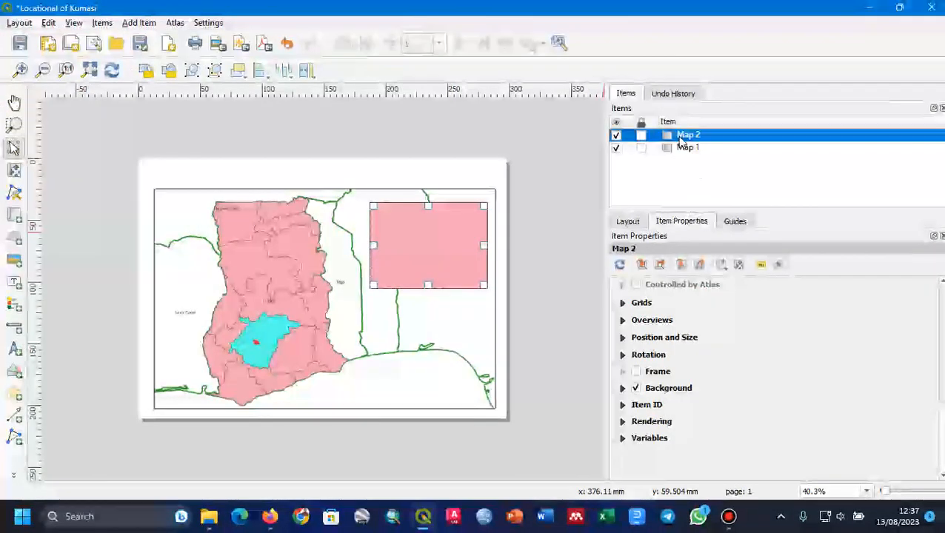
pyautogui.click(683, 267)
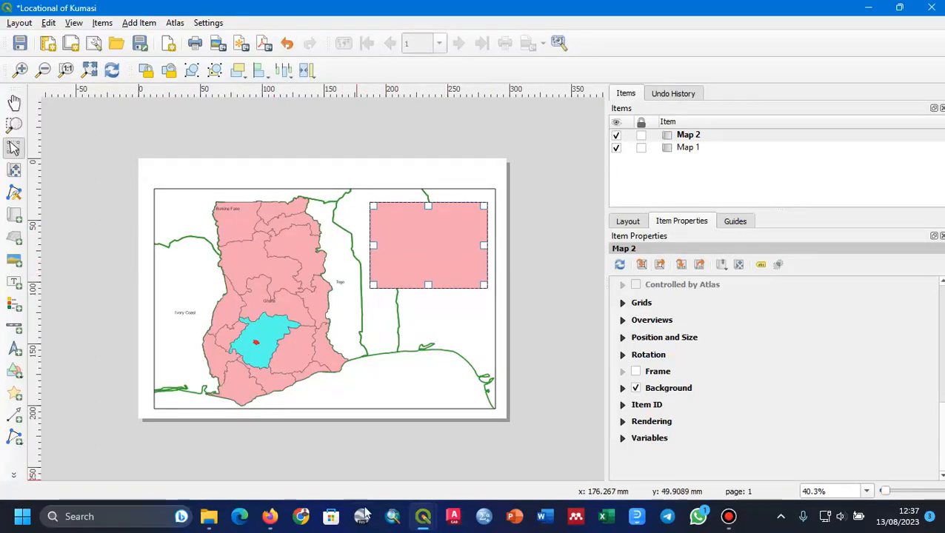
# Step: Switch to the main QGIS window and zoom out to the combined extent of the Kumasi and Ashanti Region layers, at 1:1465780
pyautogui.moveTo(423, 521)
pyautogui.click(337, 459)
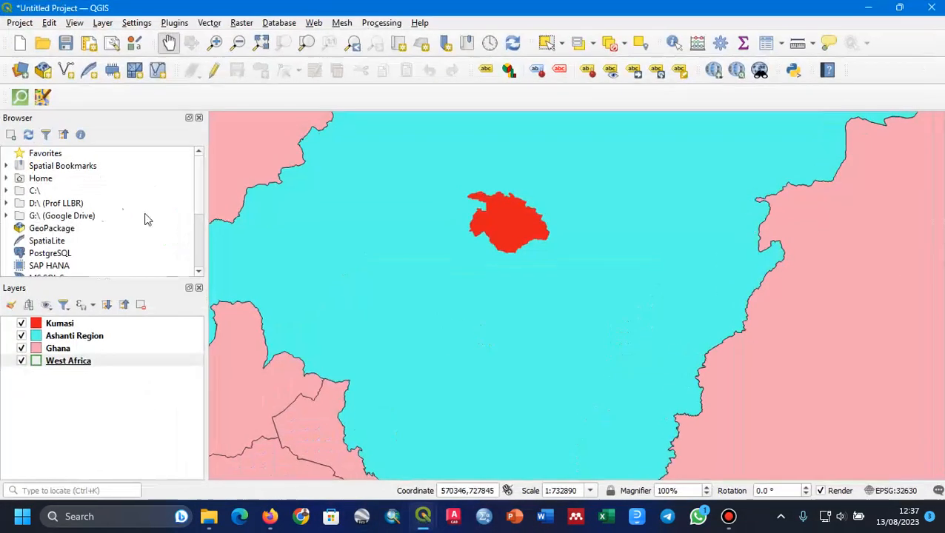
pyautogui.click(59, 324)
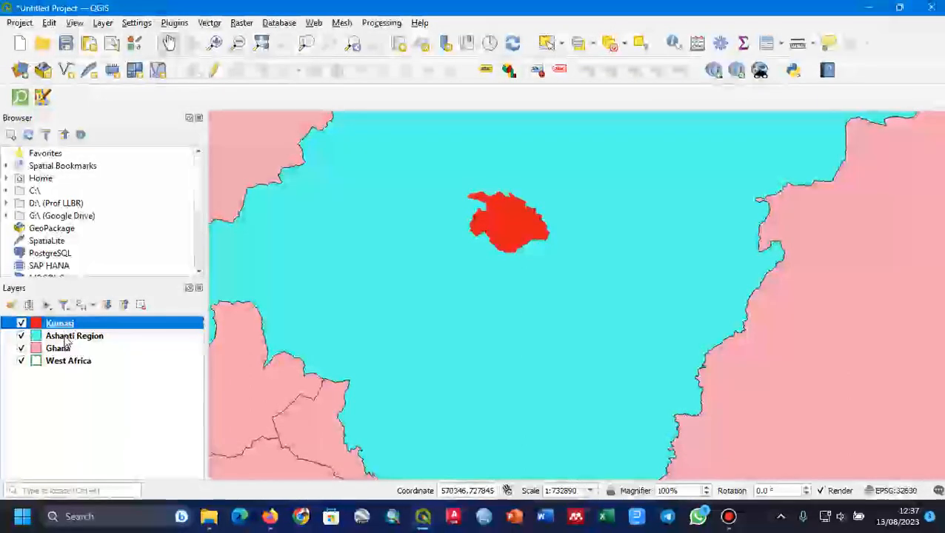
pyautogui.keyDown('ctrl'); pyautogui.click(65, 337); pyautogui.keyUp('ctrl')
pyautogui.rightClick(65, 337)
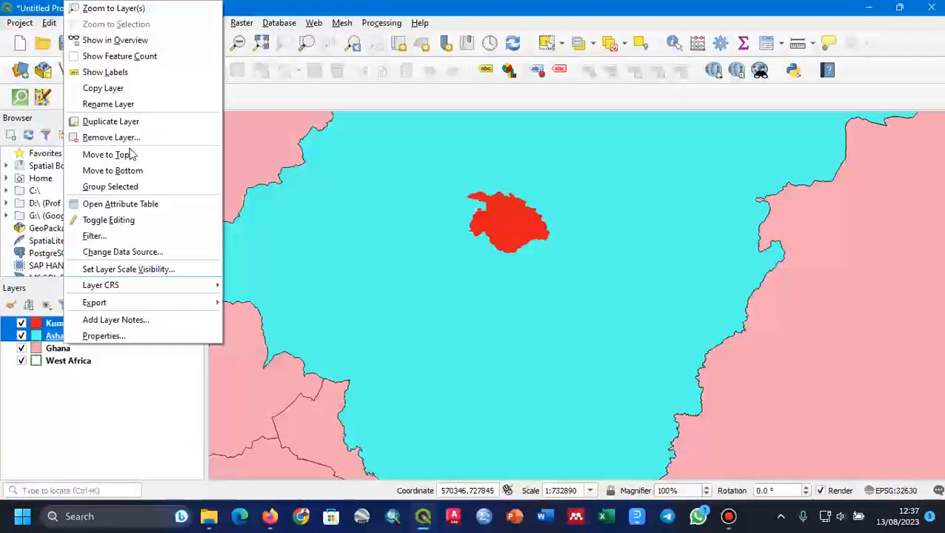
pyautogui.click(132, 9)
pyautogui.moveTo(607, 275); pyautogui.dragTo(566, 264)
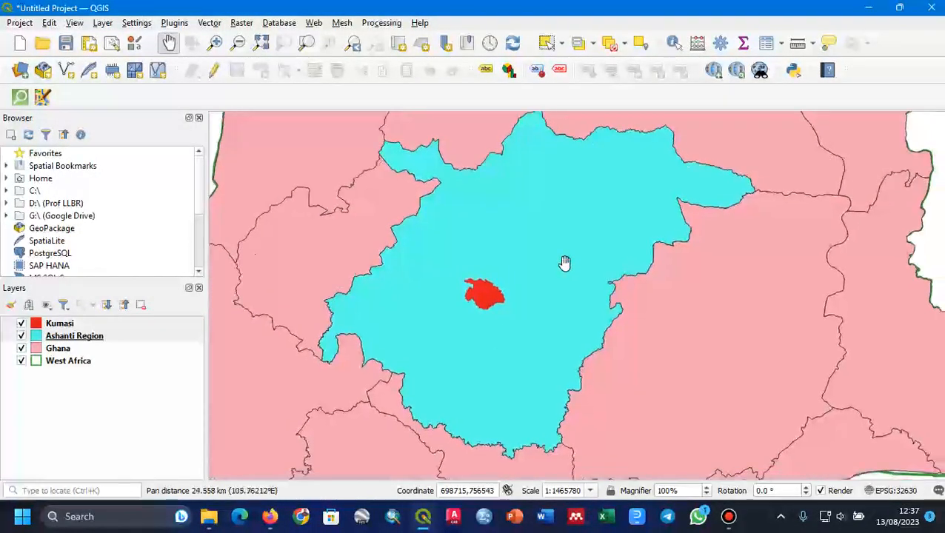
# Step: Go back to the print layout and set Map 2's scale to match the main canvas at 1:1465780
pyautogui.click(864, 8)
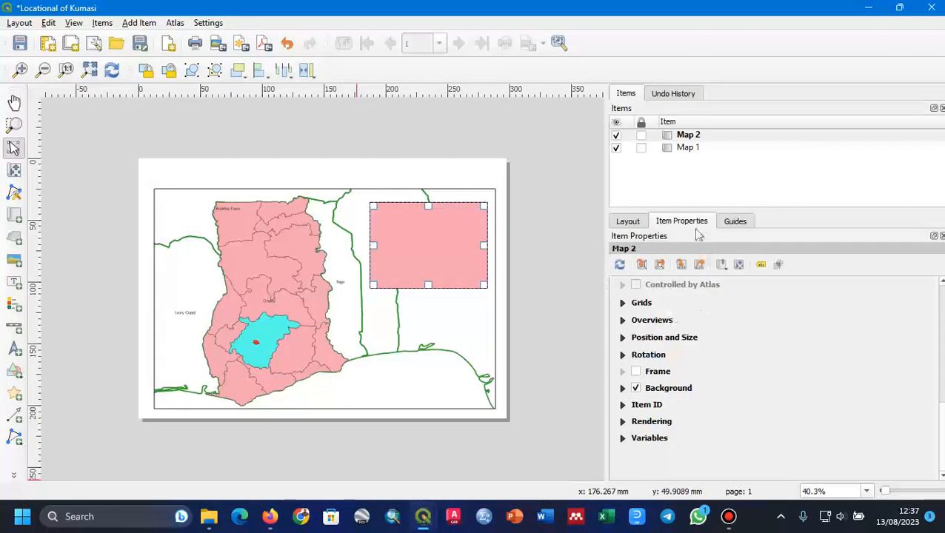
pyautogui.click(692, 138)
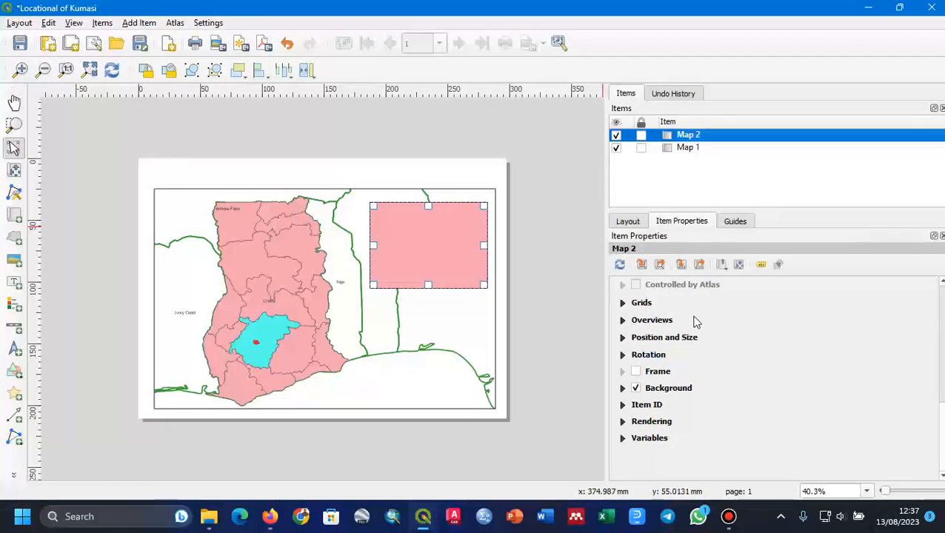
pyautogui.click(679, 266)
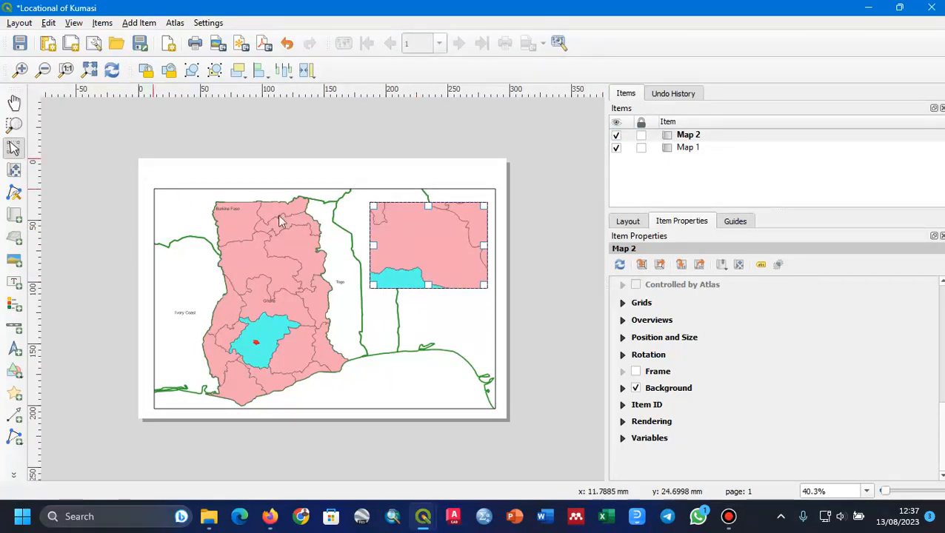
# Step: Move and zoom the content of Map 2 so that Kumasi sits at the centre of the inset
pyautogui.click(14, 169)
pyautogui.moveTo(430, 251); pyautogui.dragTo(442, 222)
pyautogui.scroll(2, 430, 245)
pyautogui.moveTo(402, 255); pyautogui.dragTo(423, 227)
pyautogui.scroll(1, 424, 232)
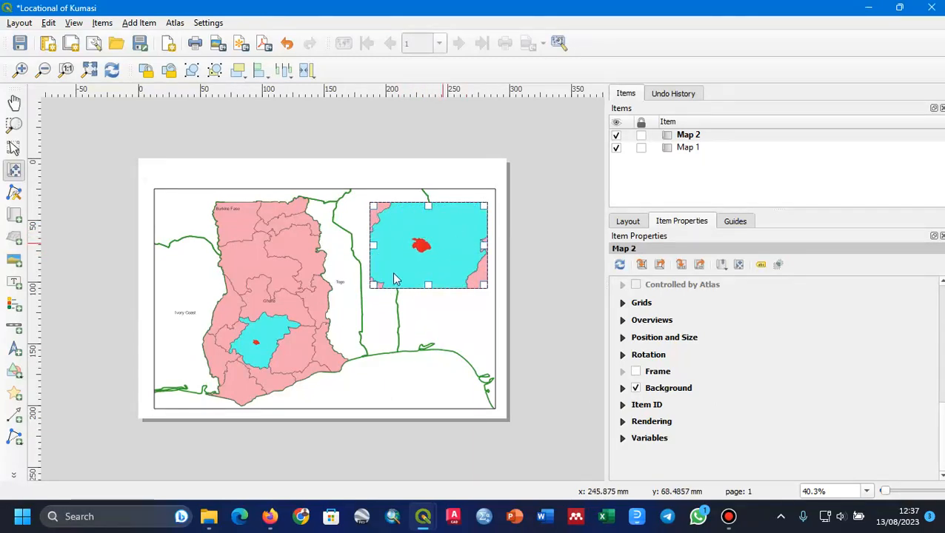
# Step: Set the main QGIS canvas scale to 1:1000000 and match Map 2 in the layout to that scale
pyautogui.click(426, 516)
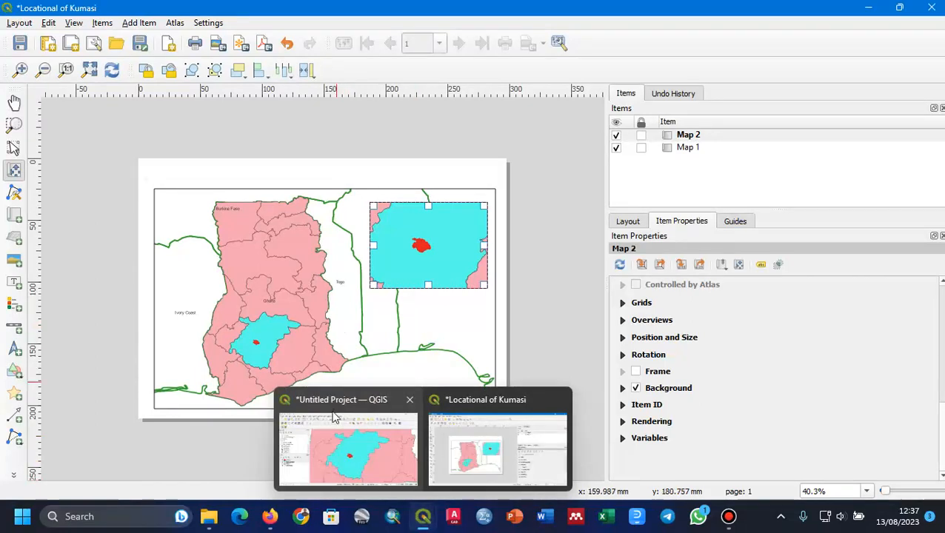
pyautogui.click(335, 417)
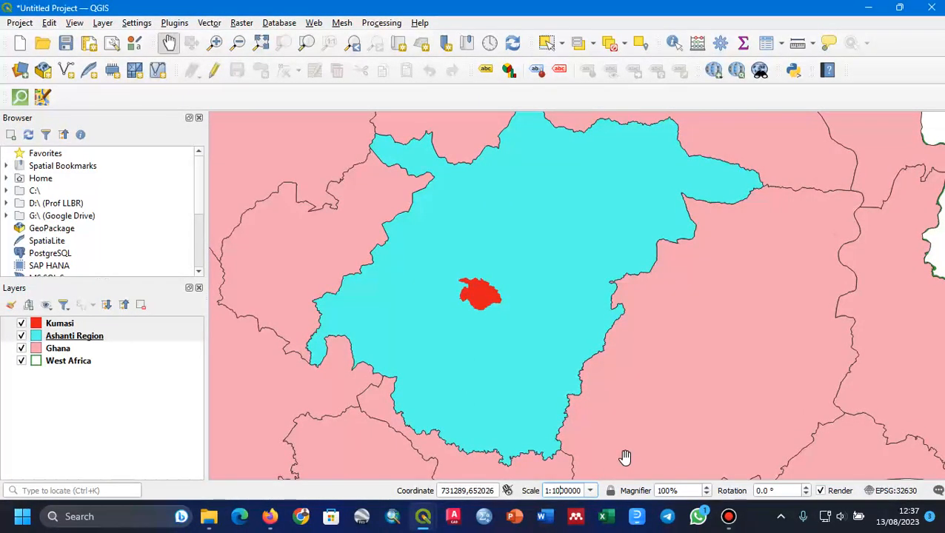
pyautogui.press('Return')
pyautogui.click(866, 7)
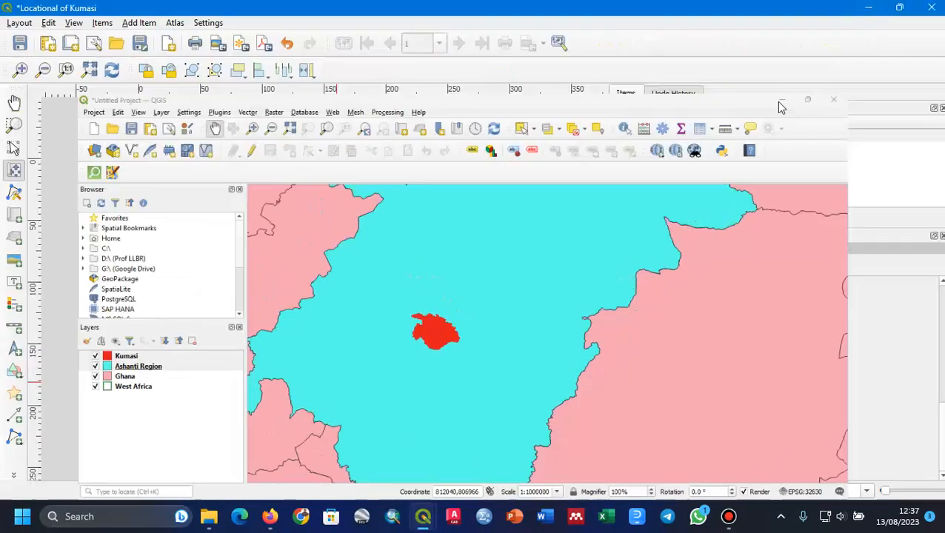
pyautogui.click(682, 264)
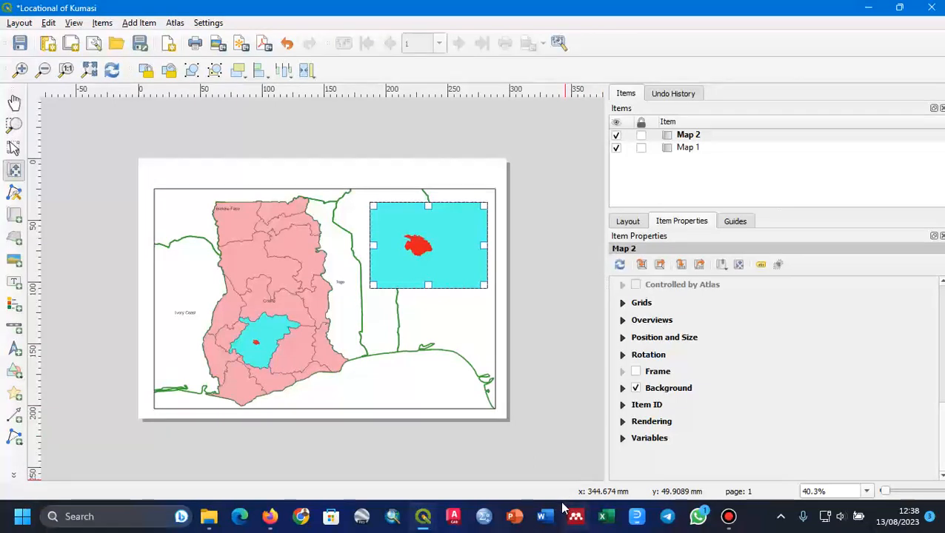
# Step: Match Map 2 to a main canvas scale of 1:500000 and recentre Kumasi within the inset
pyautogui.moveTo(423, 516)
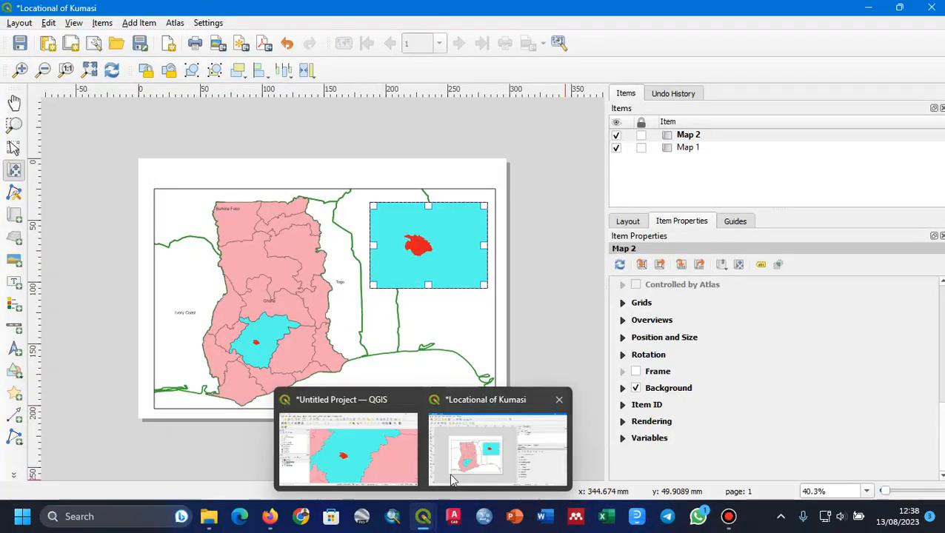
pyautogui.click(467, 468)
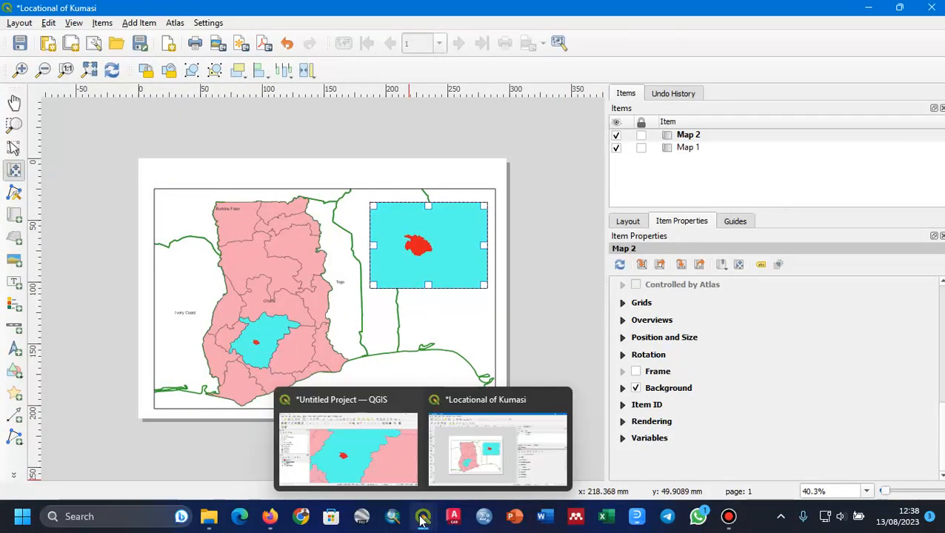
pyautogui.click(356, 449)
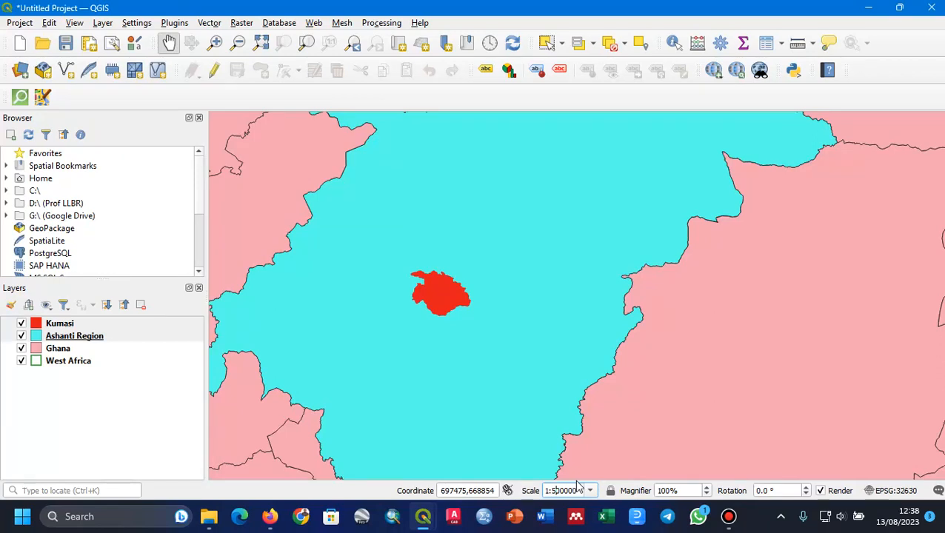
pyautogui.press('Return')
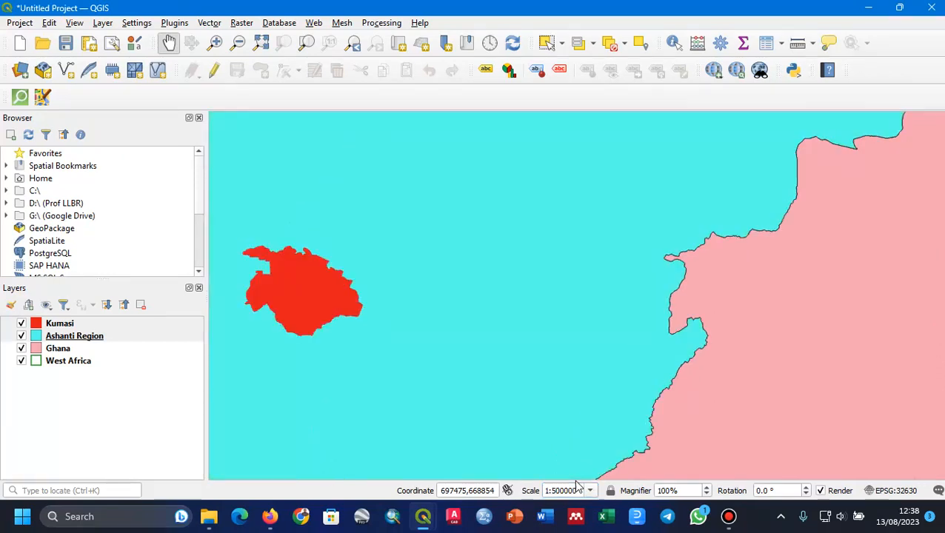
pyautogui.click(868, 8)
pyautogui.click(681, 266)
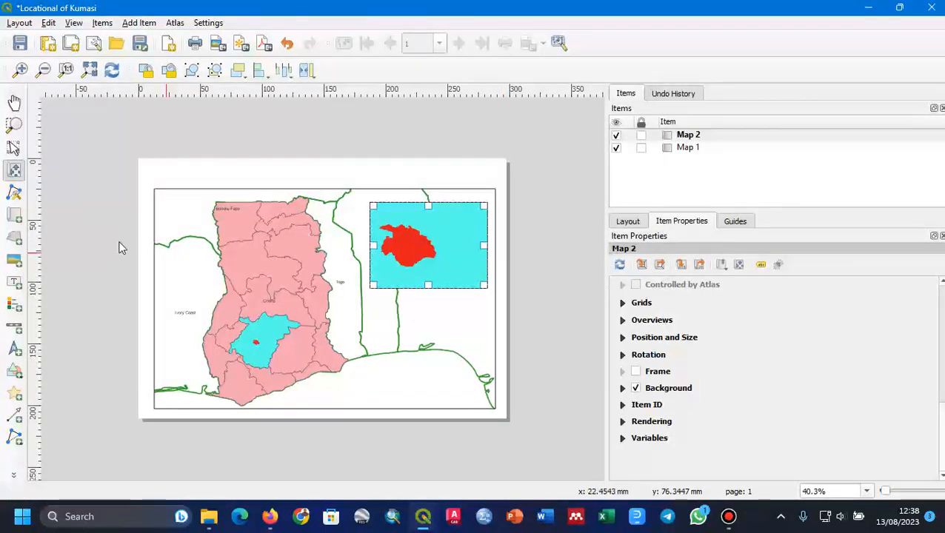
pyautogui.click(15, 170)
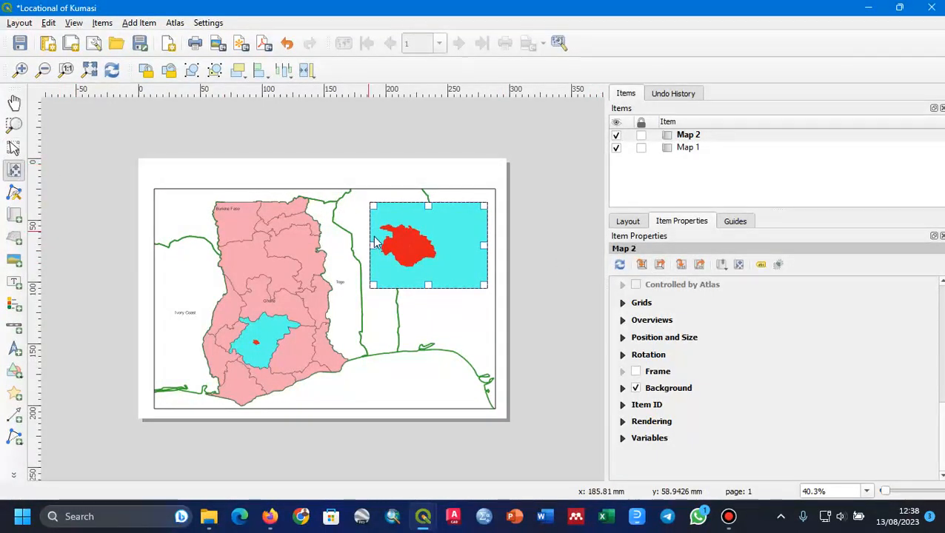
pyautogui.moveTo(399, 255); pyautogui.dragTo(418, 258)
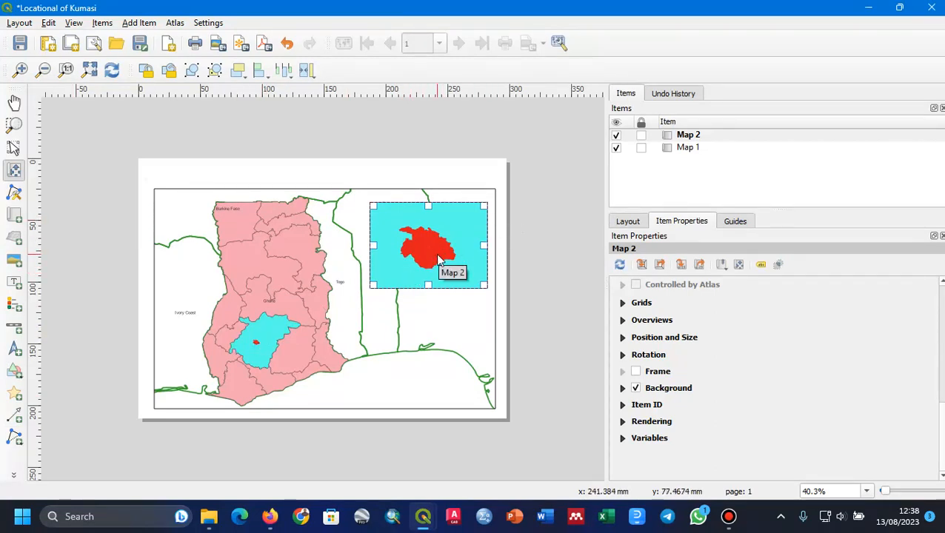
# Step: Draw a polyline from Kumasi on the main map to the western edge of Kumasi in the inset
pyautogui.click(16, 438)
pyautogui.click(59, 451)
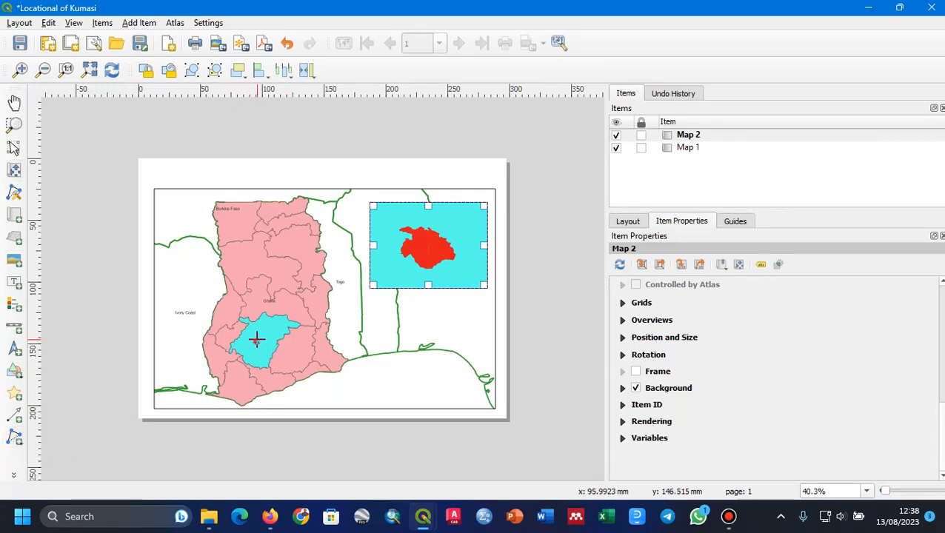
pyautogui.click(256, 341)
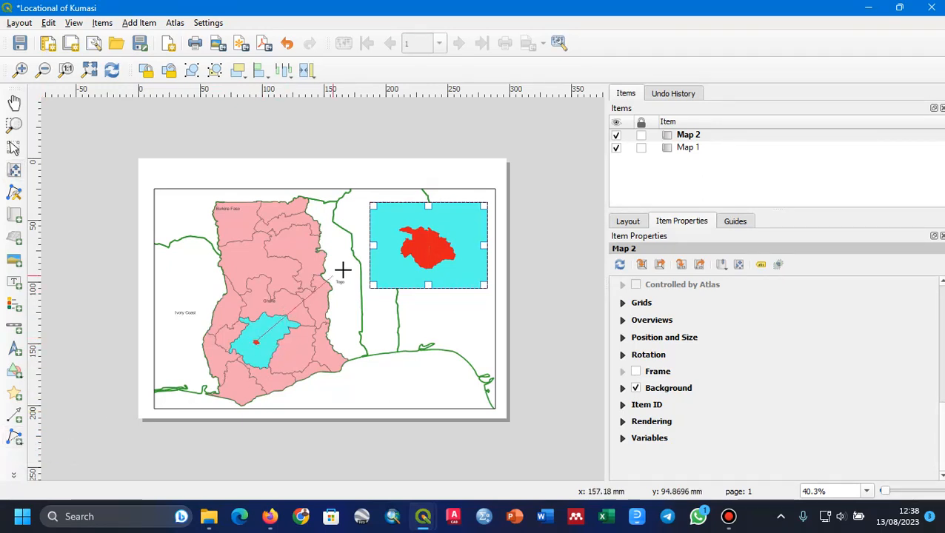
pyautogui.click(404, 251)
pyautogui.rightClick(405, 252)
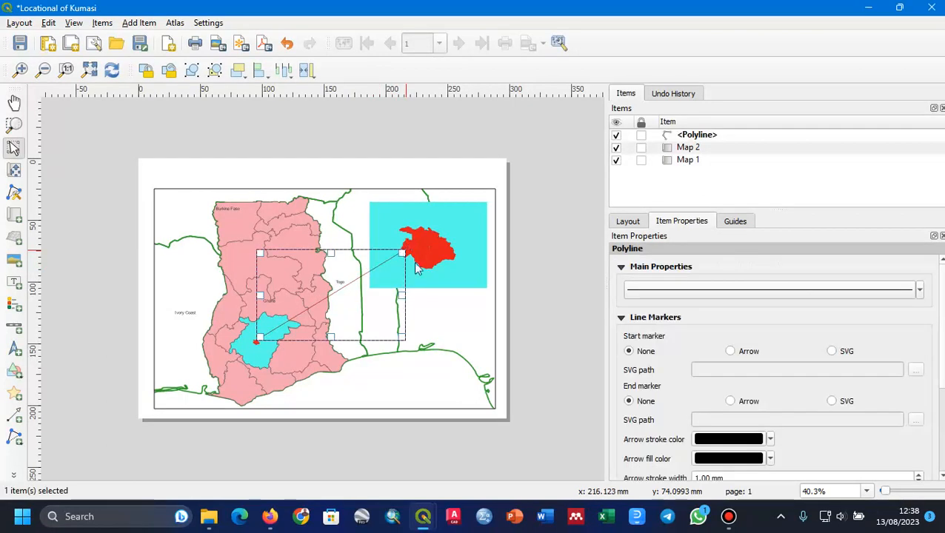
# Step: Set the stroke width of the polyline's simple line symbol to 0.7 mm
pyautogui.click(888, 288)
pyautogui.click(770, 285)
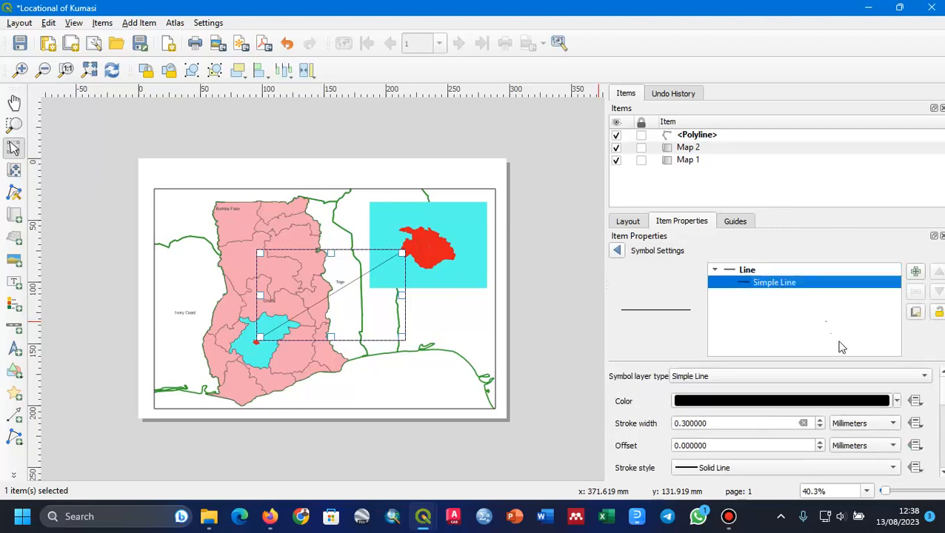
pyautogui.scroll(-3, 911, 400)
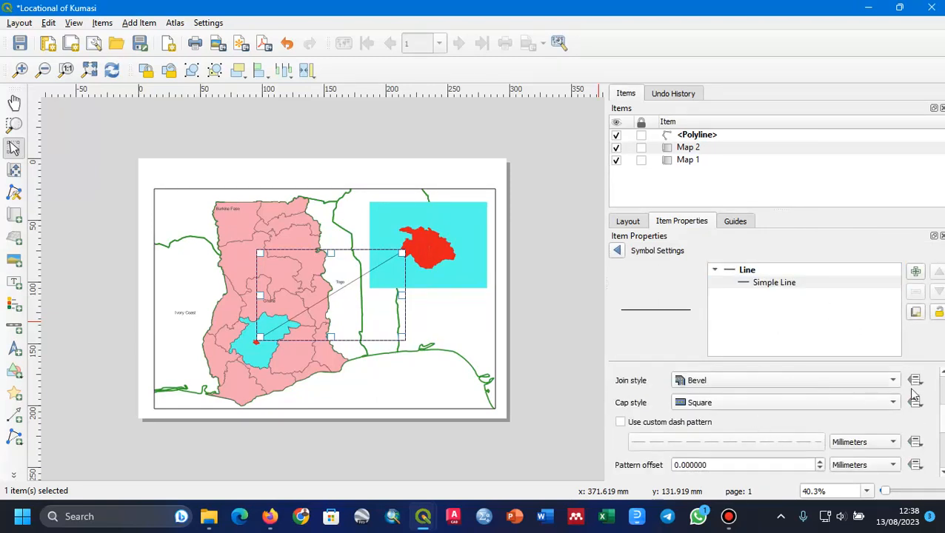
pyautogui.scroll(1, 815, 385)
pyautogui.scroll(1, 944, 380)
pyautogui.scroll(3, 944, 380)
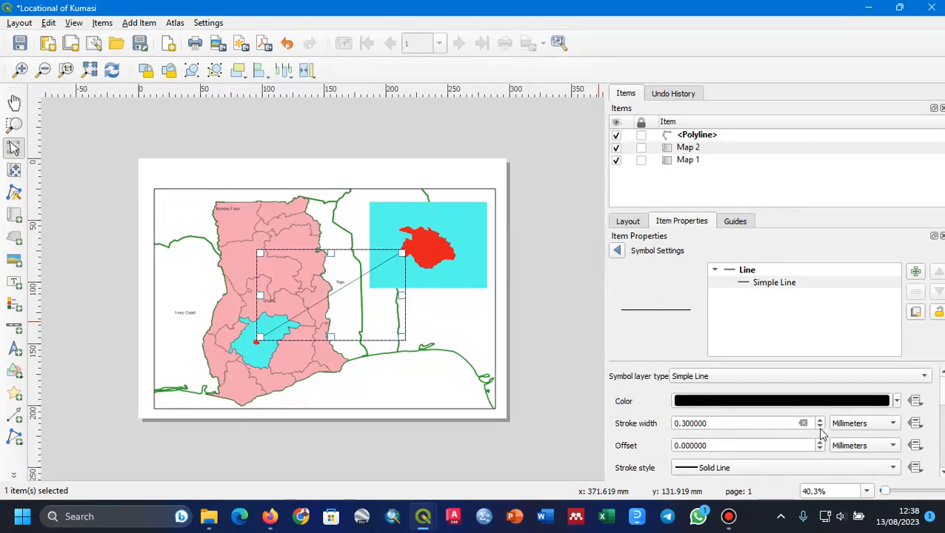
pyautogui.click(820, 420)
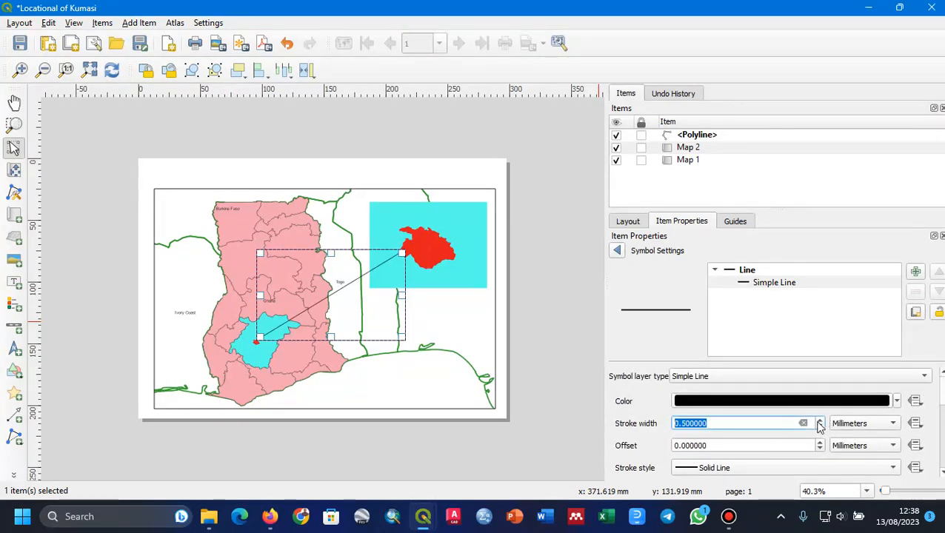
pyautogui.click(819, 420)
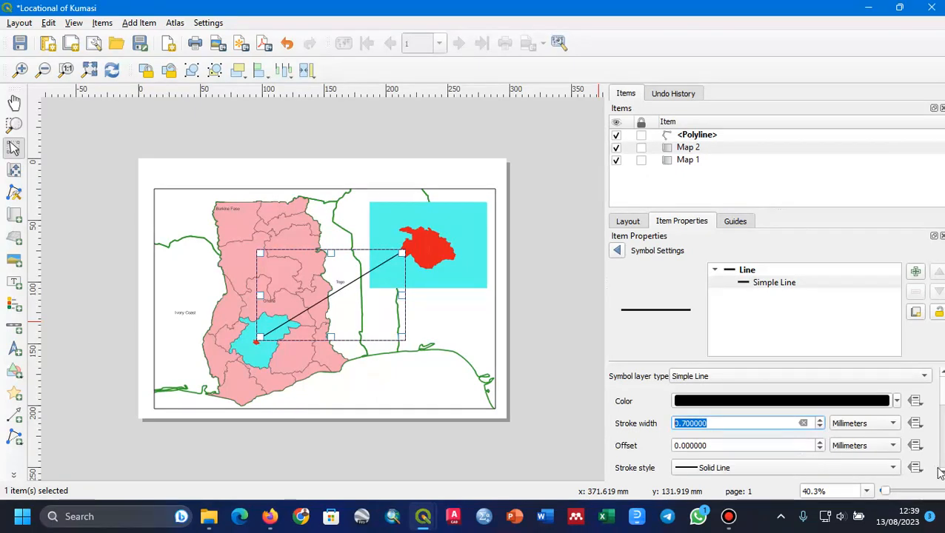
# Step: Apply a custom dash pattern to the polyline, keeping the 5 mm dash and 2 mm space, and deselect it
pyautogui.scroll(-5, 771, 422)
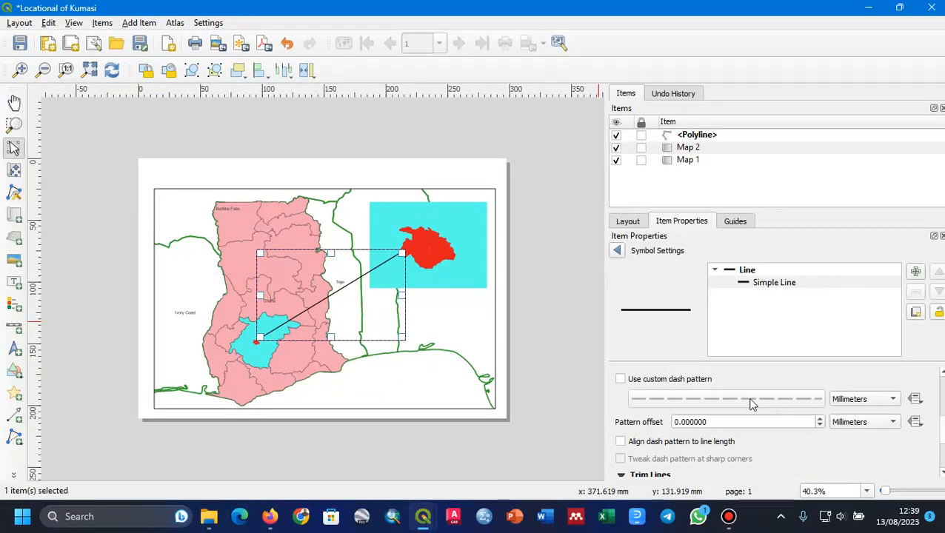
pyautogui.scroll(-3, 771, 419)
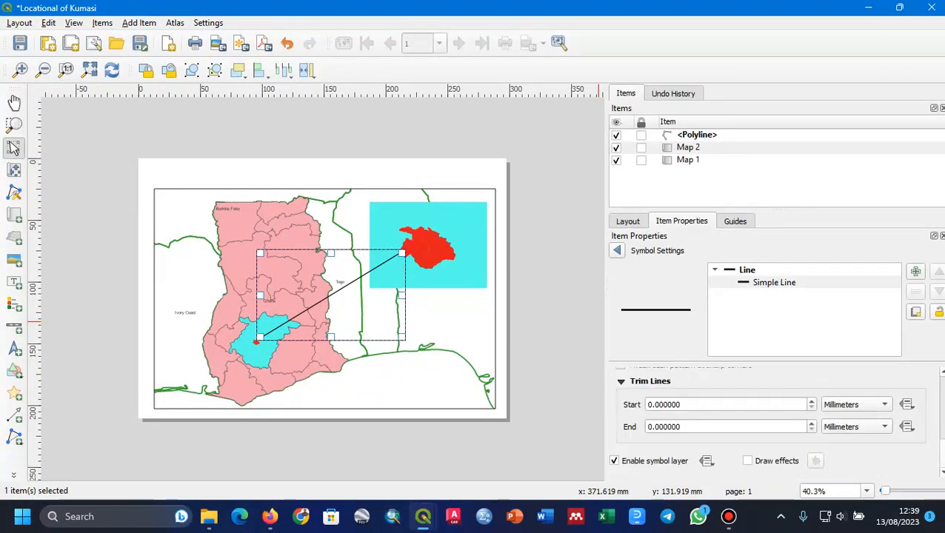
pyautogui.scroll(3, 783, 441)
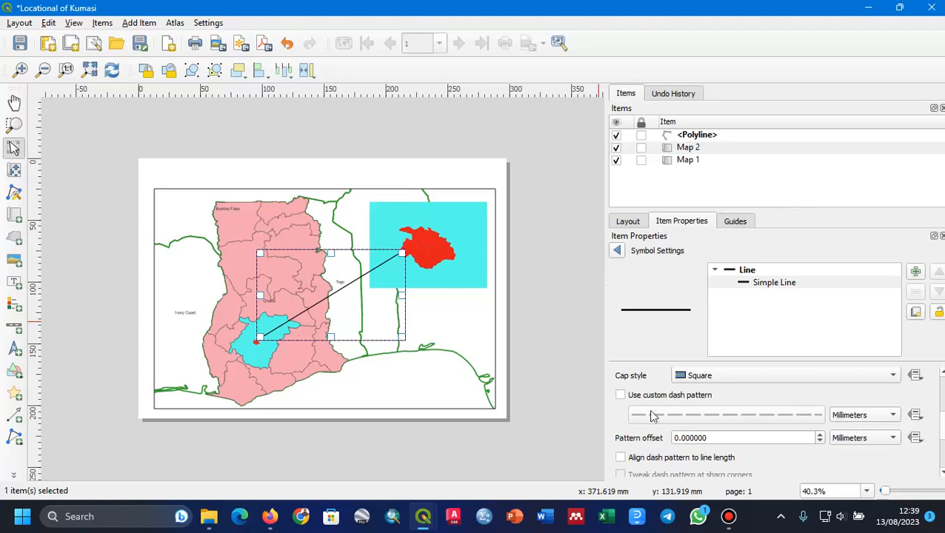
pyautogui.click(620, 396)
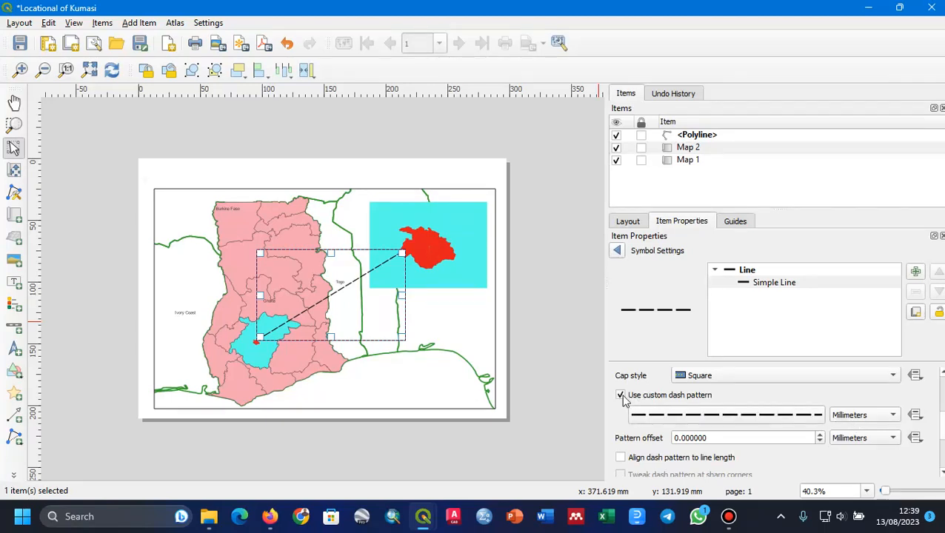
pyautogui.click(751, 419)
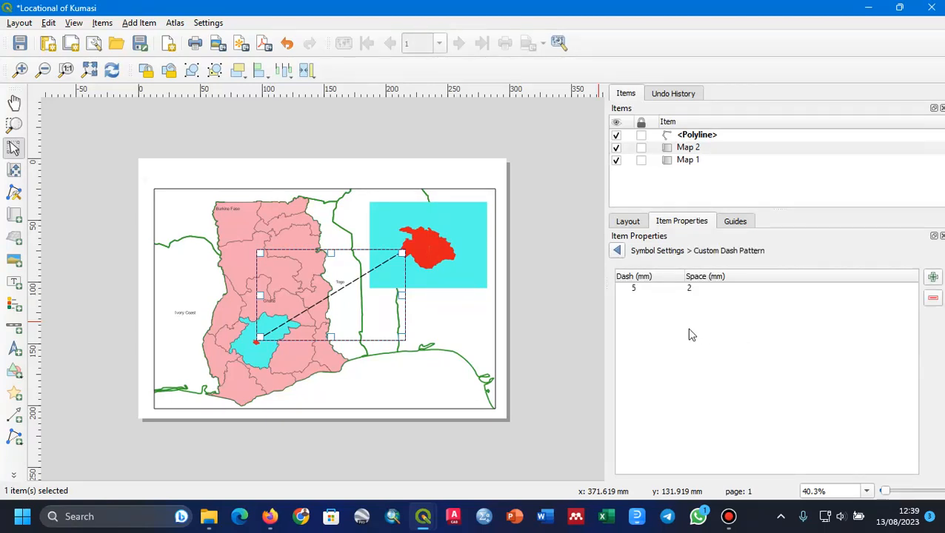
pyautogui.click(617, 251)
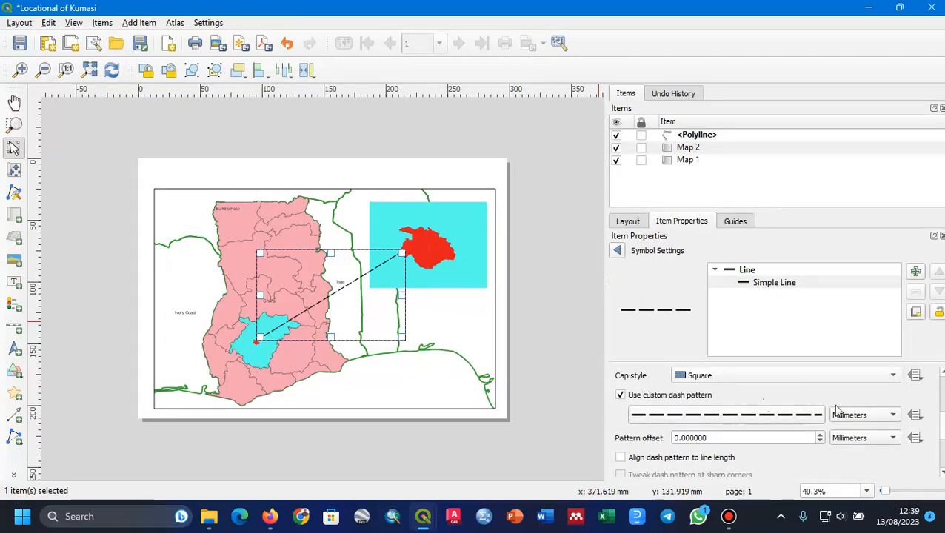
pyautogui.scroll(-3, 943, 456)
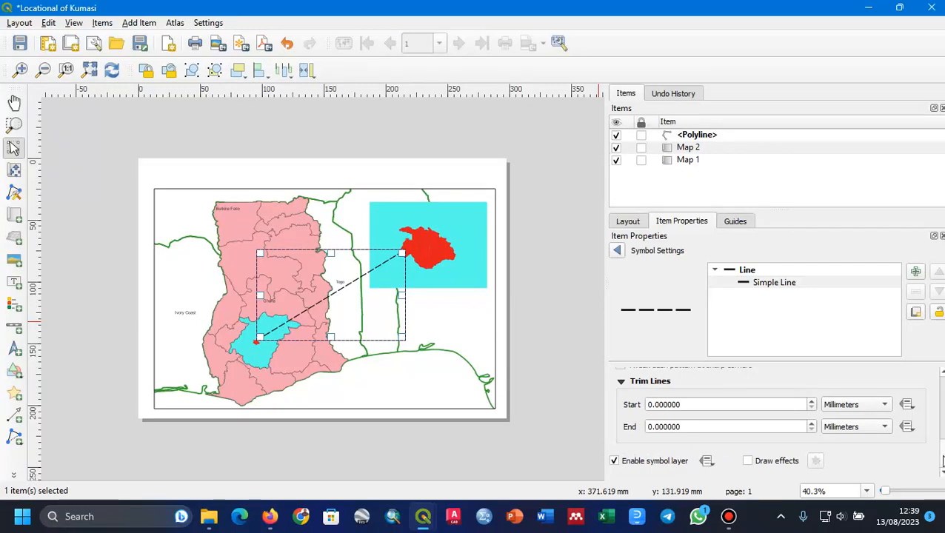
pyautogui.scroll(6, 770, 423)
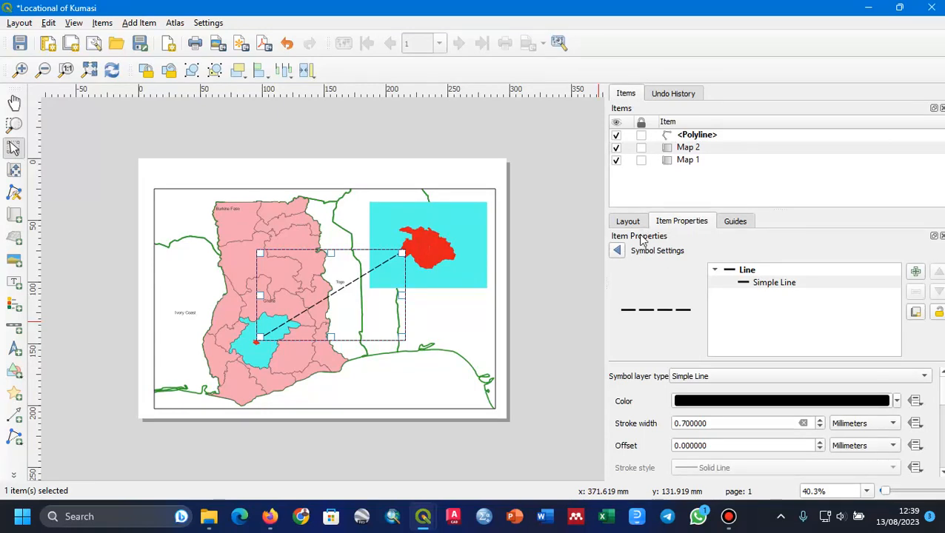
pyautogui.click(618, 251)
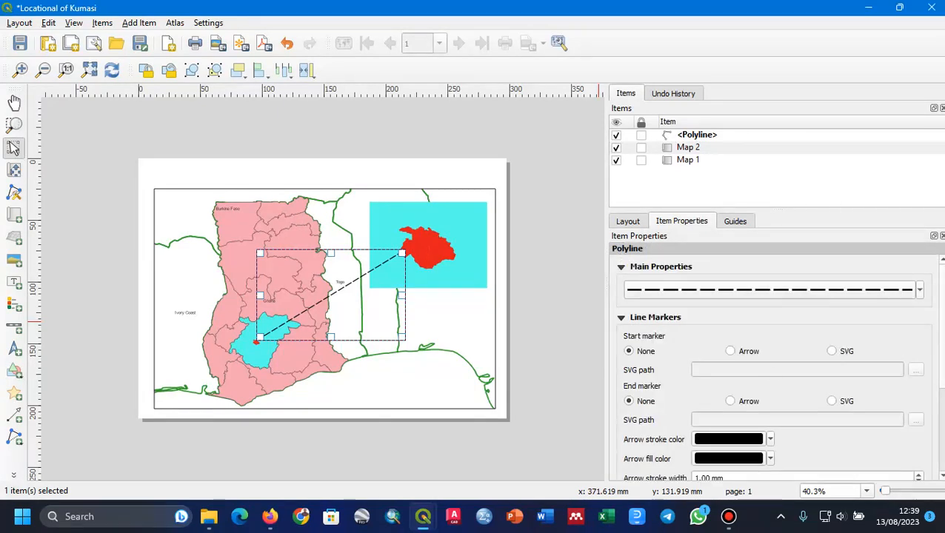
pyautogui.click(552, 272)
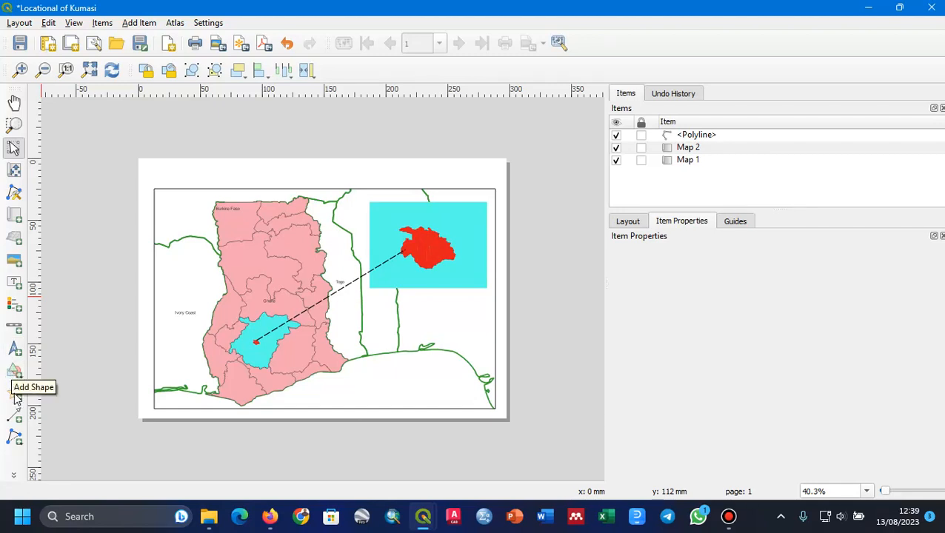
# Step: Add a scale bar for Map 1 inside the lower right of its frame, using fit segment width, and shift it fully within the frame
pyautogui.click(14, 326)
pyautogui.moveTo(321, 388); pyautogui.dragTo(480, 400)
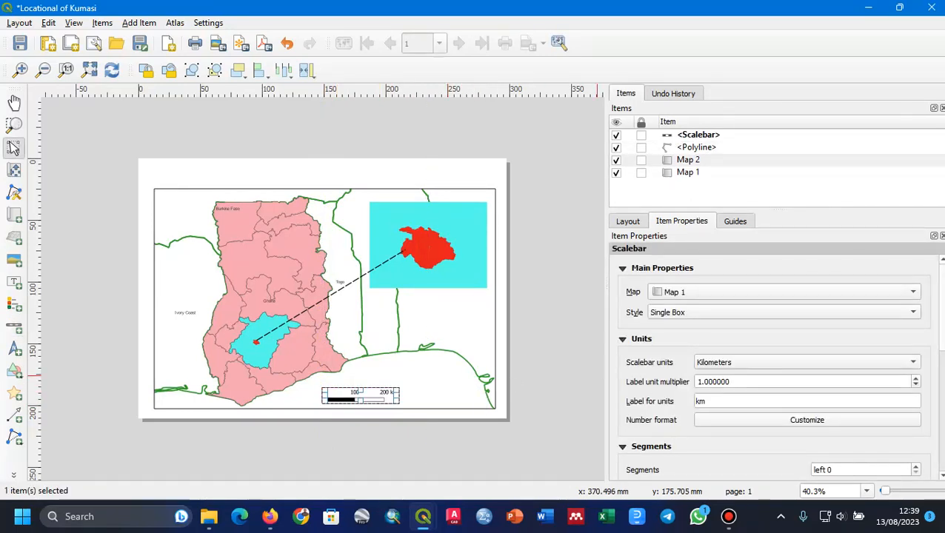
pyautogui.scroll(-5, 660, 328)
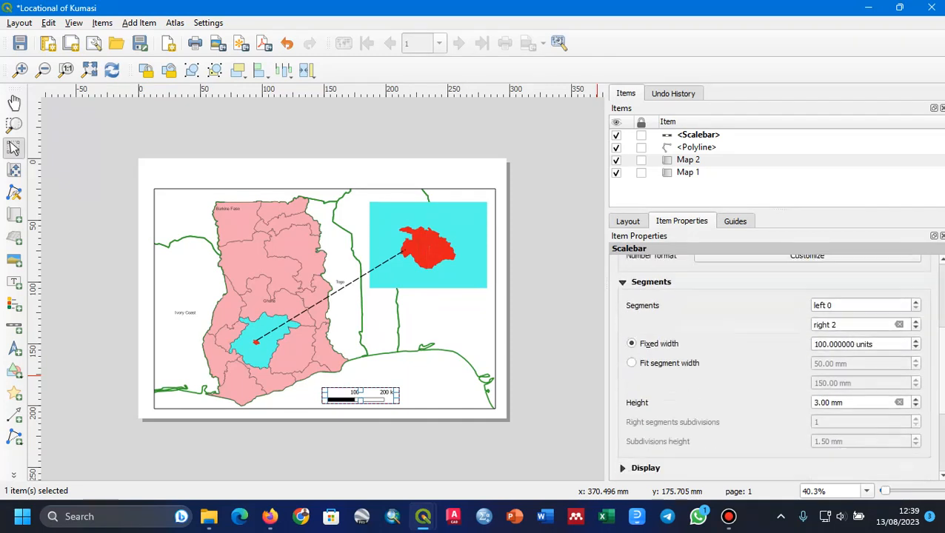
pyautogui.click(636, 326)
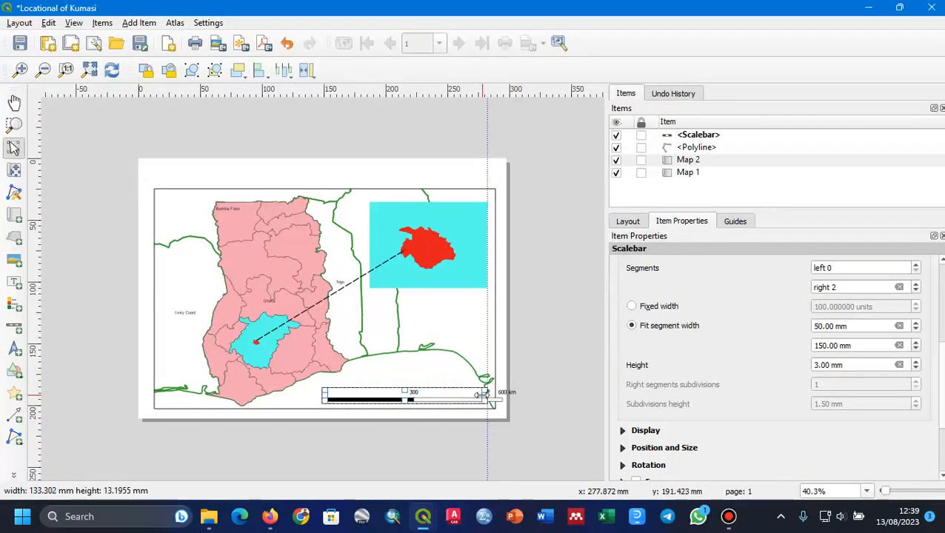
pyautogui.moveTo(456, 398); pyautogui.dragTo(415, 390)
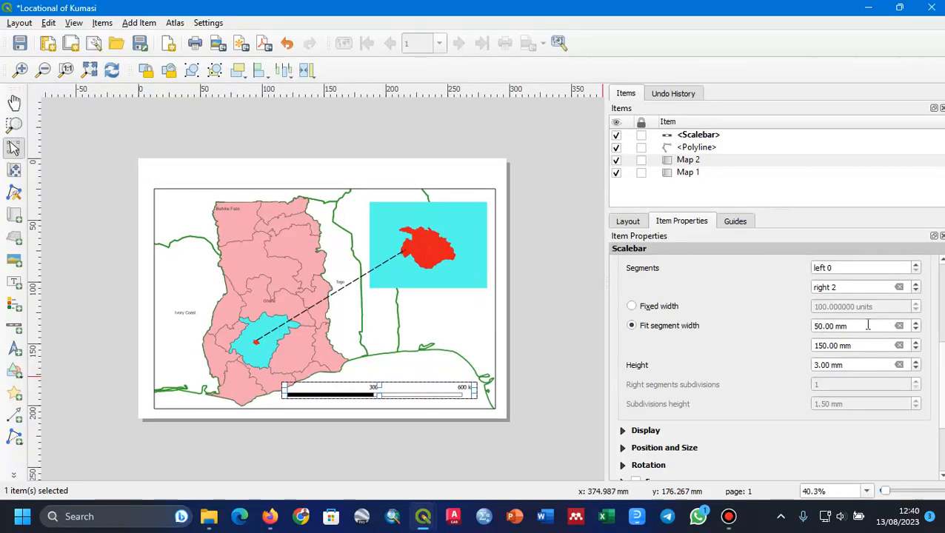
# Step: Increase the scale bar's minimum fit segment width by a few millimetres and deselect the scale bar
pyautogui.click(916, 324)
pyautogui.click(916, 325)
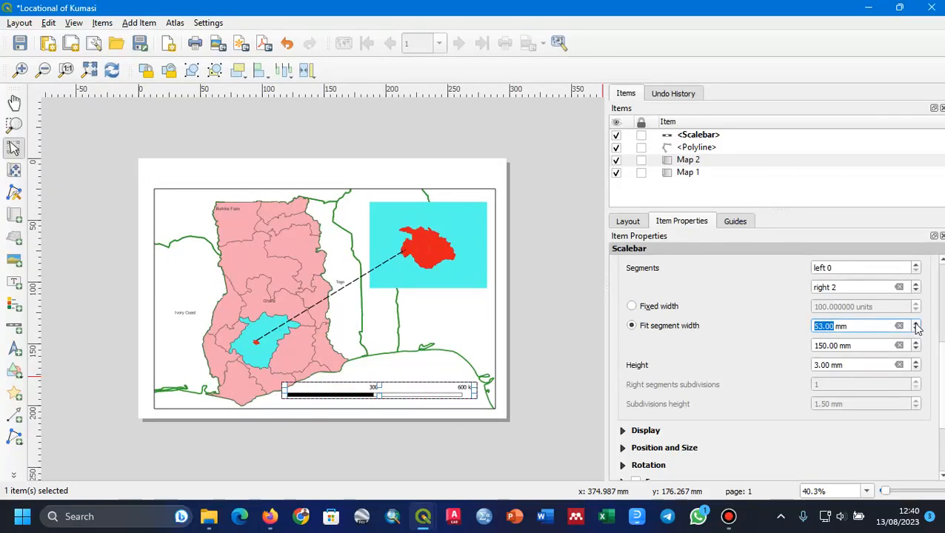
pyautogui.click(916, 325)
pyautogui.click(916, 324)
pyautogui.click(916, 325)
pyautogui.click(569, 381)
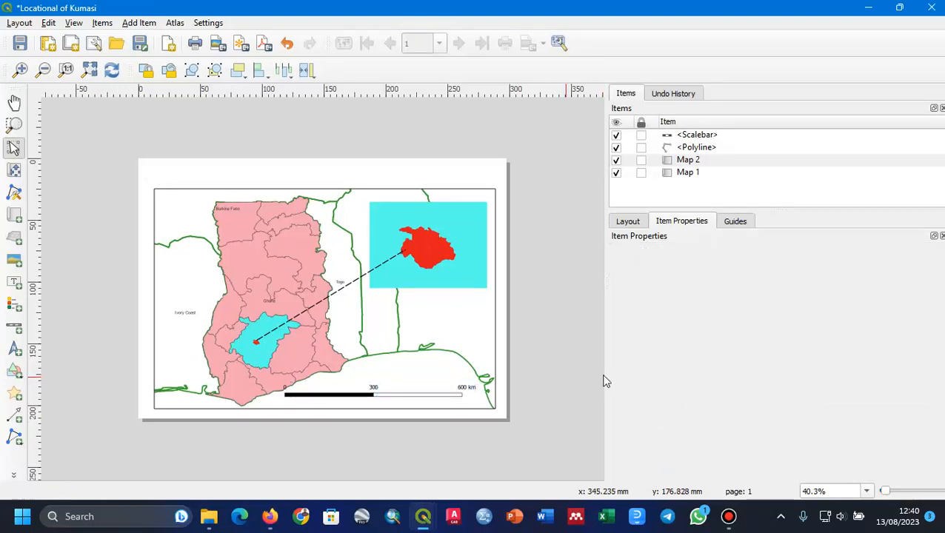
# Step: Move the scale bar slightly down and to the right, just above the main map frame's bottom edge
pyautogui.click(389, 391)
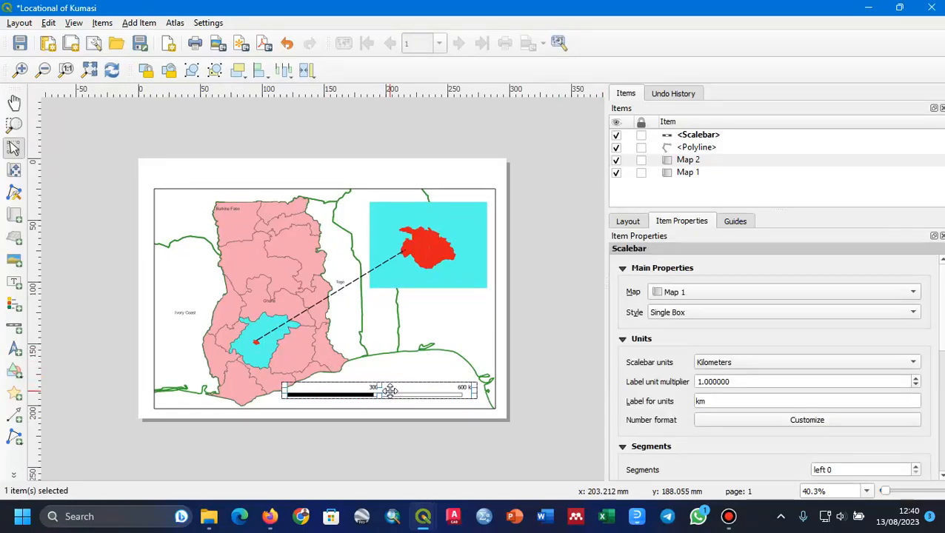
pyautogui.moveTo(383, 388)
pyautogui.mouseDown()
pyautogui.moveTo(360, 398)
pyautogui.moveTo(375, 393)
pyautogui.mouseUp()
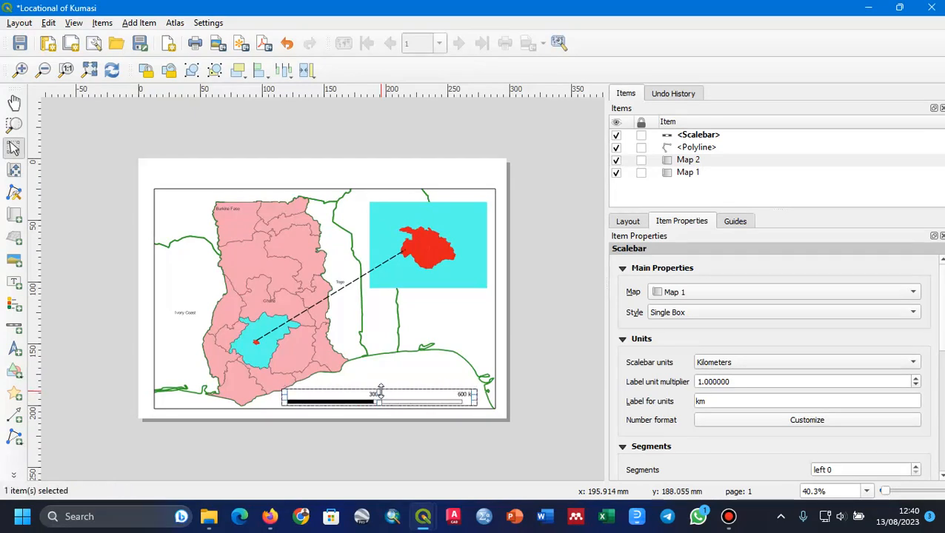
pyautogui.click(568, 413)
pyautogui.click(392, 398)
pyautogui.moveTo(391, 398); pyautogui.dragTo(397, 397)
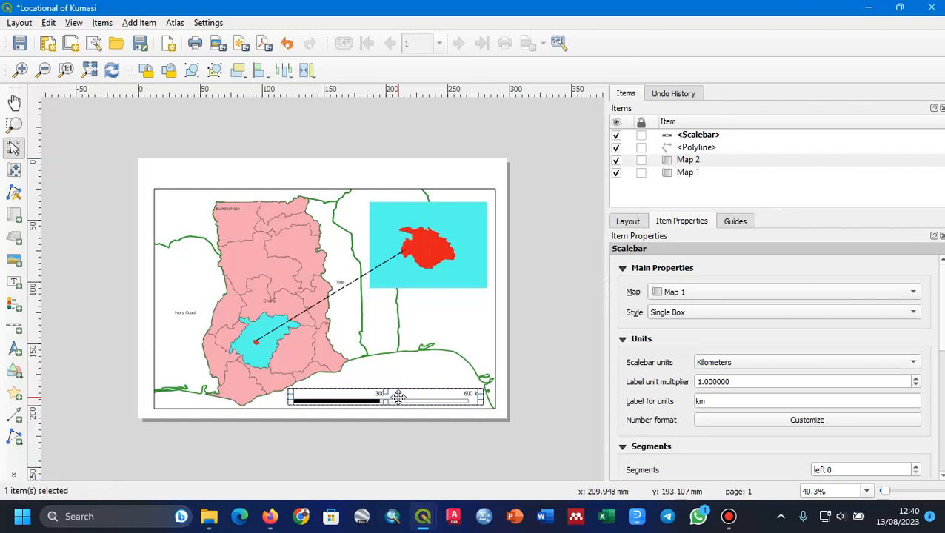
pyautogui.click(559, 377)
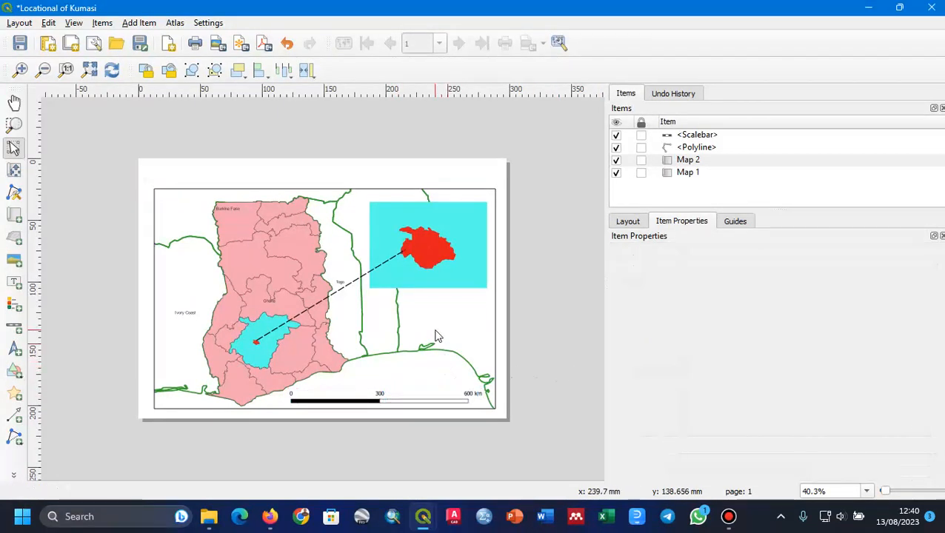
# Step: Add a legend linked to Map 1 just below the inset map and title it LEGEND
pyautogui.click(12, 308)
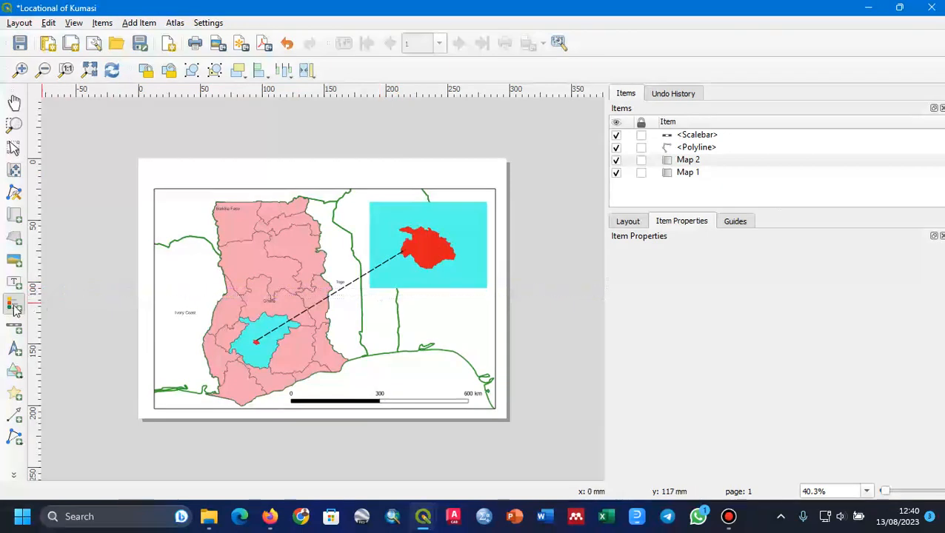
pyautogui.moveTo(396, 296); pyautogui.dragTo(470, 380)
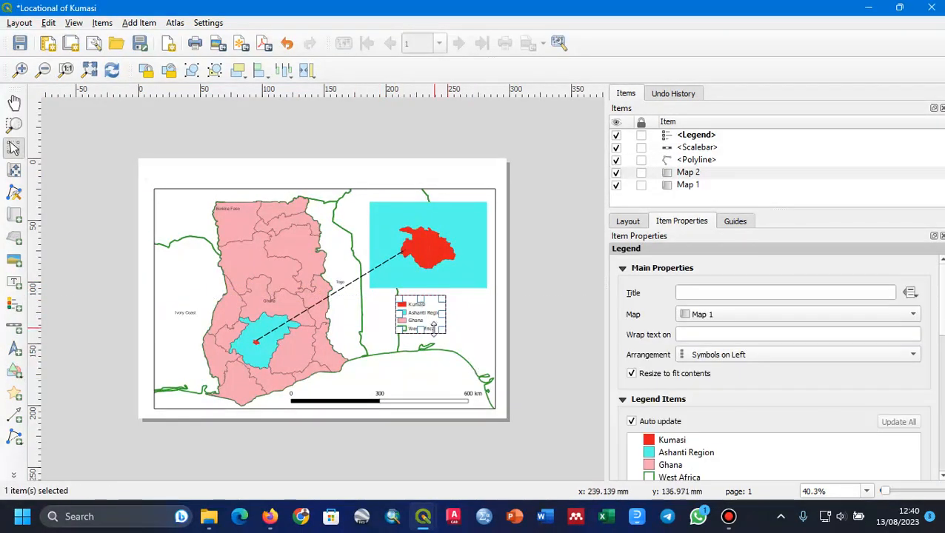
pyautogui.moveTo(446, 334); pyautogui.dragTo(458, 356)
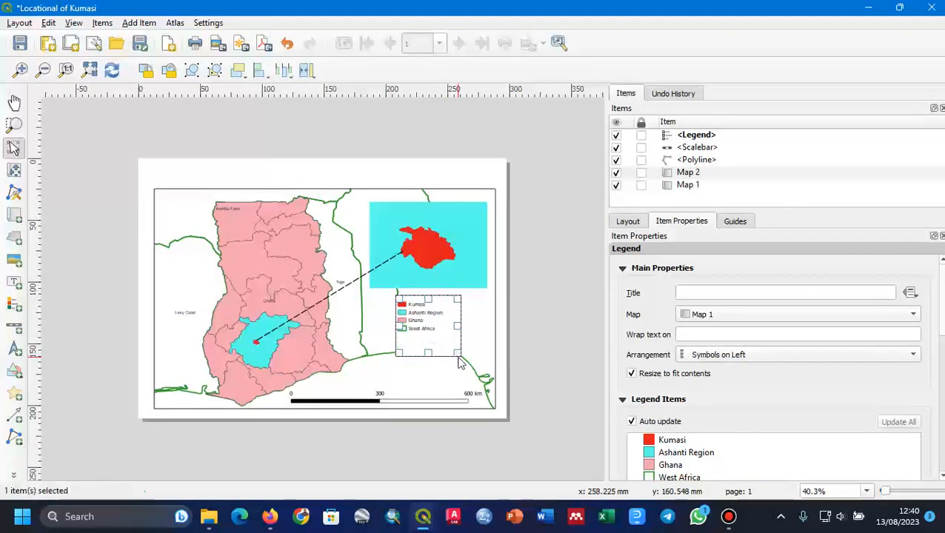
pyautogui.click(826, 293)
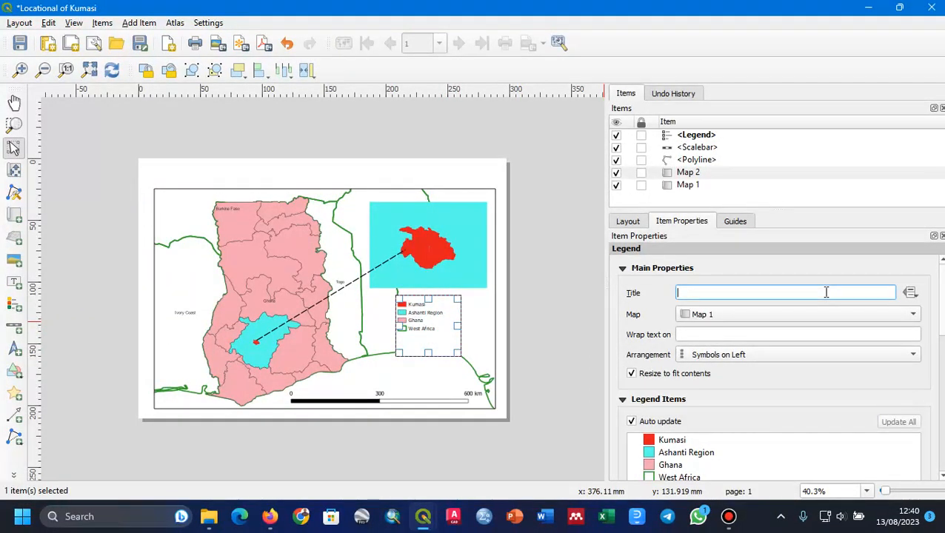
pyautogui.write('LEGEND')
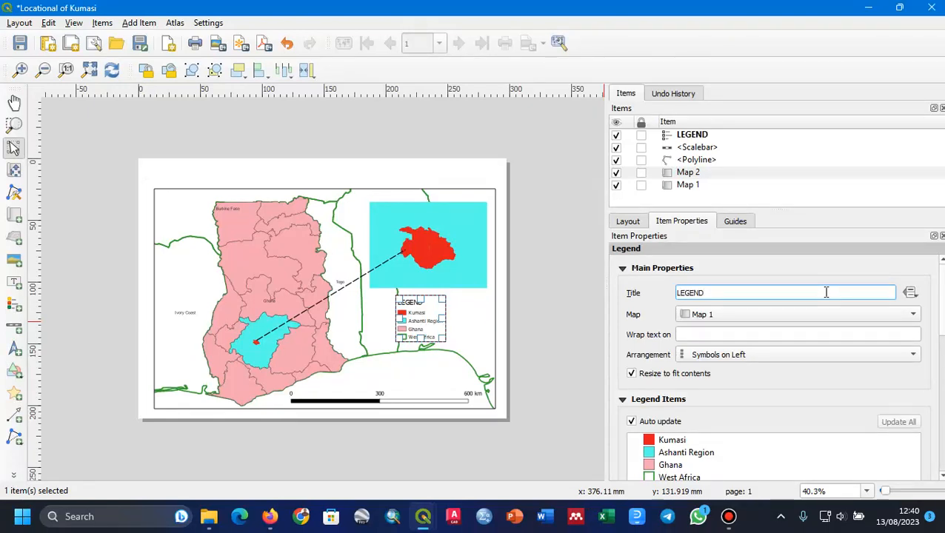
pyautogui.click(648, 318)
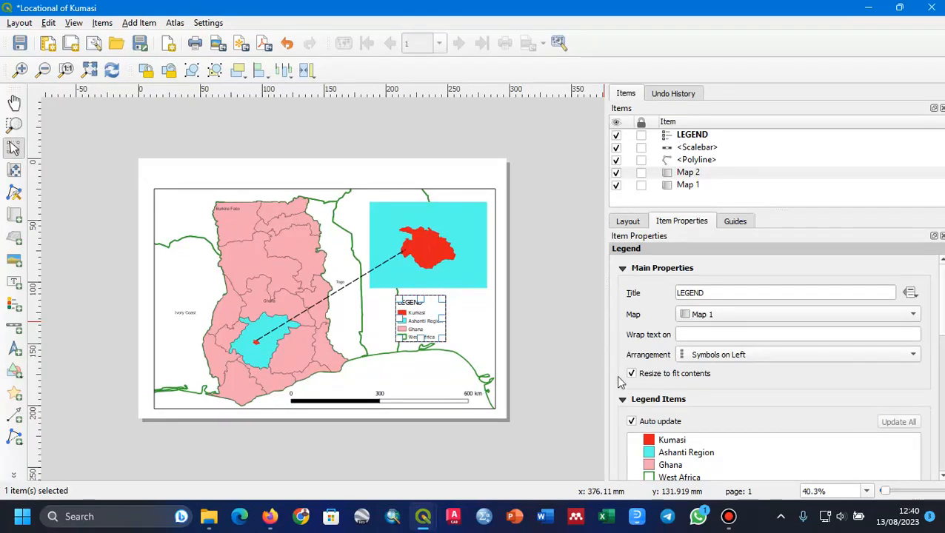
pyautogui.click(585, 373)
pyautogui.click(437, 336)
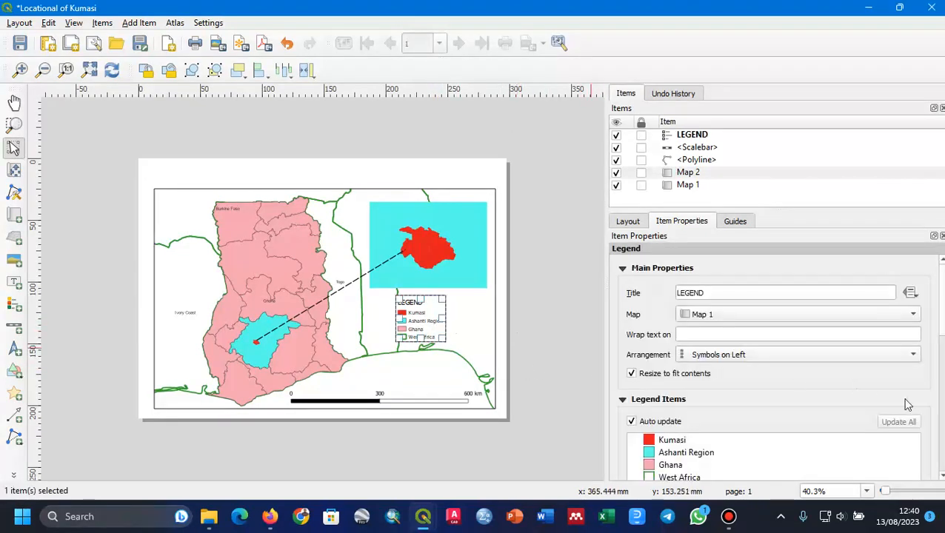
# Step: Give the legend a 0.50 mm thick frame and move it right, beneath the inset's lower-right corner
pyautogui.scroll(-5, 943, 474)
pyautogui.scroll(-3, 833, 460)
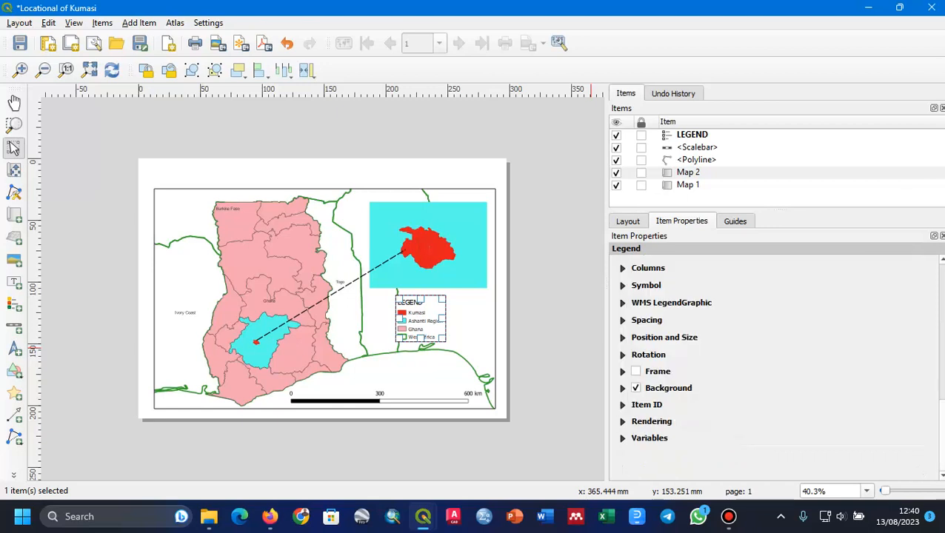
pyautogui.click(635, 371)
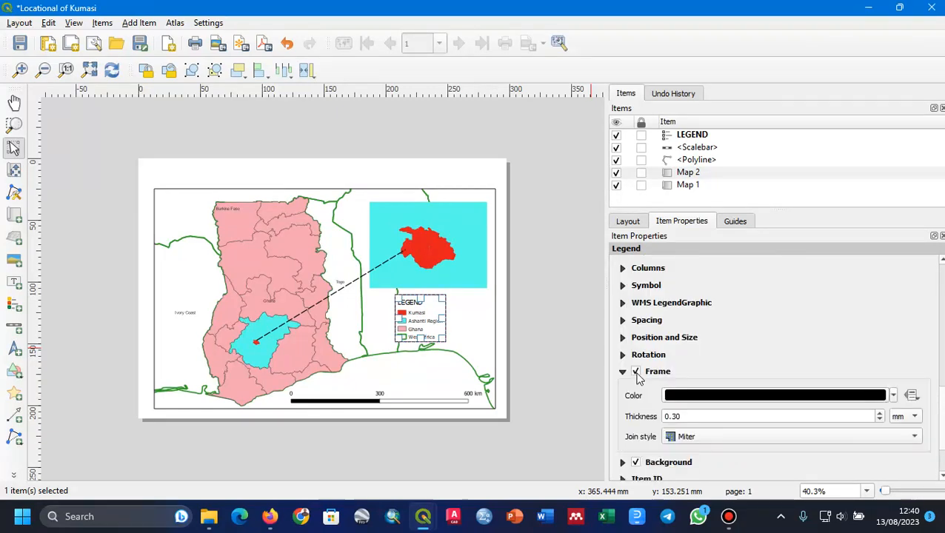
pyautogui.click(880, 413)
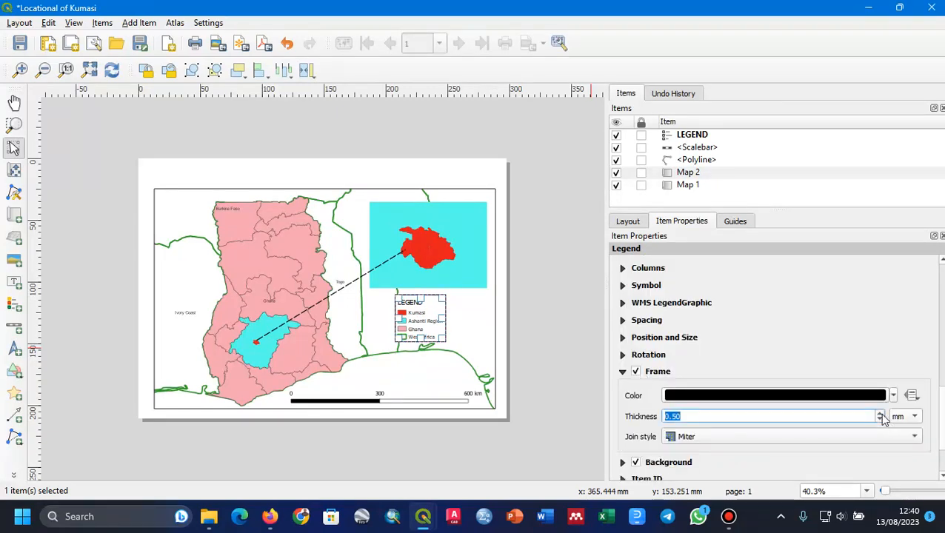
pyautogui.click(536, 331)
pyautogui.click(439, 326)
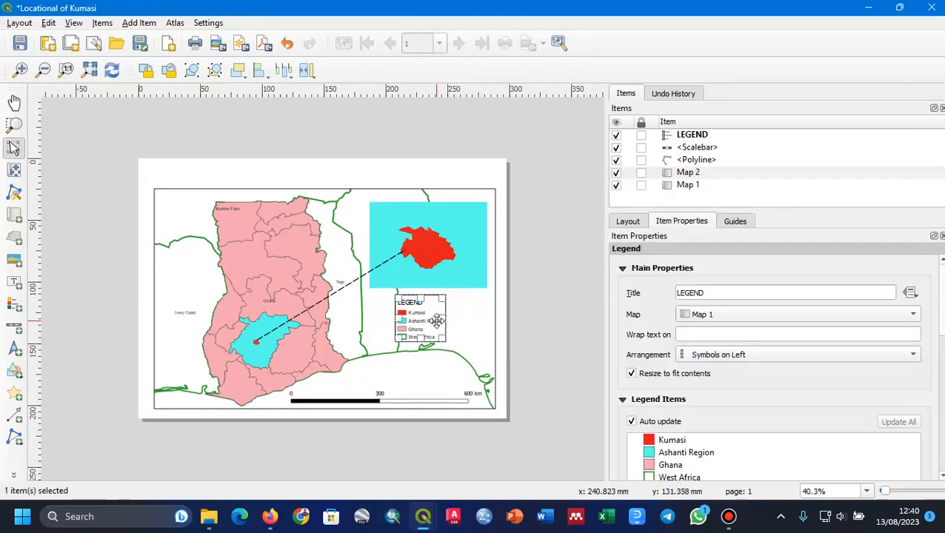
pyautogui.moveTo(442, 321); pyautogui.dragTo(470, 323)
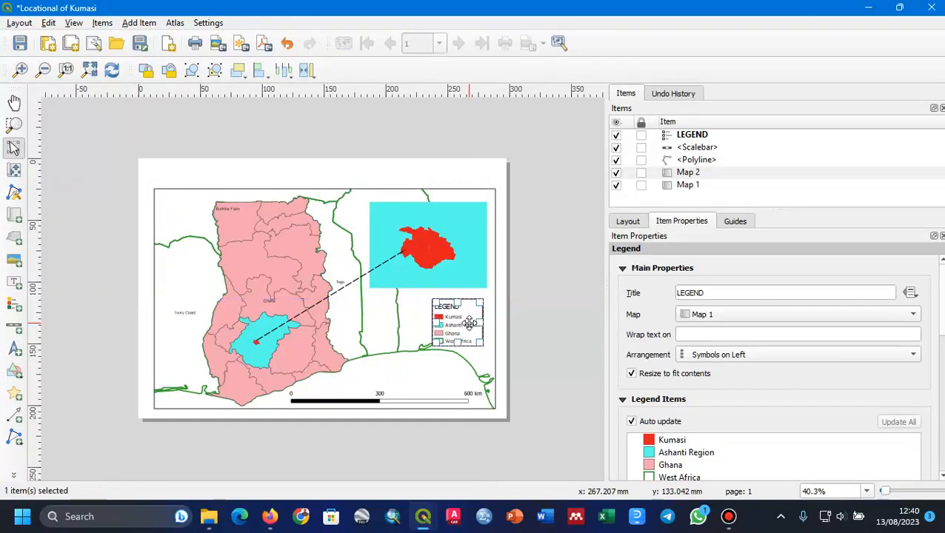
# Step: Enable a black frame around Map 2, increase its thickness, and deselect the map
pyautogui.click(470, 258)
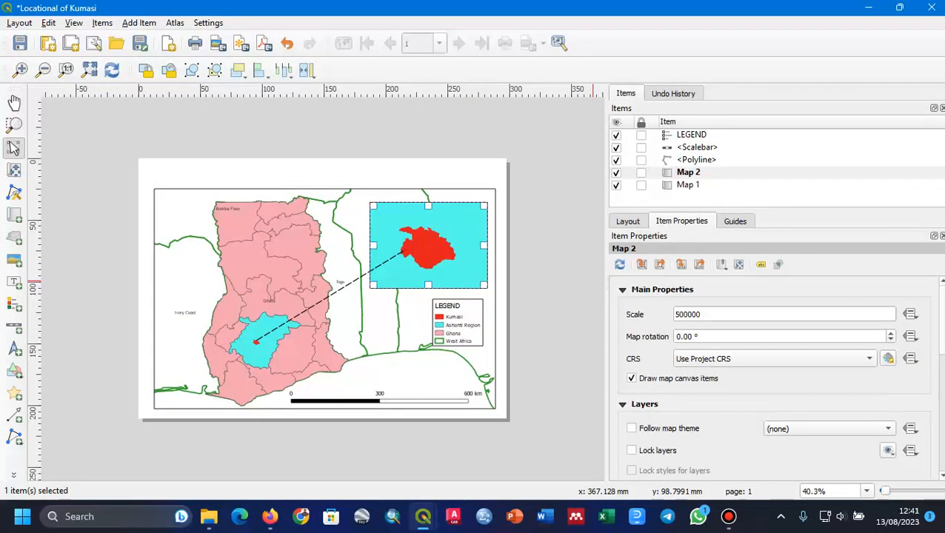
pyautogui.click(685, 175)
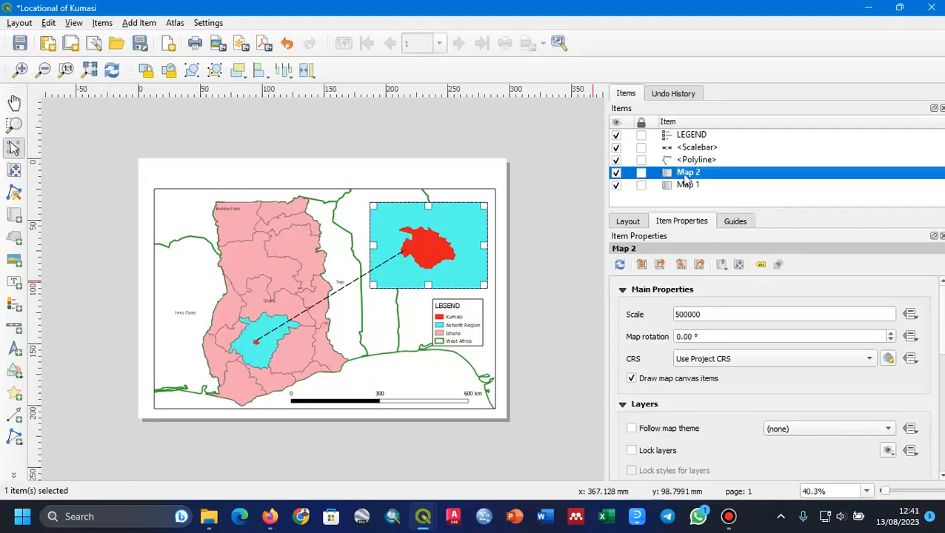
pyautogui.click(943, 317)
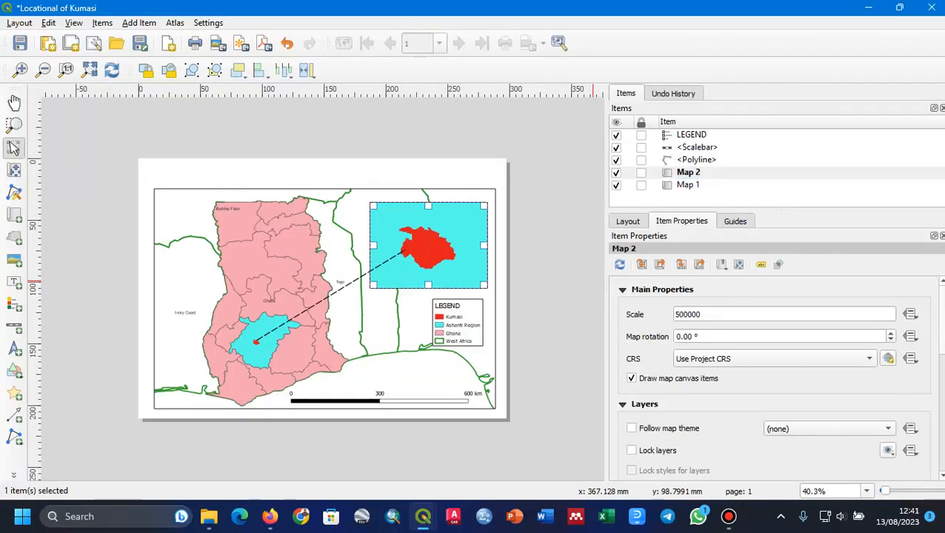
pyautogui.scroll(-5, 941, 311)
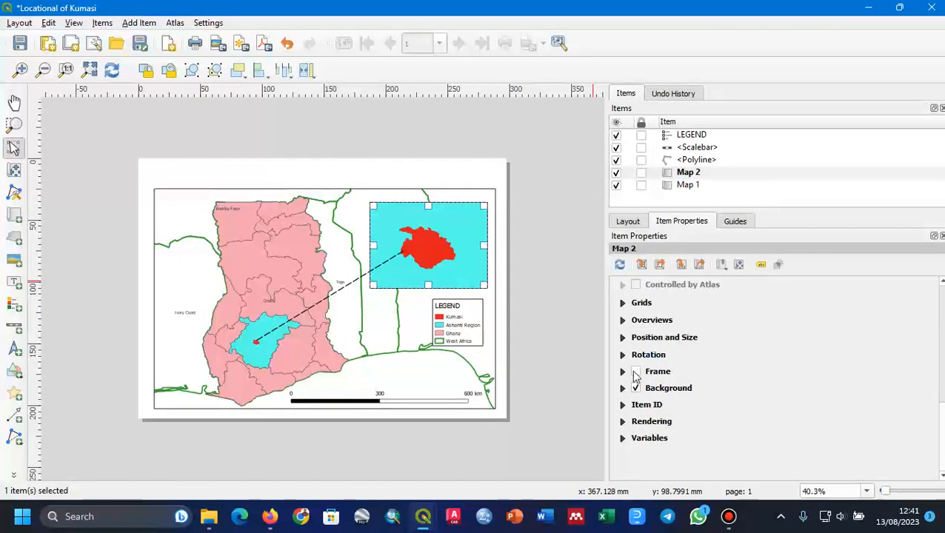
pyautogui.click(659, 373)
pyautogui.click(879, 413)
pyautogui.click(880, 412)
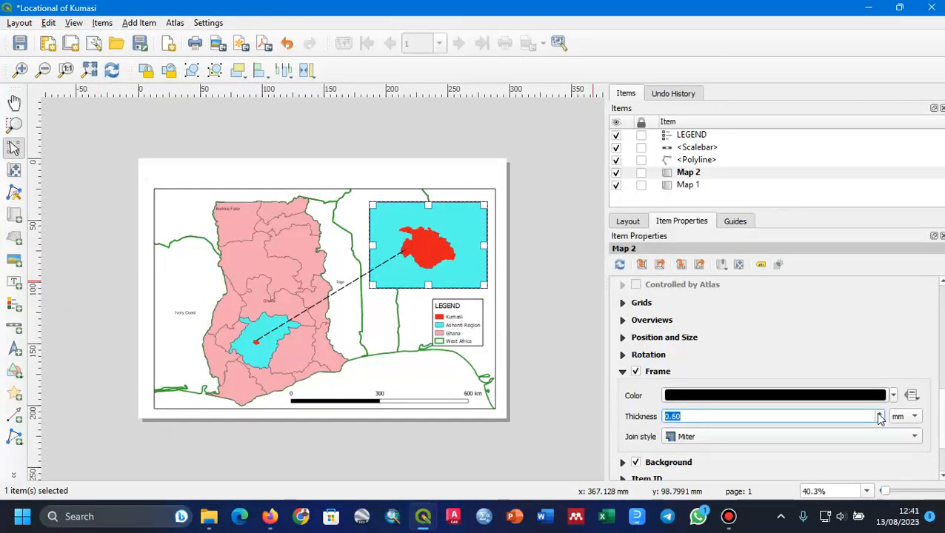
pyautogui.click(880, 420)
pyautogui.click(623, 372)
pyautogui.click(536, 306)
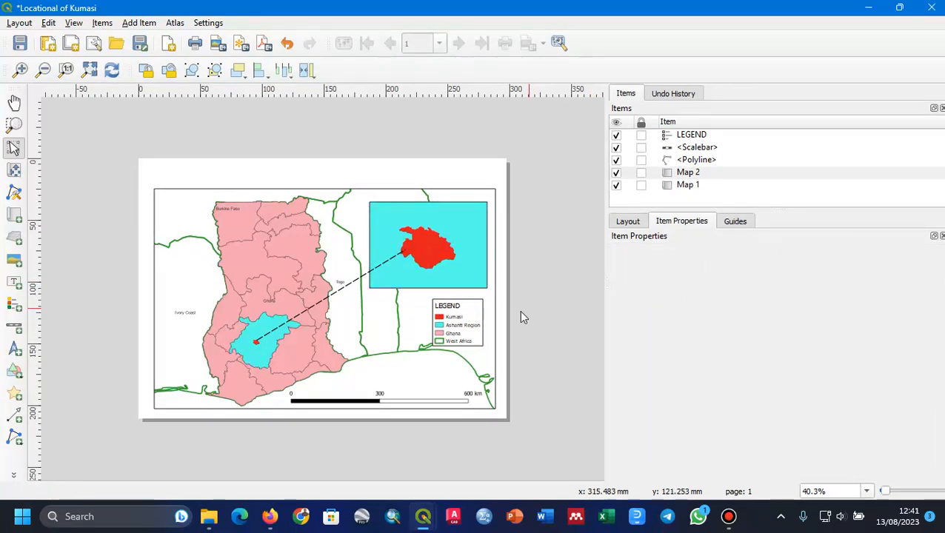
# Step: Add a north arrow between the legend and scale bar, choose the circled arrow SVG symbol, and enlarge it
pyautogui.click(14, 348)
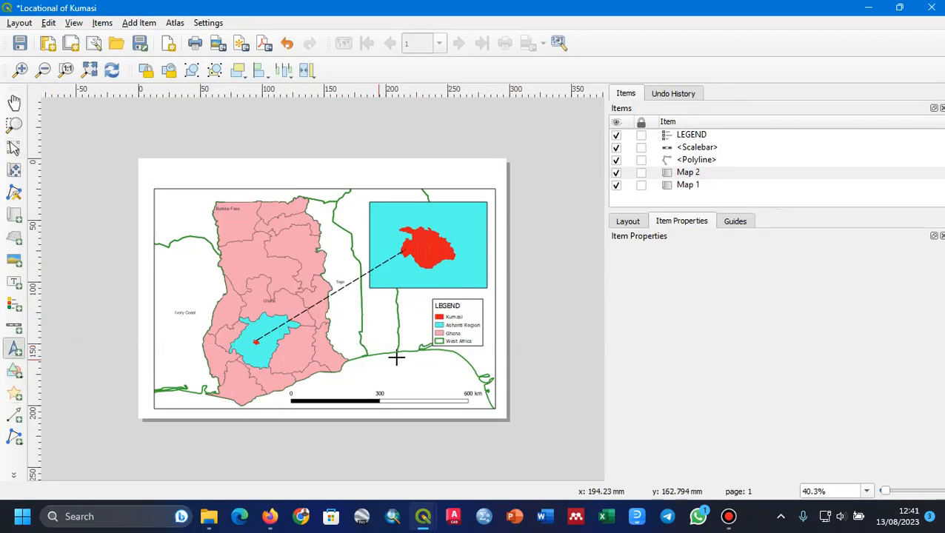
pyautogui.moveTo(413, 384)
pyautogui.mouseDown()
pyautogui.moveTo(422, 391)
pyautogui.moveTo(434, 382)
pyautogui.moveTo(438, 392)
pyautogui.mouseUp()
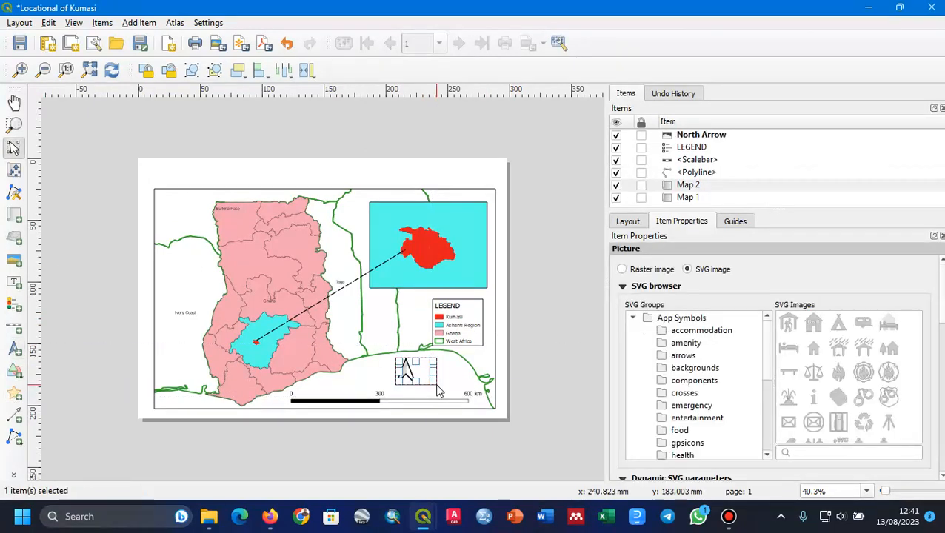
pyautogui.scroll(-5, 832, 412)
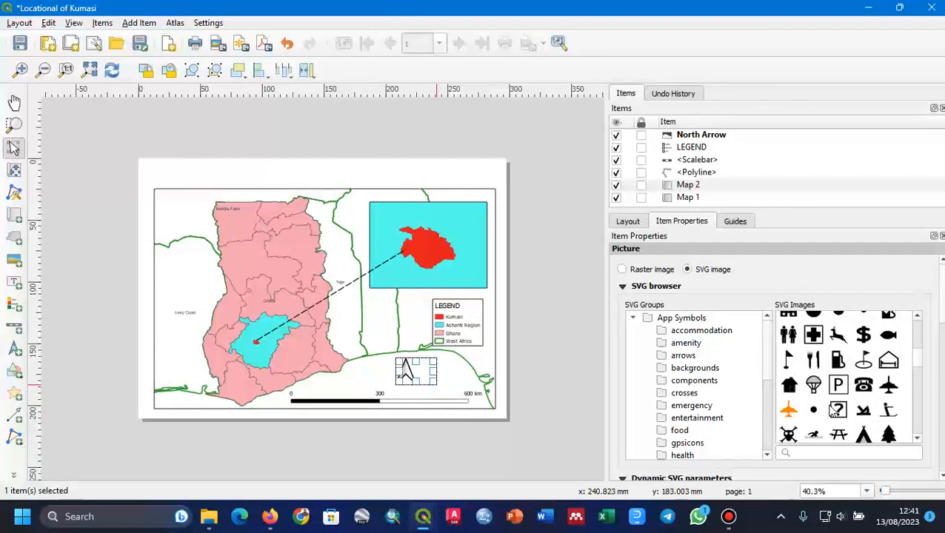
pyautogui.scroll(5, 831, 412)
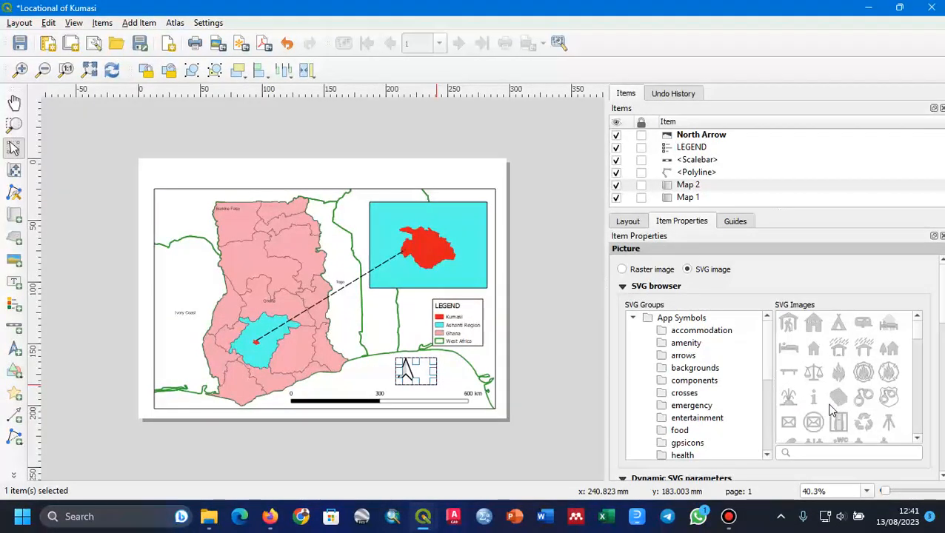
pyautogui.scroll(-3, 832, 412)
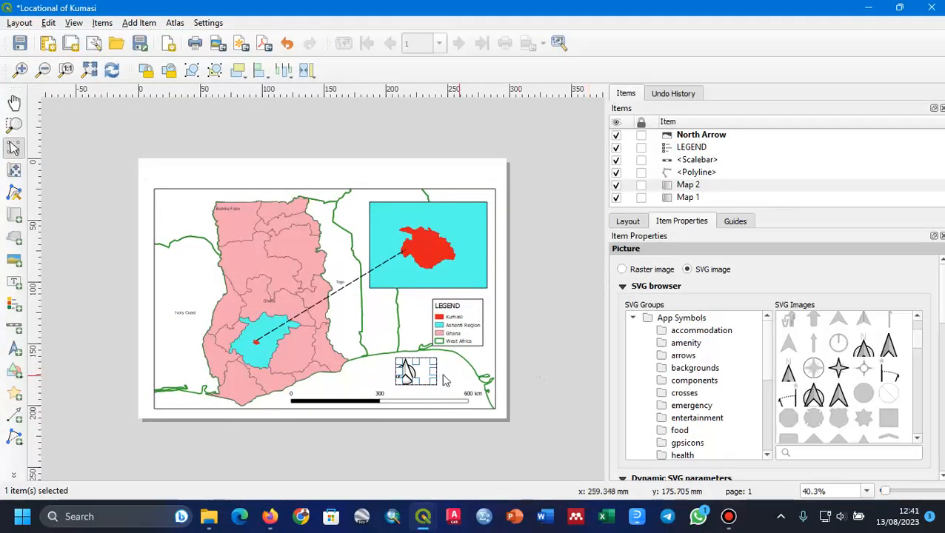
pyautogui.moveTo(437, 371)
pyautogui.mouseDown()
pyautogui.moveTo(385, 390)
pyautogui.moveTo(402, 393)
pyautogui.moveTo(408, 370)
pyautogui.mouseUp()
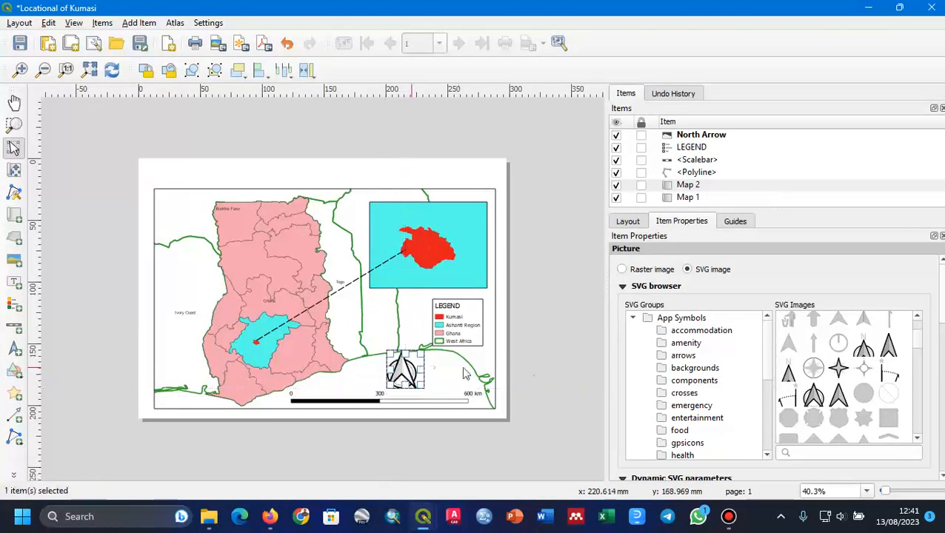
pyautogui.click(570, 379)
# Step: Shrink the north arrow slightly and, after trying it beside the legend, place it just above the scale bar
pyautogui.click(407, 376)
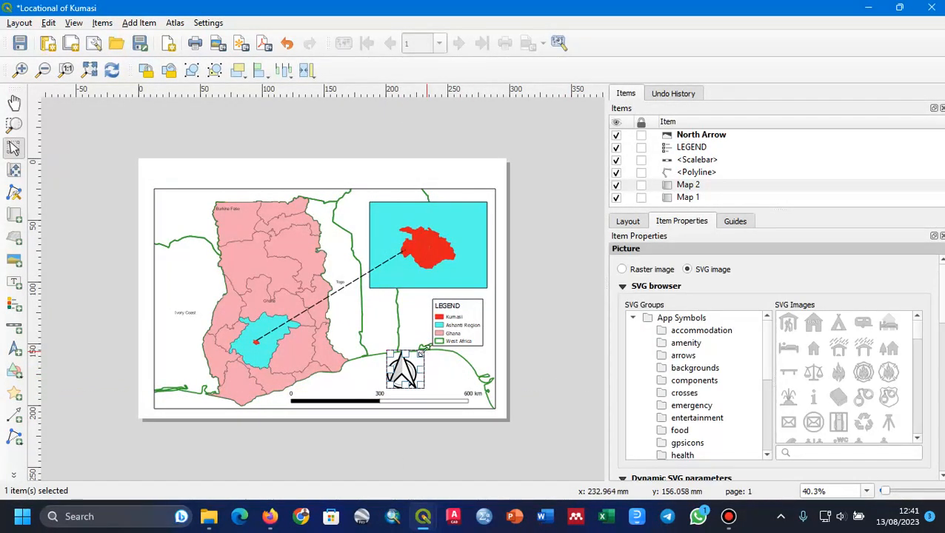
pyautogui.moveTo(423, 351); pyautogui.dragTo(417, 324)
pyautogui.click(519, 363)
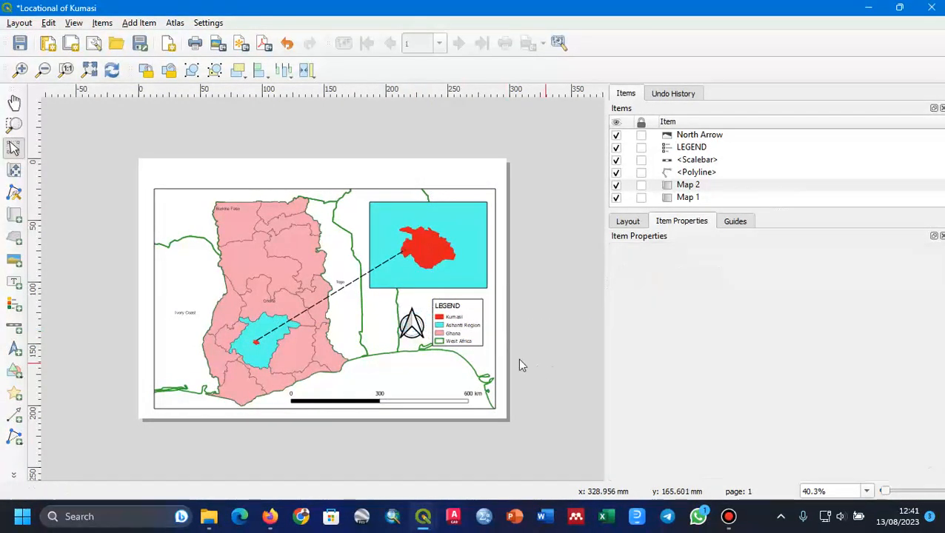
pyautogui.click(416, 324)
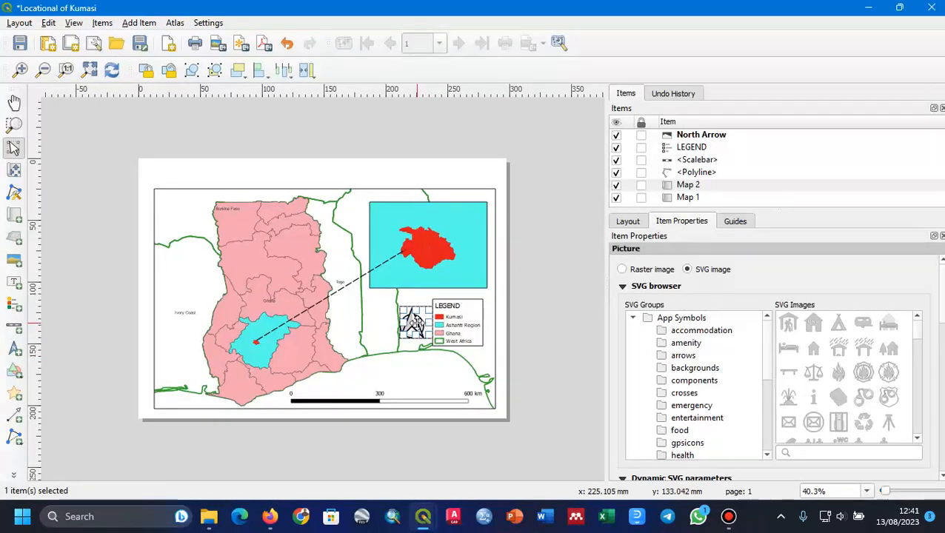
pyautogui.moveTo(414, 322); pyautogui.dragTo(412, 372)
pyautogui.click(507, 346)
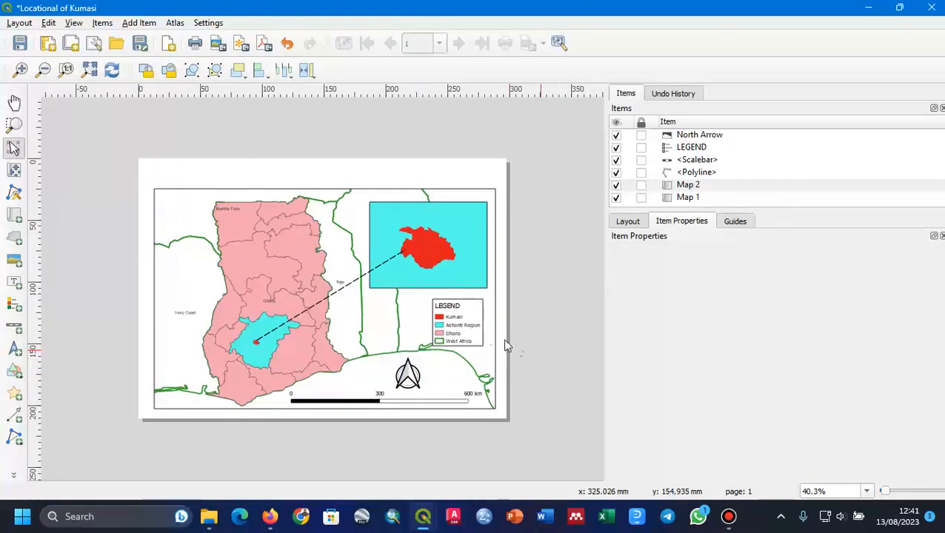
# Step: Move the legend left so it sits directly above the north arrow, beneath the inset map
pyautogui.click(462, 309)
pyautogui.moveTo(461, 309); pyautogui.dragTo(428, 311)
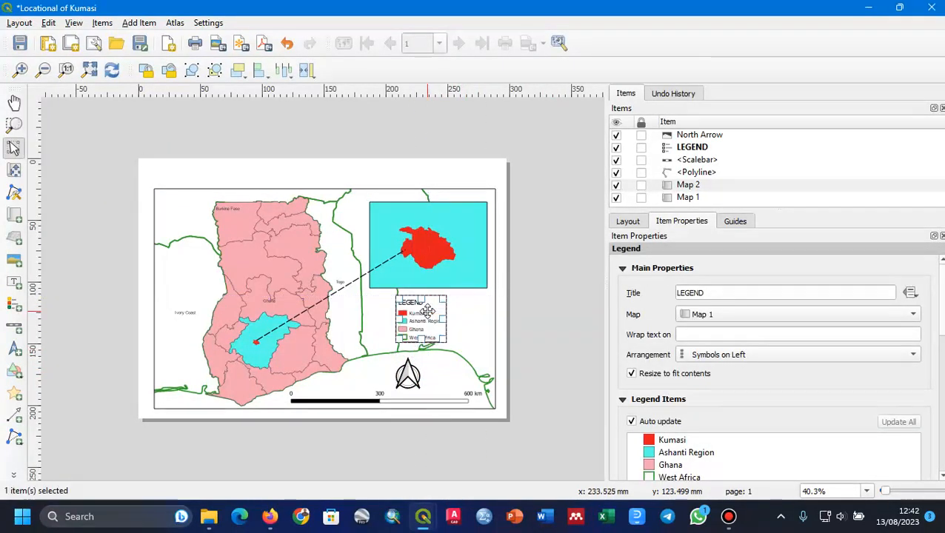
# Step: Move the legend slightly down and left, centring it between the inset map and the north arrow, and deselect it
pyautogui.click(592, 352)
pyautogui.click(426, 314)
pyautogui.moveTo(425, 315)
pyautogui.mouseDown()
pyautogui.moveTo(415, 332)
pyautogui.moveTo(423, 323)
pyautogui.mouseUp()
pyautogui.click(538, 331)
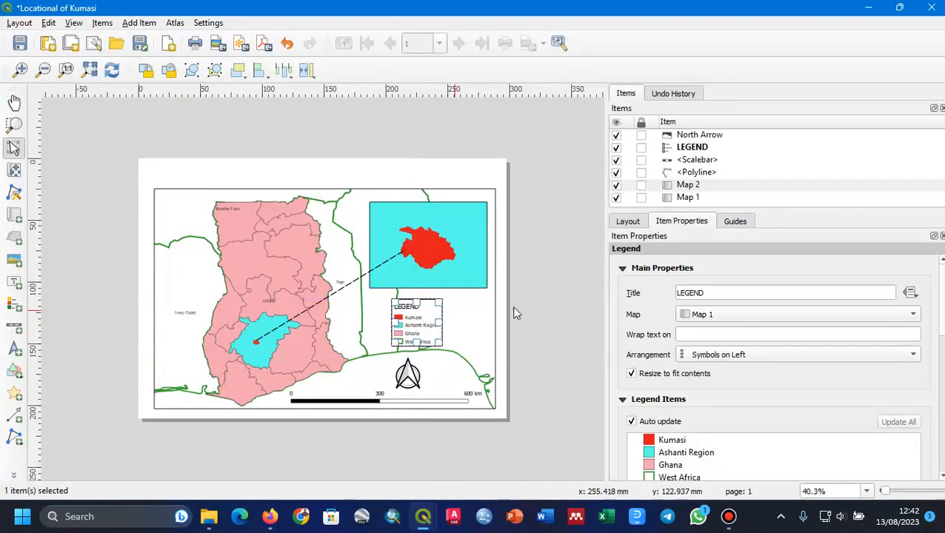
pyautogui.click(544, 309)
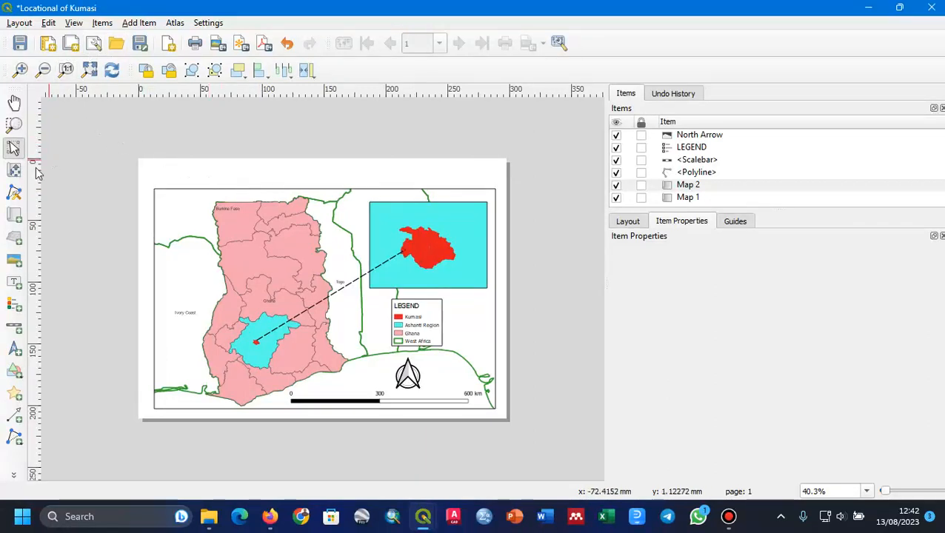
# Step: Add a wide label above the main map frame and replace its placeholder text with the title wording "LOCATIONAL MA"
pyautogui.click(14, 282)
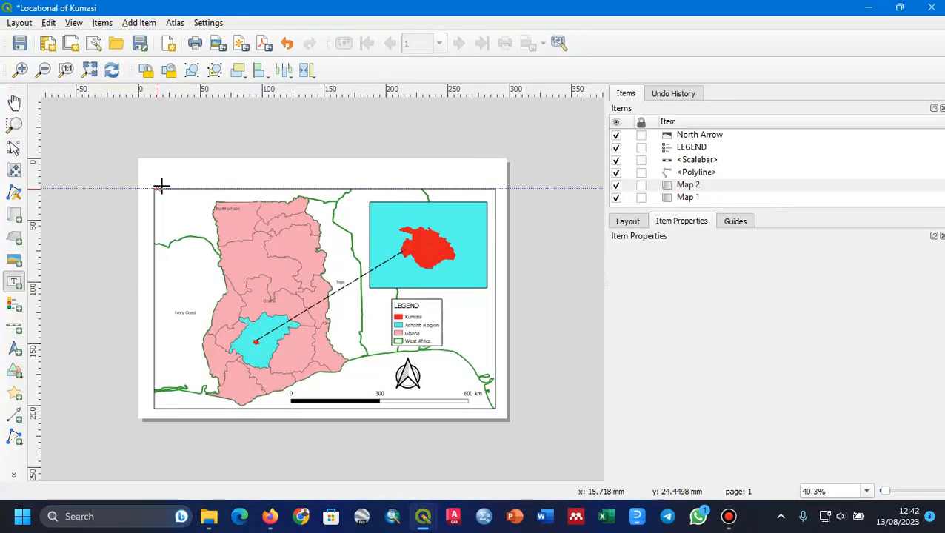
pyautogui.moveTo(182, 173); pyautogui.dragTo(468, 189)
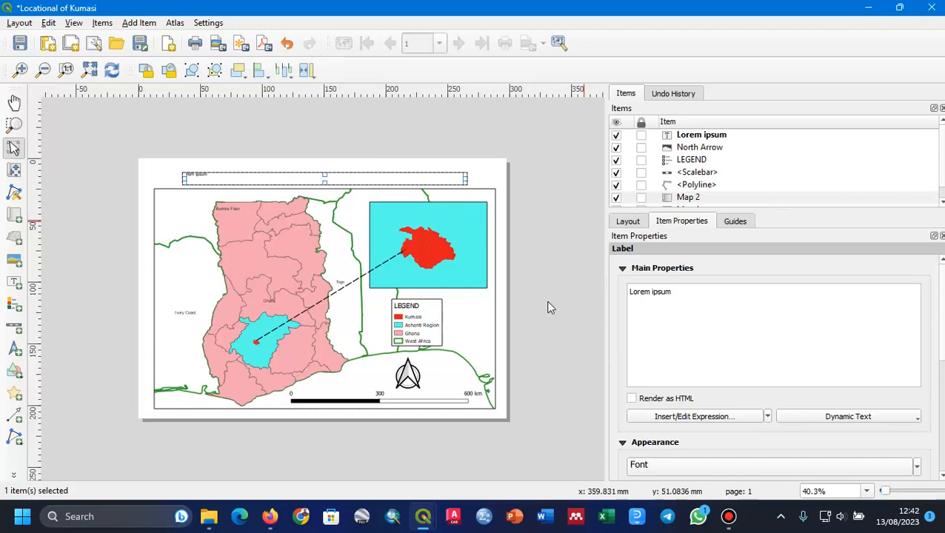
pyautogui.press('BackSpace')
pyautogui.press('BackSpace')
pyautogui.press('BackSpace')
pyautogui.press('BackSpace')
pyautogui.press('BackSpace')
pyautogui.press('BackSpace')
pyautogui.press('BackSpace')
pyautogui.press('BackSpace')
pyautogui.press('BackSpace')
pyautogui.press('BackSpace')
pyautogui.write('LOCA')
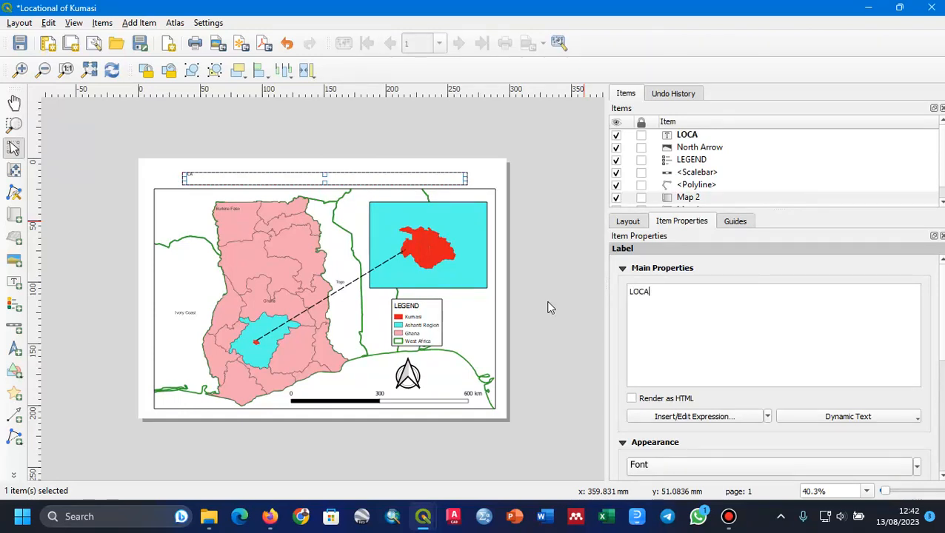
pyautogui.write('TIONAL MA')
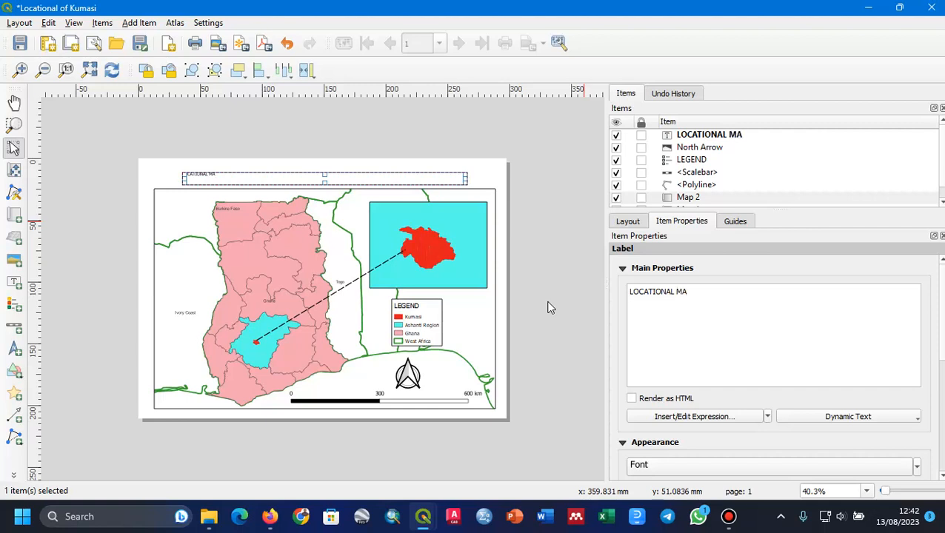